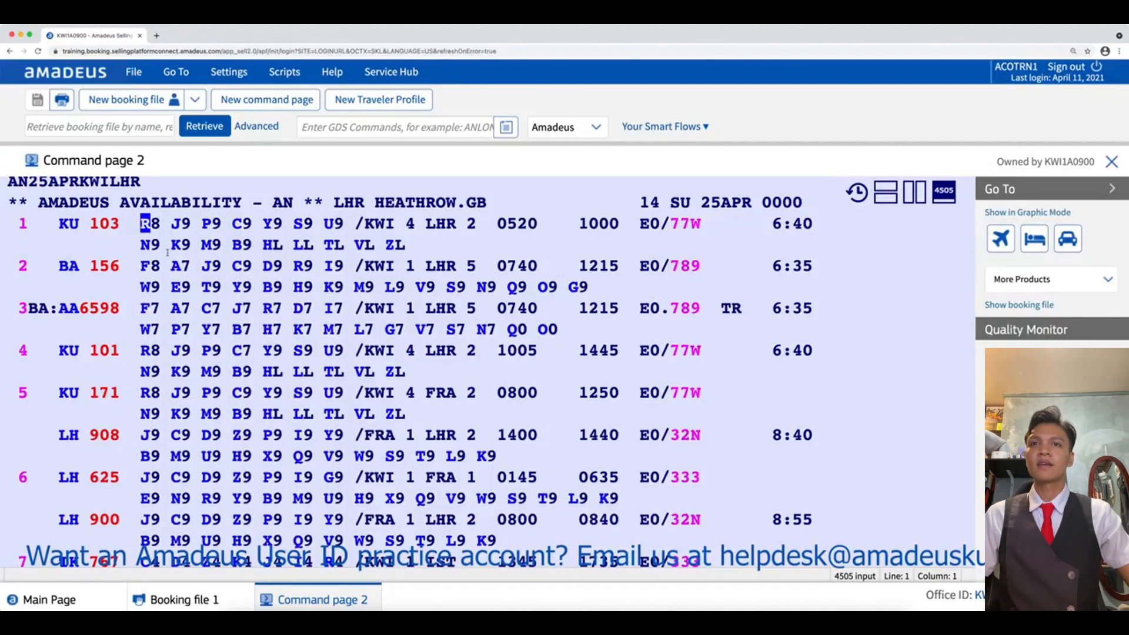
- Sell two seats in class K on KU 103, line 1 of the 25 April KWI–LHR availability, with the entry SS2K1
{"action": "scroll", "coordinate": [176, 248], "scroll_direction": "up", "scroll_amount": 2}
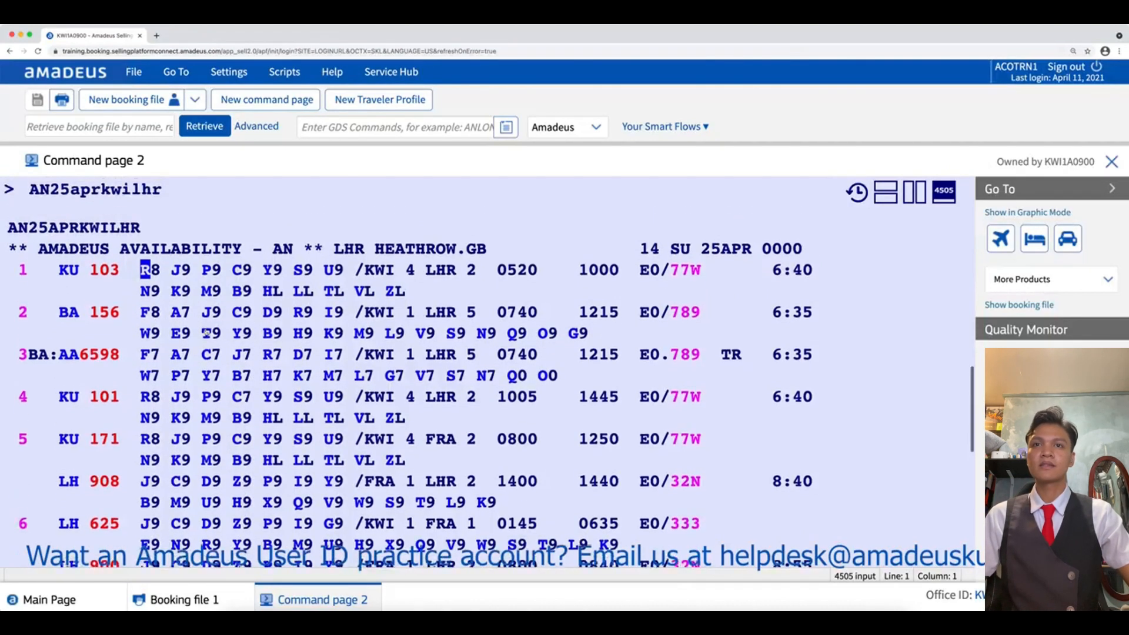
{"action": "scroll", "coordinate": [194, 294], "scroll_direction": "down", "scroll_amount": 5}
{"action": "scroll", "coordinate": [206, 335], "scroll_direction": "down", "scroll_amount": 1}
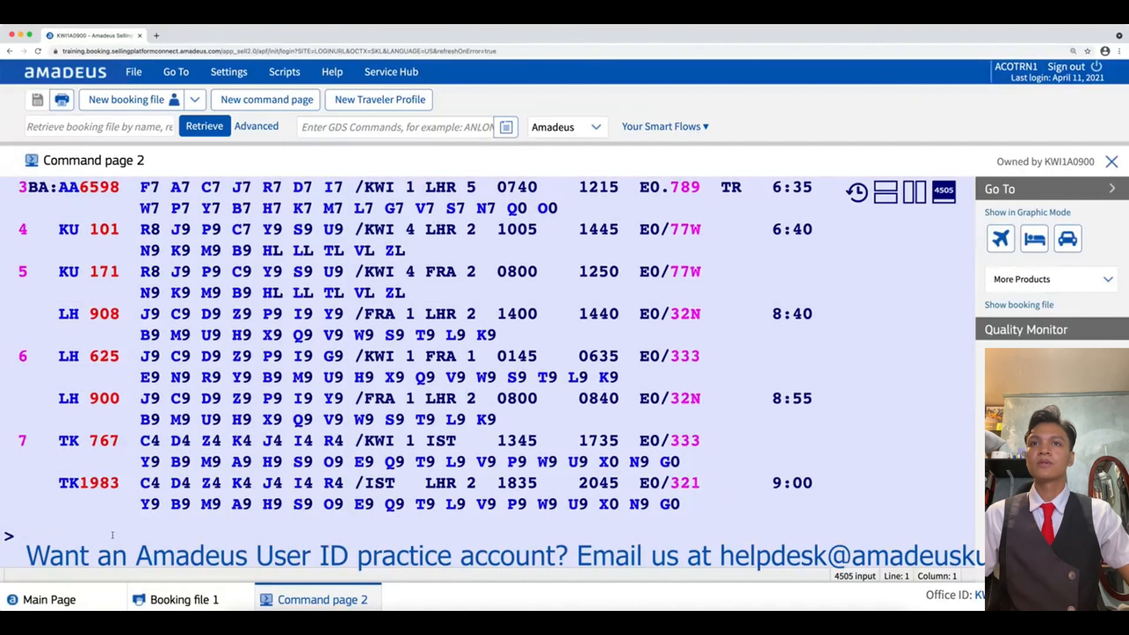
{"action": "type", "text": "SS"}
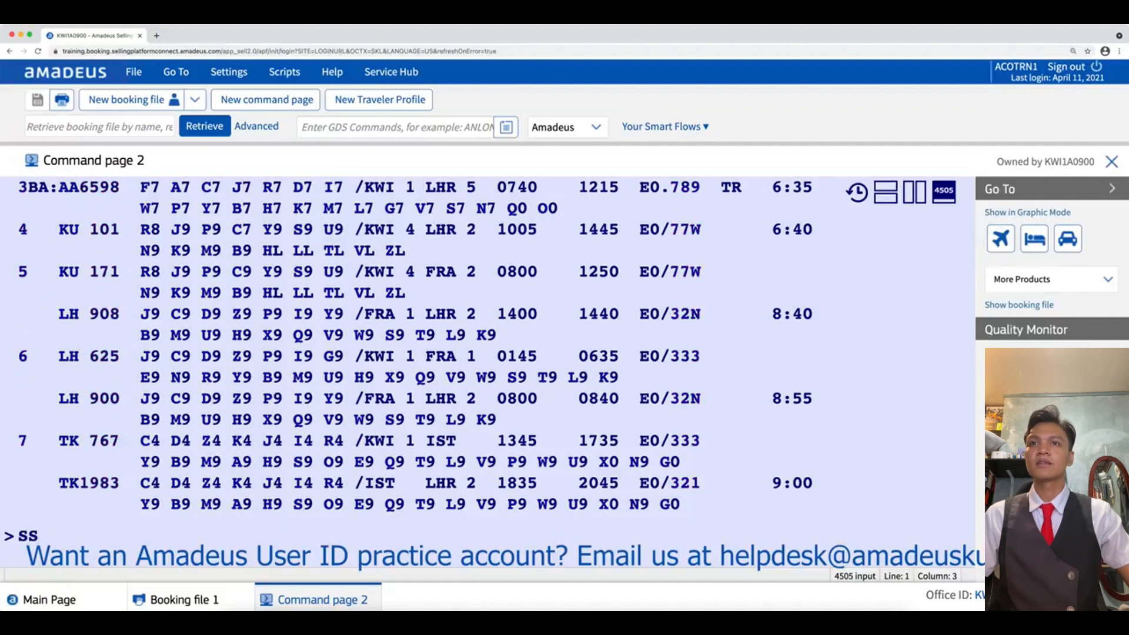
{"action": "key", "text": "BackSpace"}
{"action": "type", "text": "s"}
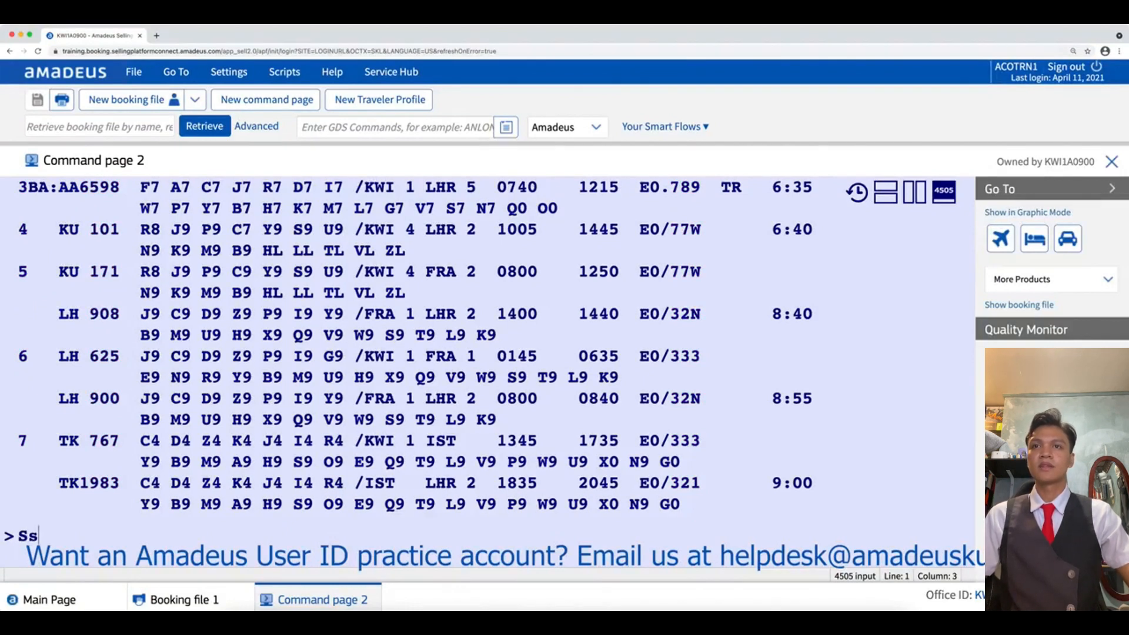
{"action": "type", "text": "2"}
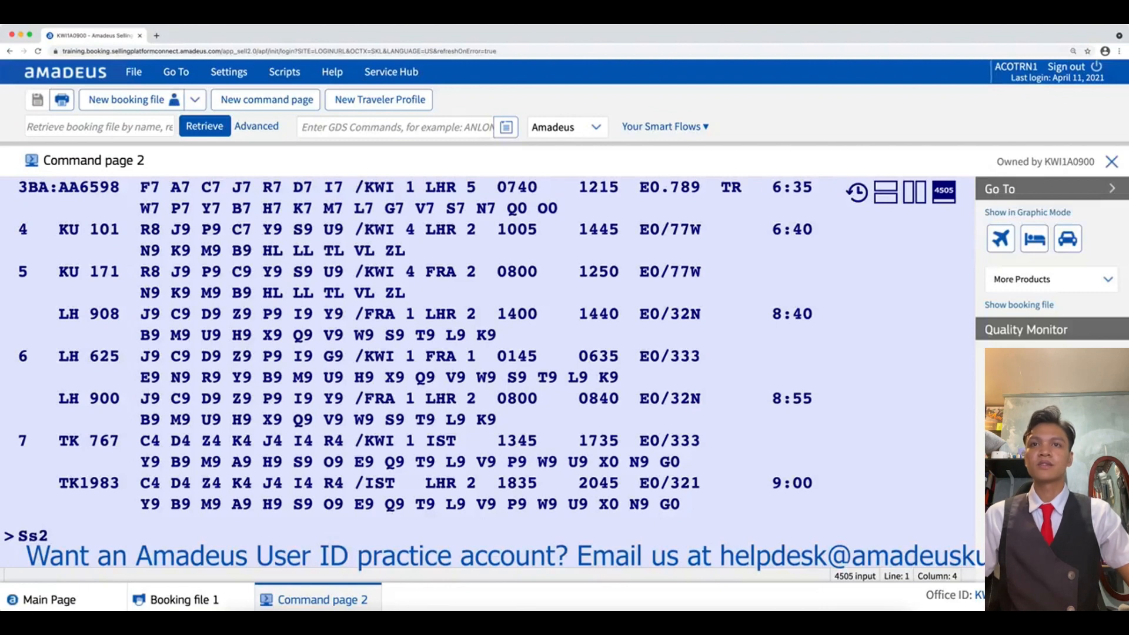
{"action": "type", "text": "k"}
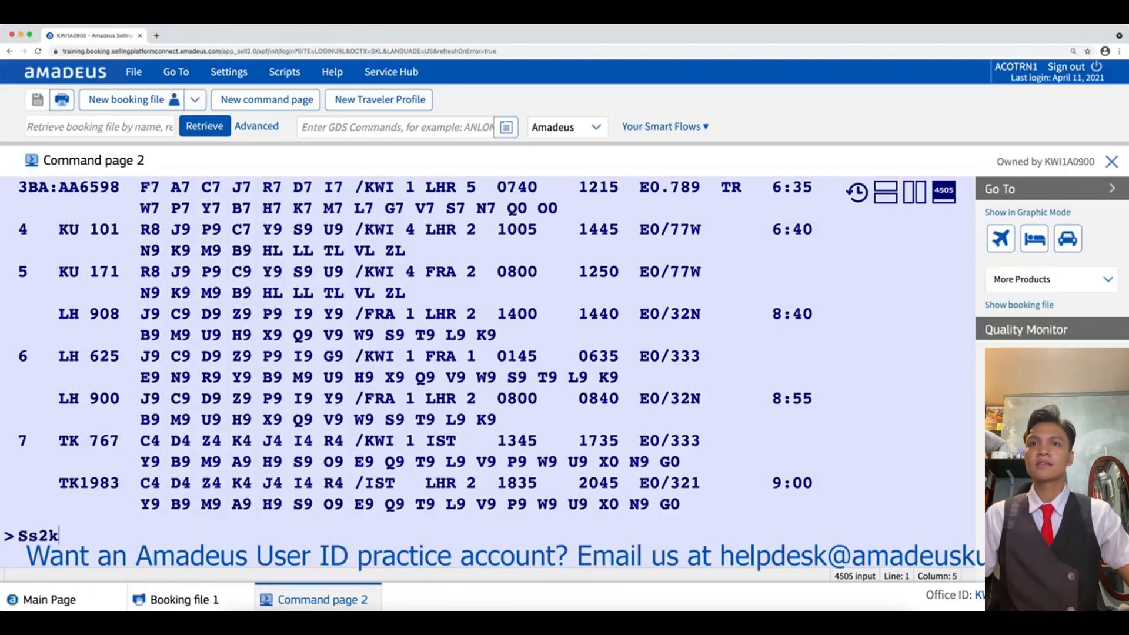
{"action": "type", "text": "1"}
{"action": "key", "text": "Return"}
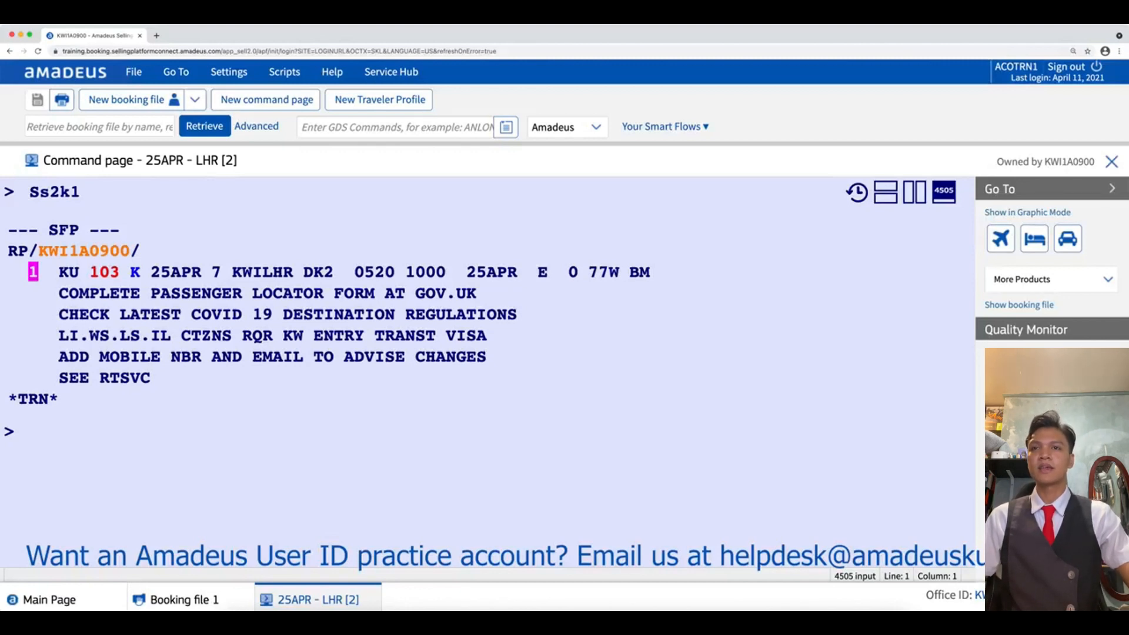
- Display flight availability for the return from LHR to KWI on 05 May with the entry AN05MAYLHRKWI
{"action": "type", "text": "an"}
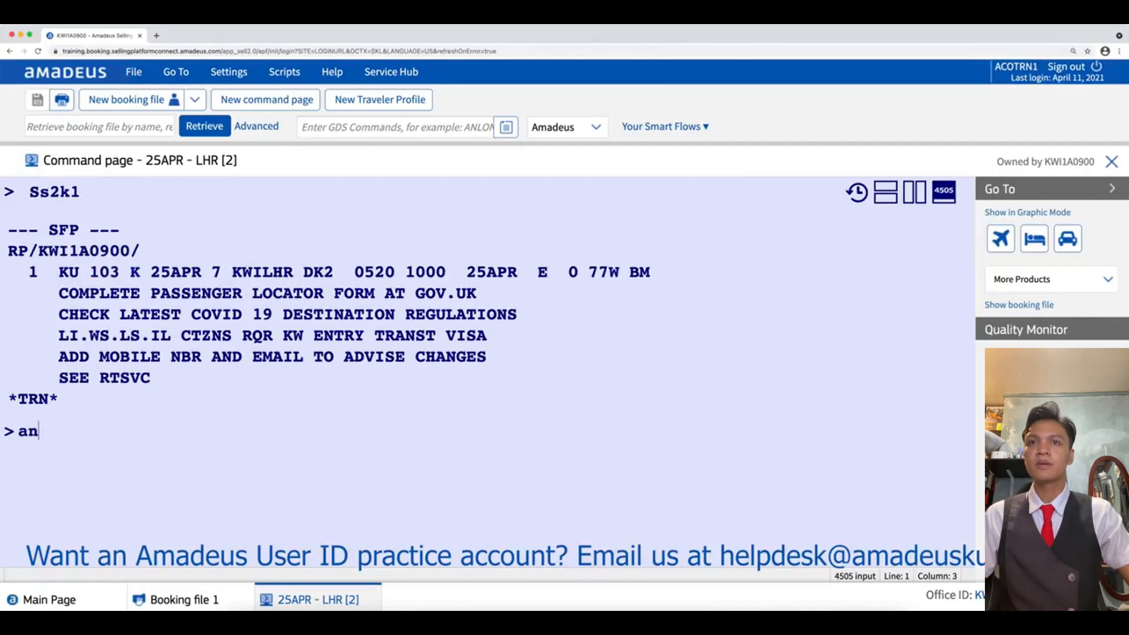
{"action": "type", "text": "0"}
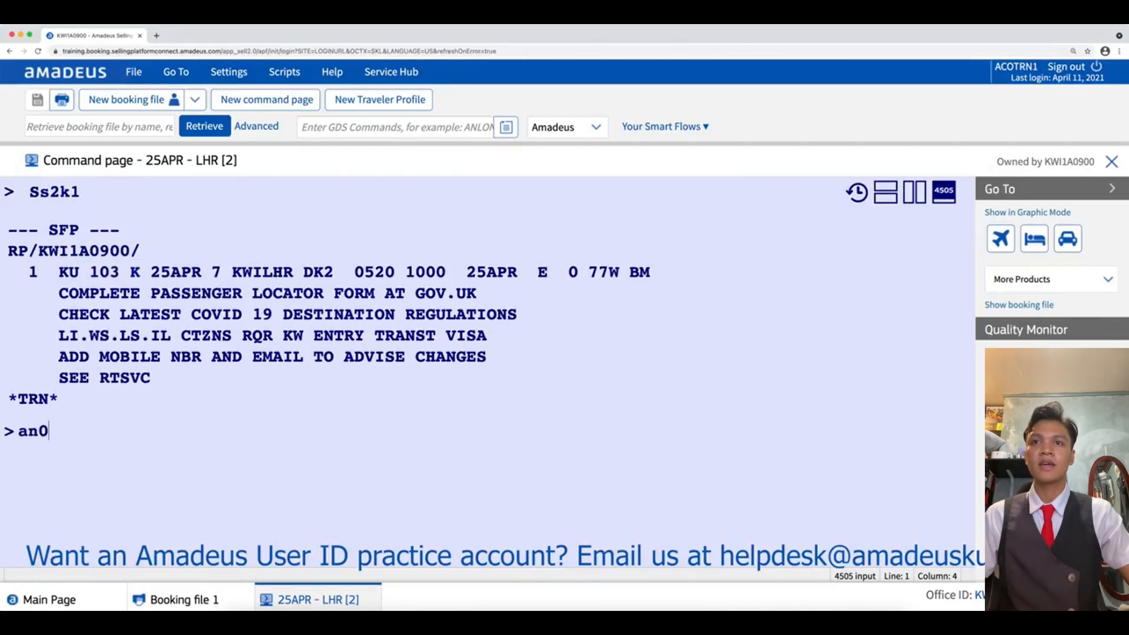
{"action": "type", "text": "5may"}
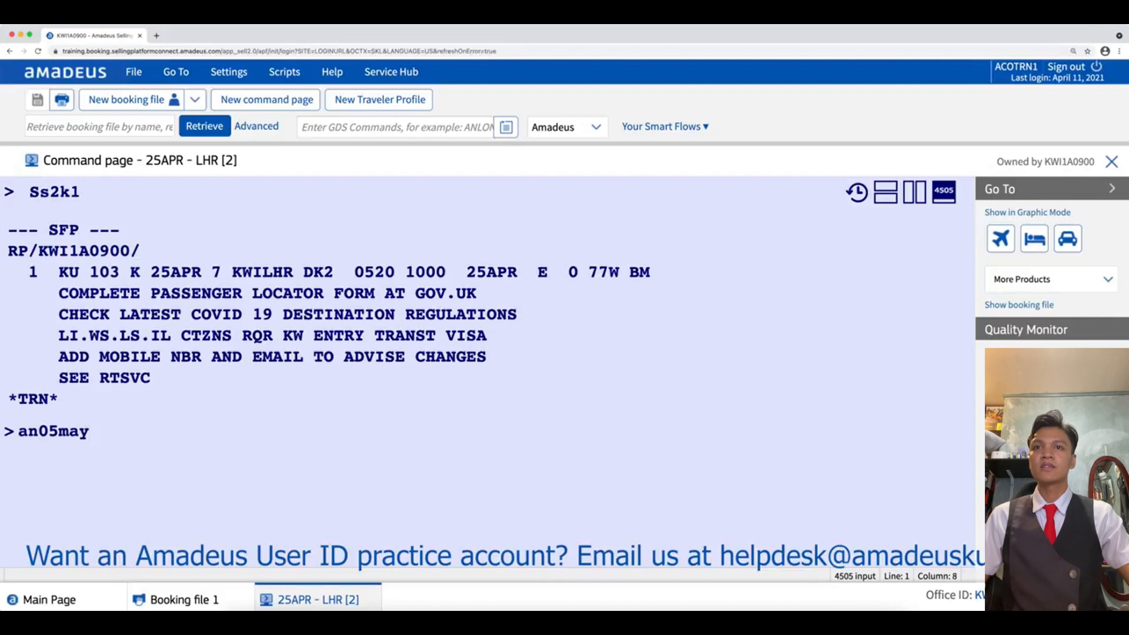
{"action": "type", "text": "lhr"}
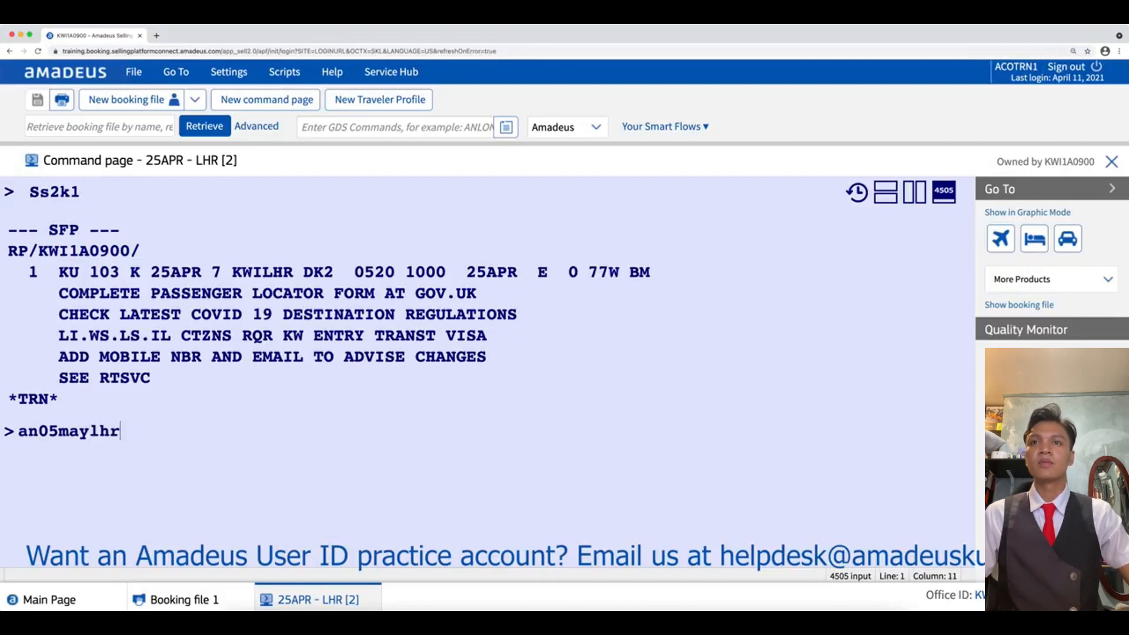
{"action": "type", "text": "kwi"}
{"action": "key", "text": "Return"}
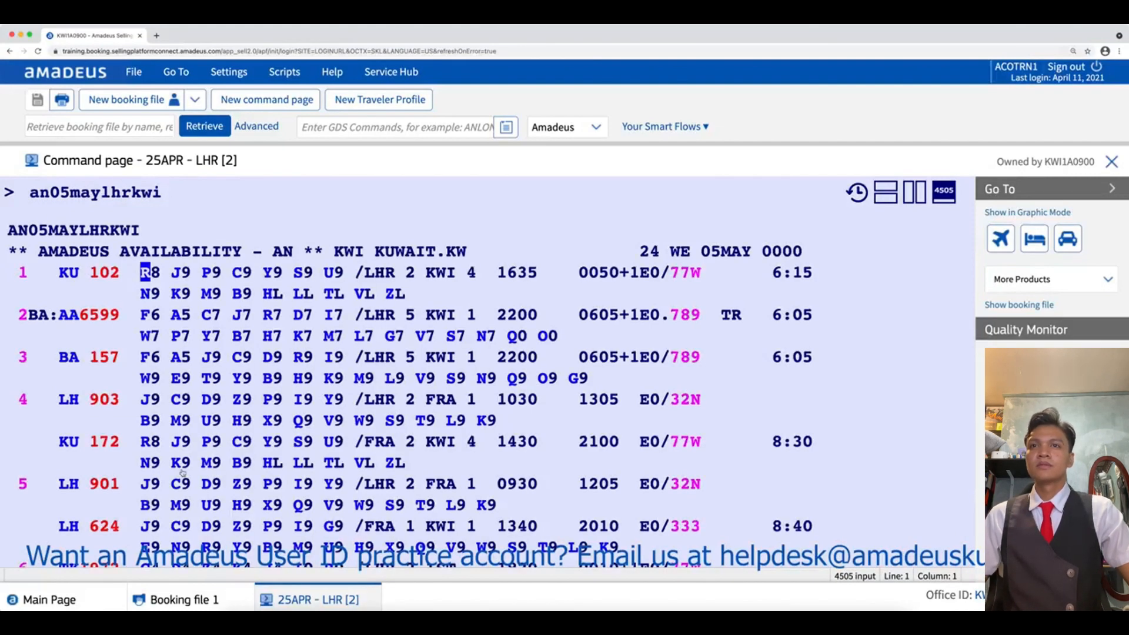
- Sell two seats in class K on KU 102, line 1 of the 05 May LHR–KWI availability, with the entry SS2K1
{"action": "scroll", "coordinate": [183, 476], "scroll_direction": "down", "scroll_amount": 2}
{"action": "scroll", "coordinate": [187, 479], "scroll_direction": "down", "scroll_amount": 3}
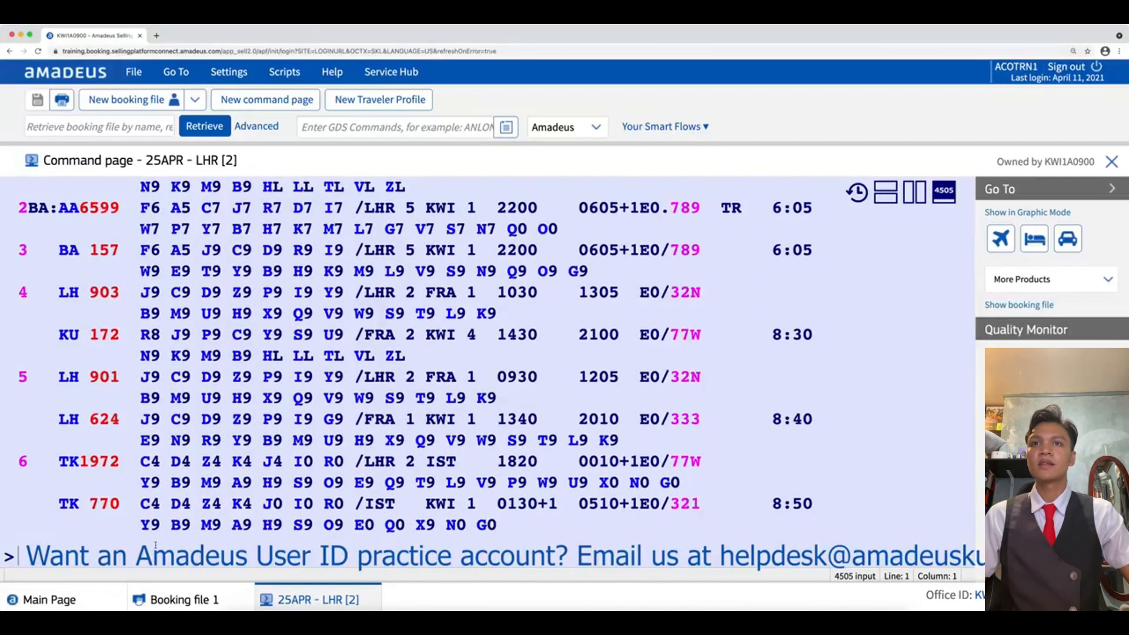
{"action": "type", "text": "ss"}
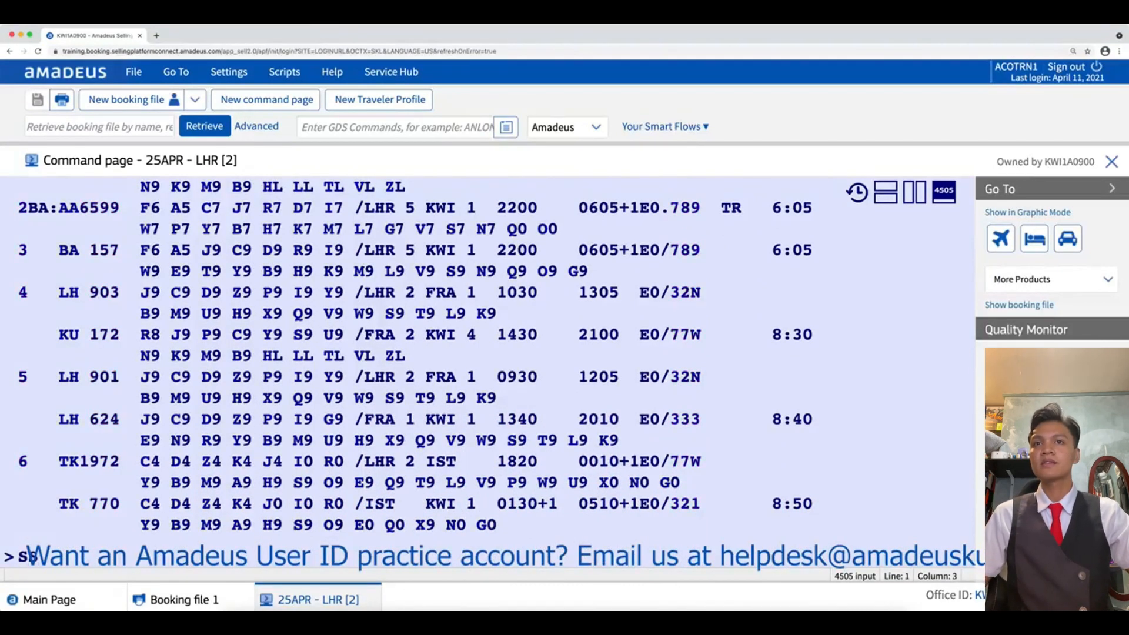
{"action": "type", "text": "2"}
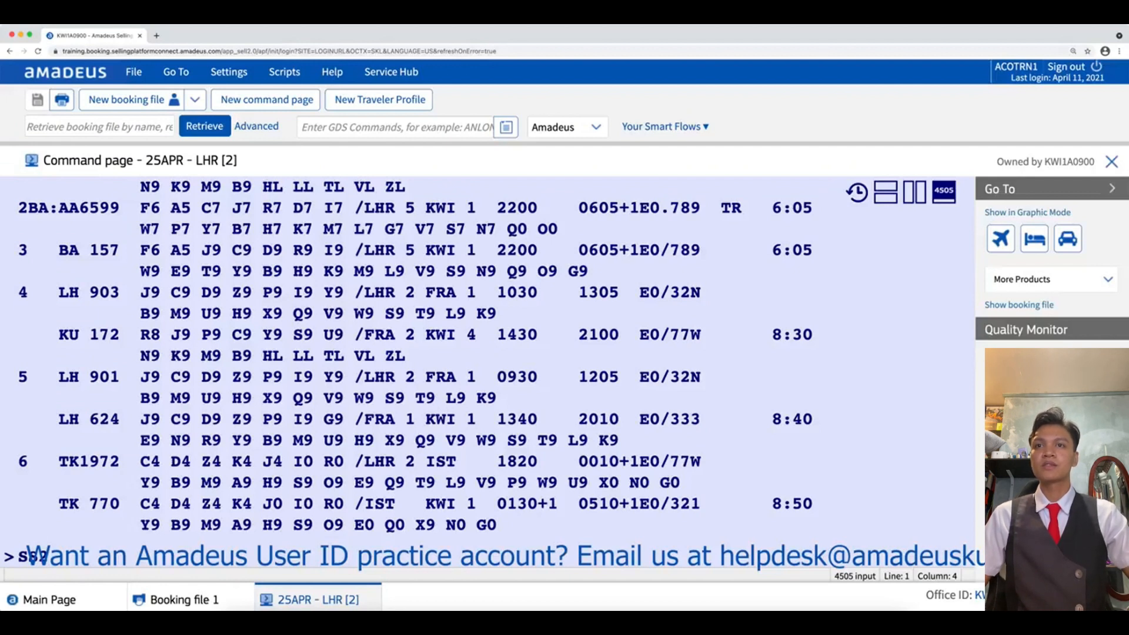
{"action": "type", "text": "e"}
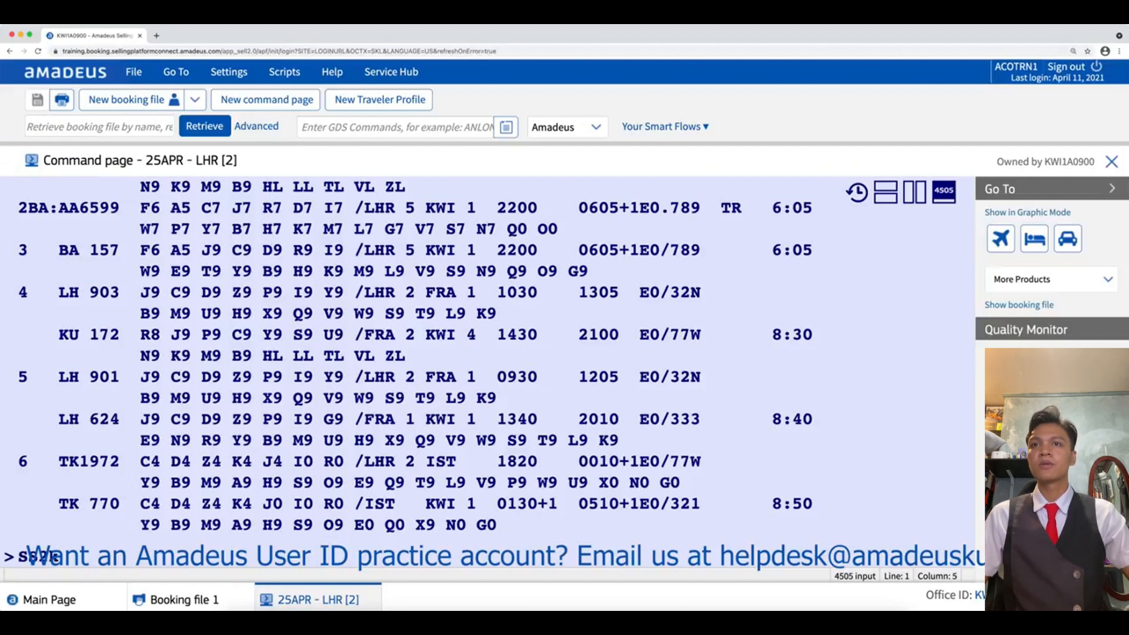
{"action": "type", "text": "1"}
{"action": "key", "text": "Return"}
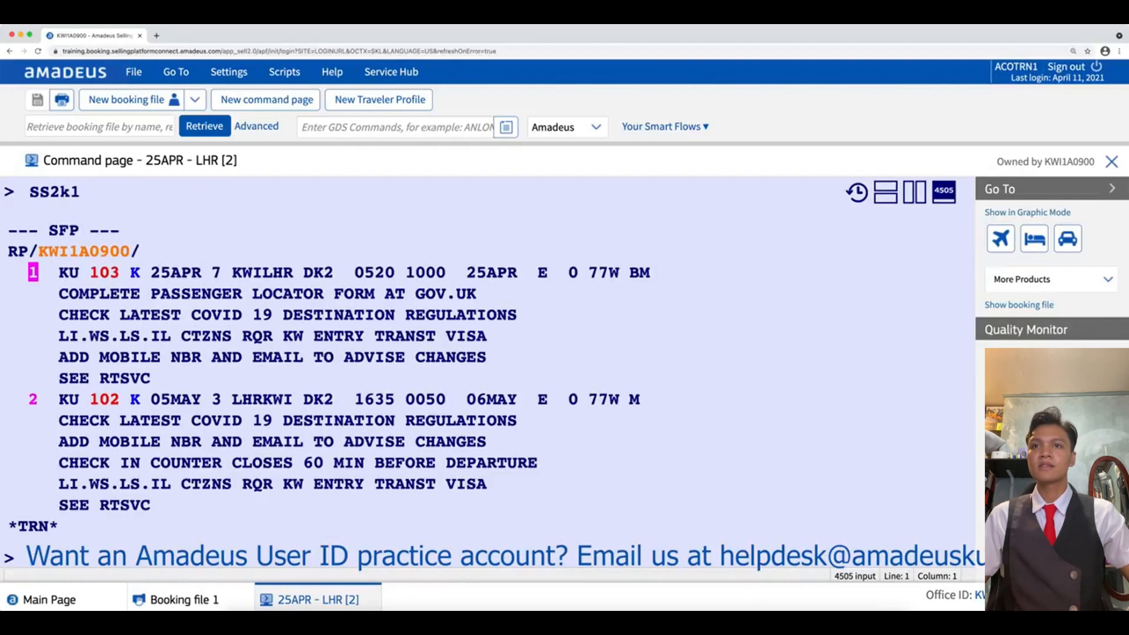
- Change the number of seats on segment 1, KU 103 from KWI to LHR, to three with the entry 1/3
{"action": "scroll", "coordinate": [157, 544], "scroll_direction": "up", "scroll_amount": 1}
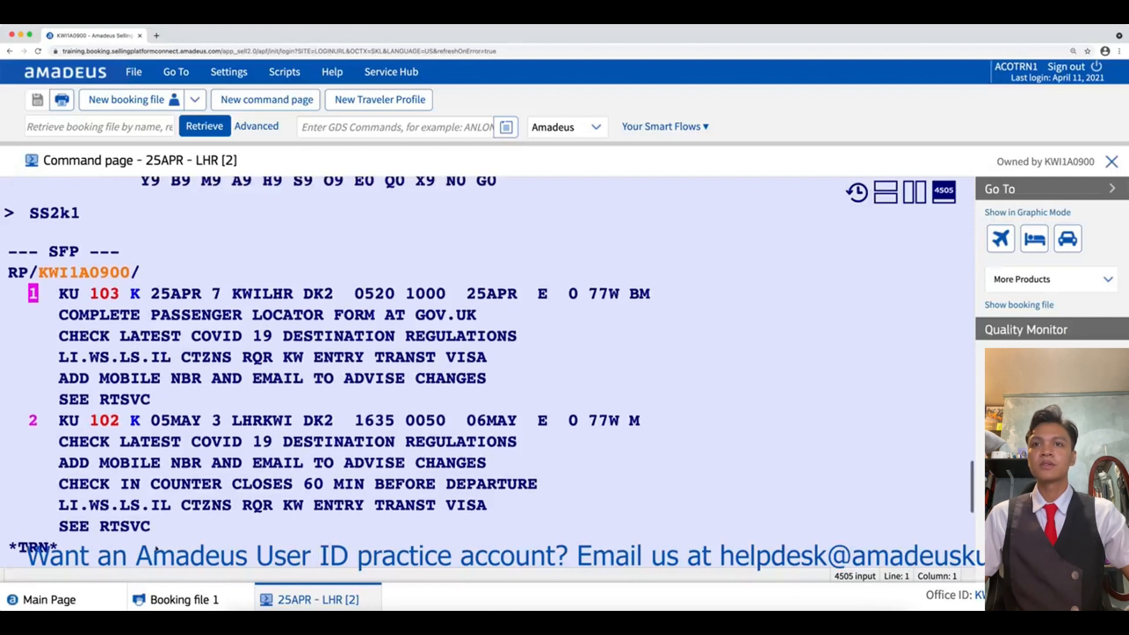
{"action": "scroll", "coordinate": [156, 544], "scroll_direction": "down", "scroll_amount": 2}
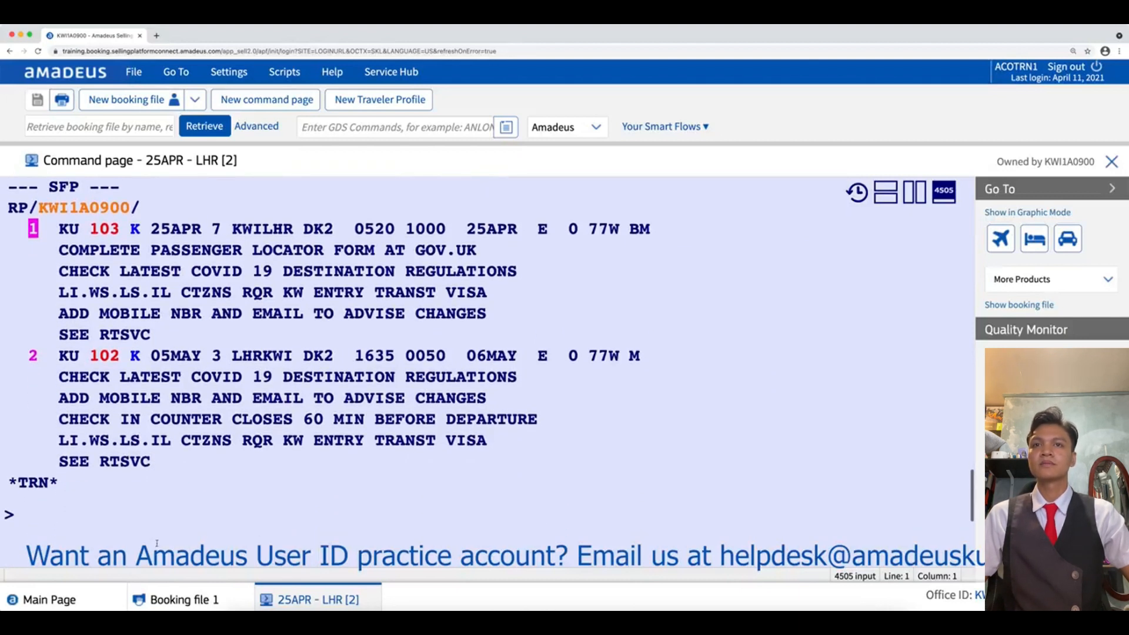
{"action": "scroll", "coordinate": [156, 544], "scroll_direction": "down", "scroll_amount": 1}
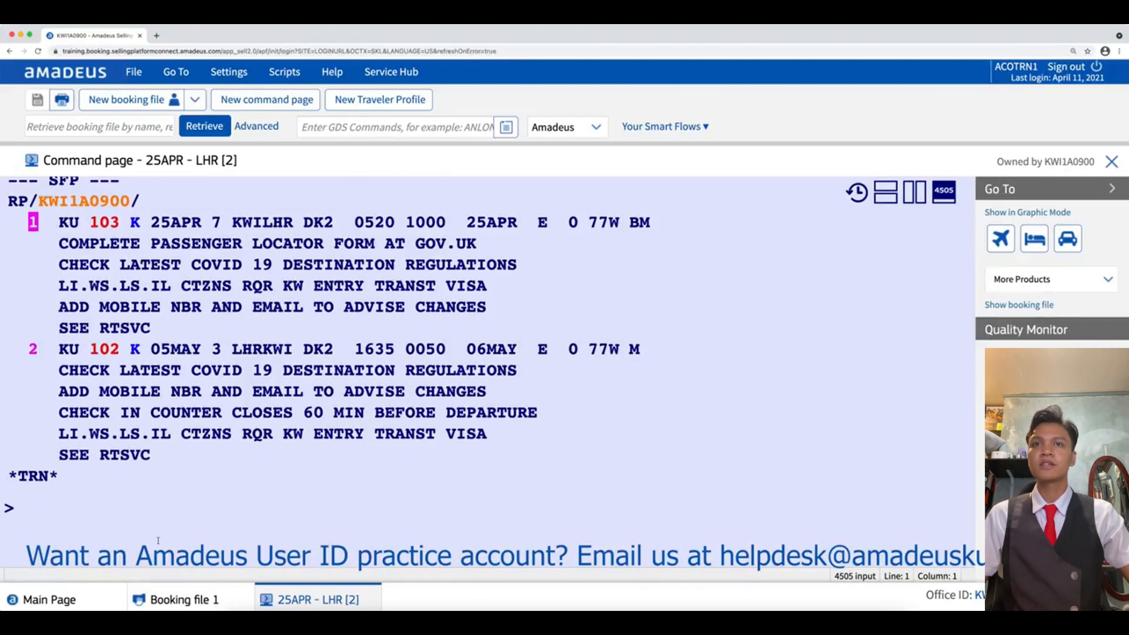
{"action": "scroll", "coordinate": [162, 543], "scroll_direction": "down", "scroll_amount": 1}
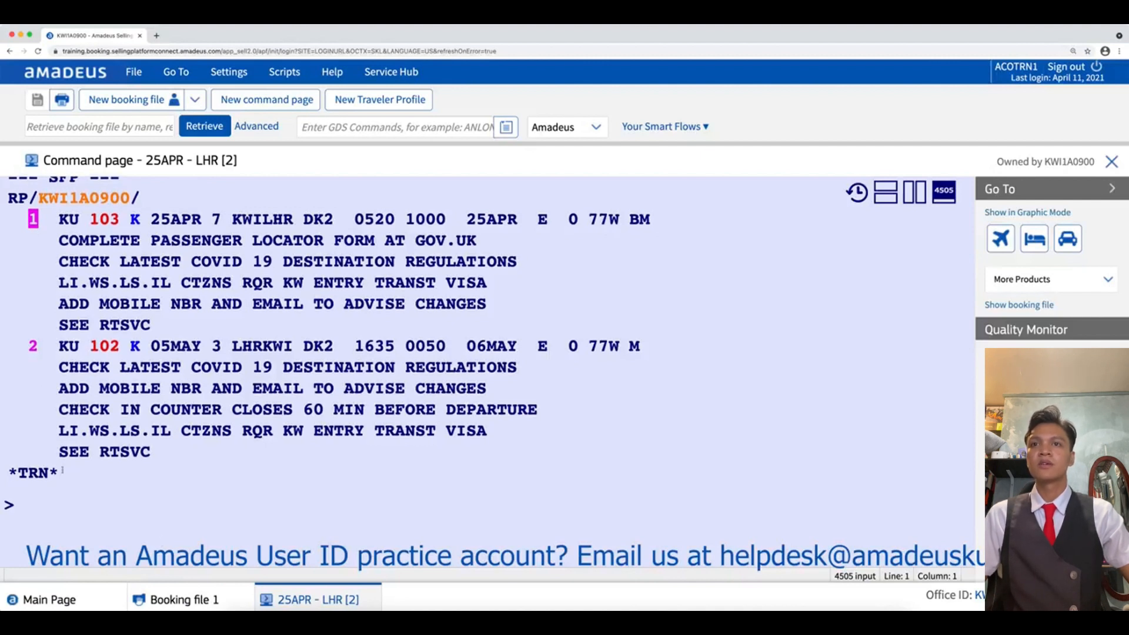
{"action": "scroll", "coordinate": [70, 507], "scroll_direction": "down", "scroll_amount": 1}
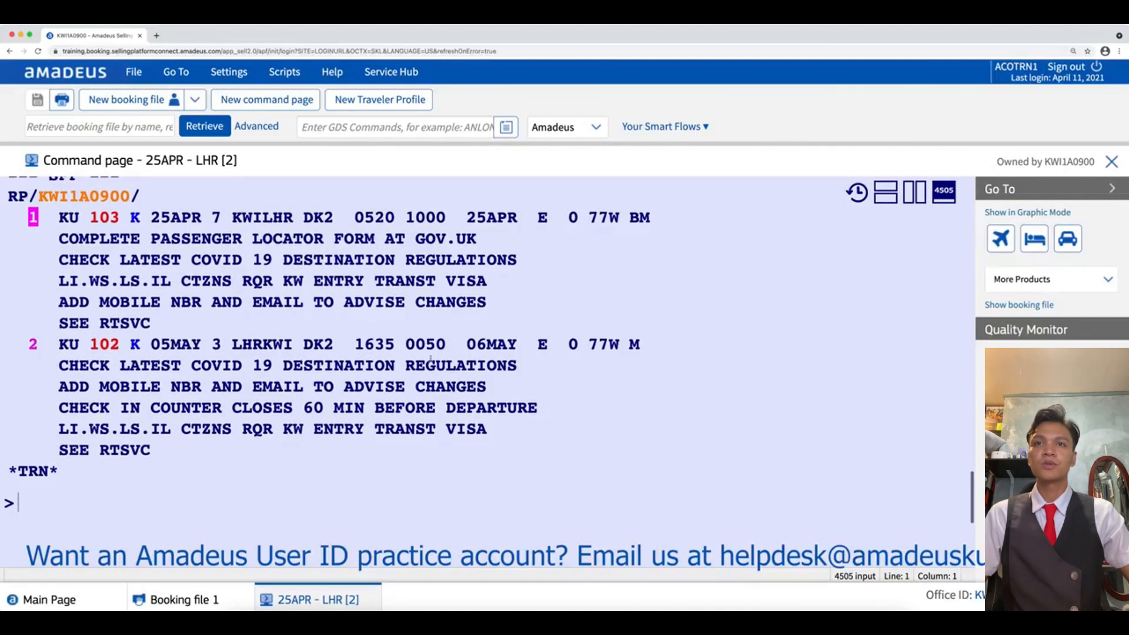
{"action": "double_click", "coordinate": [326, 218]}
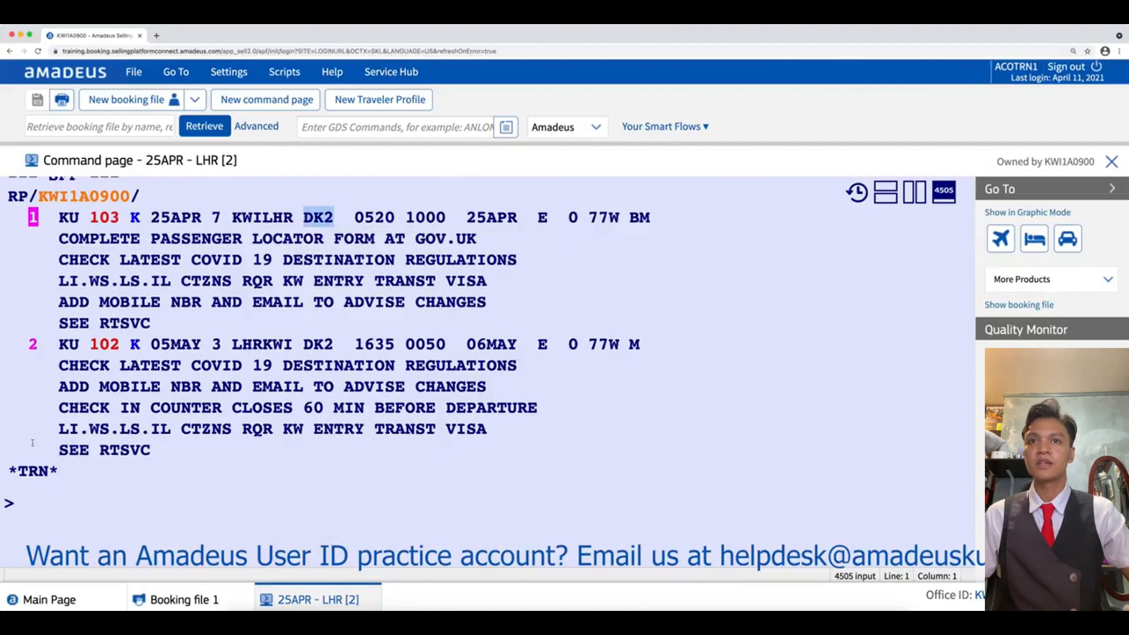
{"action": "left_click", "coordinate": [39, 502]}
{"action": "type", "text": "1"}
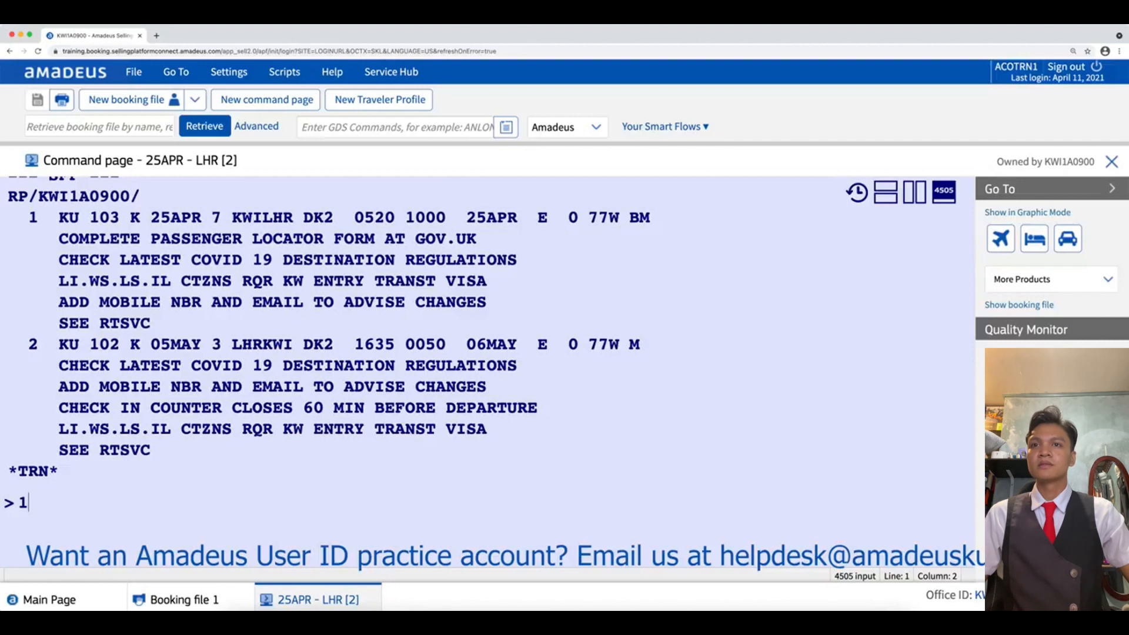
{"action": "type", "text": "/"}
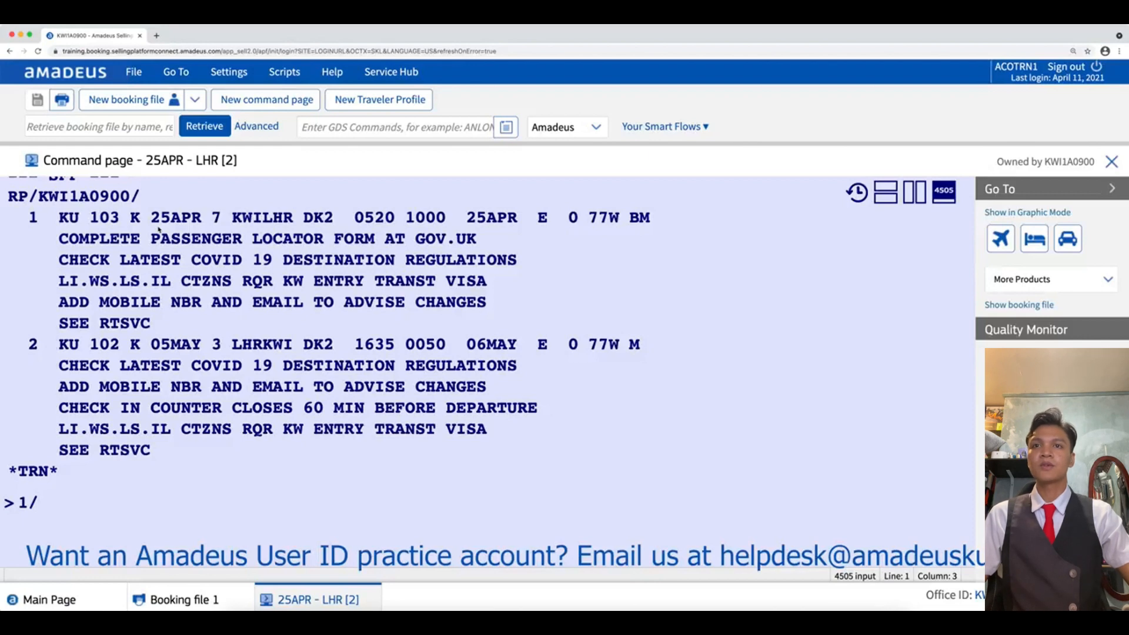
{"action": "type", "text": "3"}
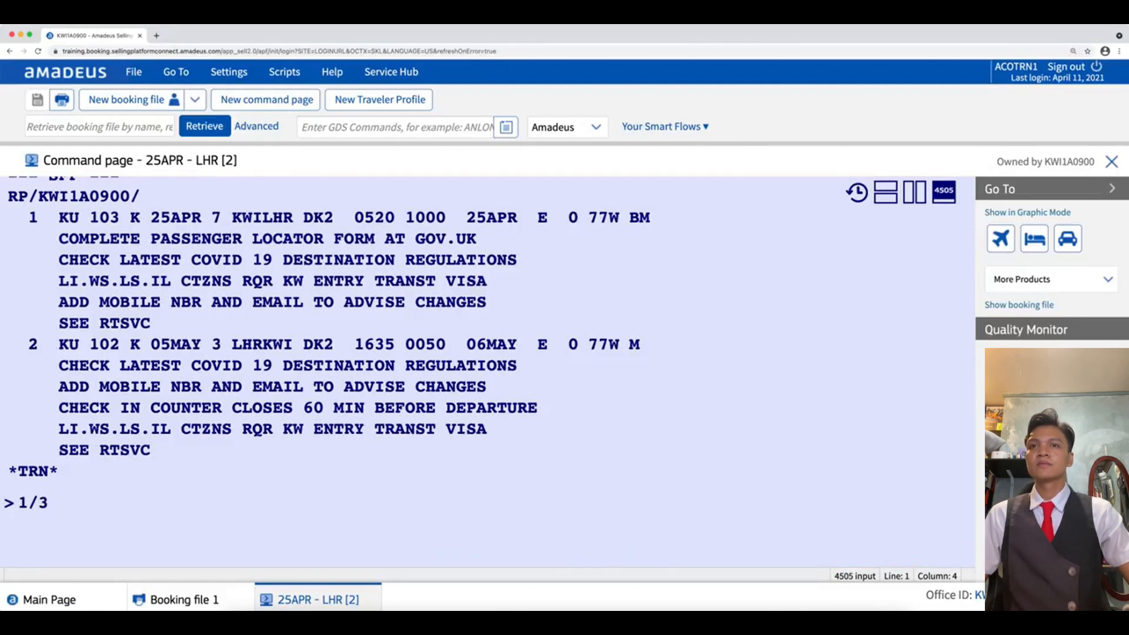
{"action": "key", "text": "Return"}
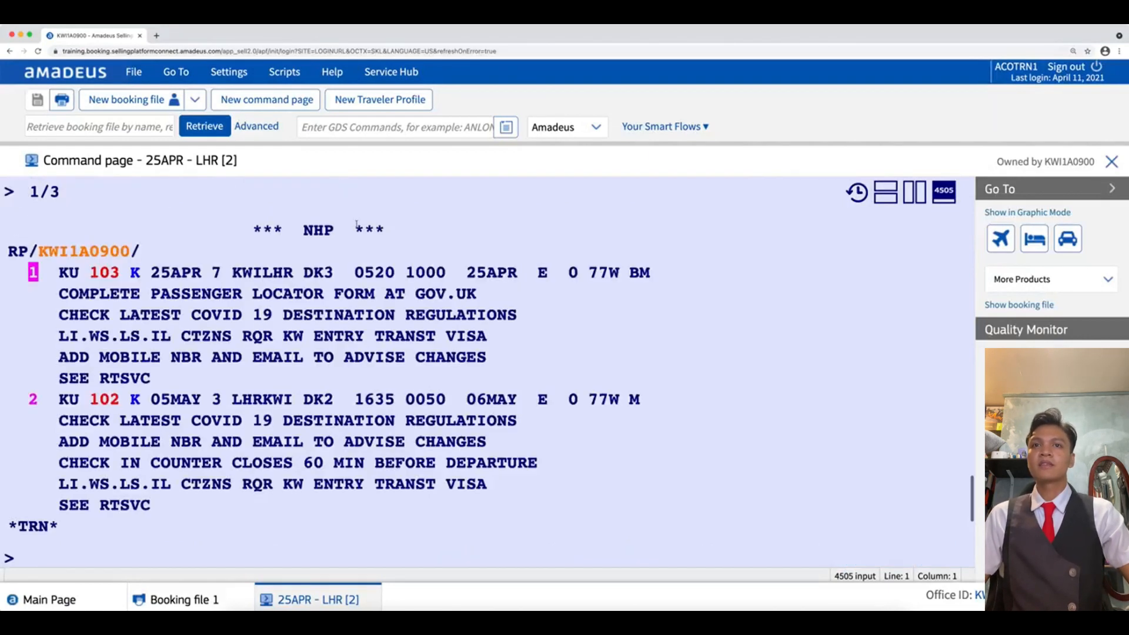
- Change the number of seats on segment 2, KU 102 from LHR to KWI, to three with the entry 2/3
{"action": "left_click_drag", "start_coordinate": [335, 271], "coordinate": [302, 271]}
{"action": "scroll", "coordinate": [246, 416], "scroll_direction": "up", "scroll_amount": 2}
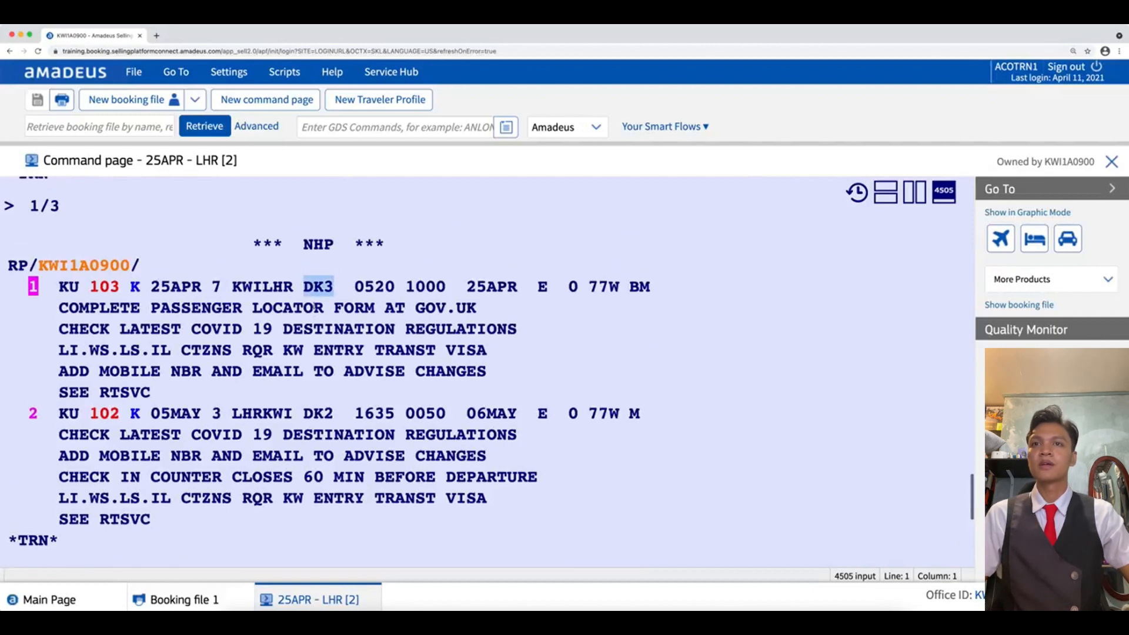
{"action": "scroll", "coordinate": [246, 415], "scroll_direction": "down", "scroll_amount": 3}
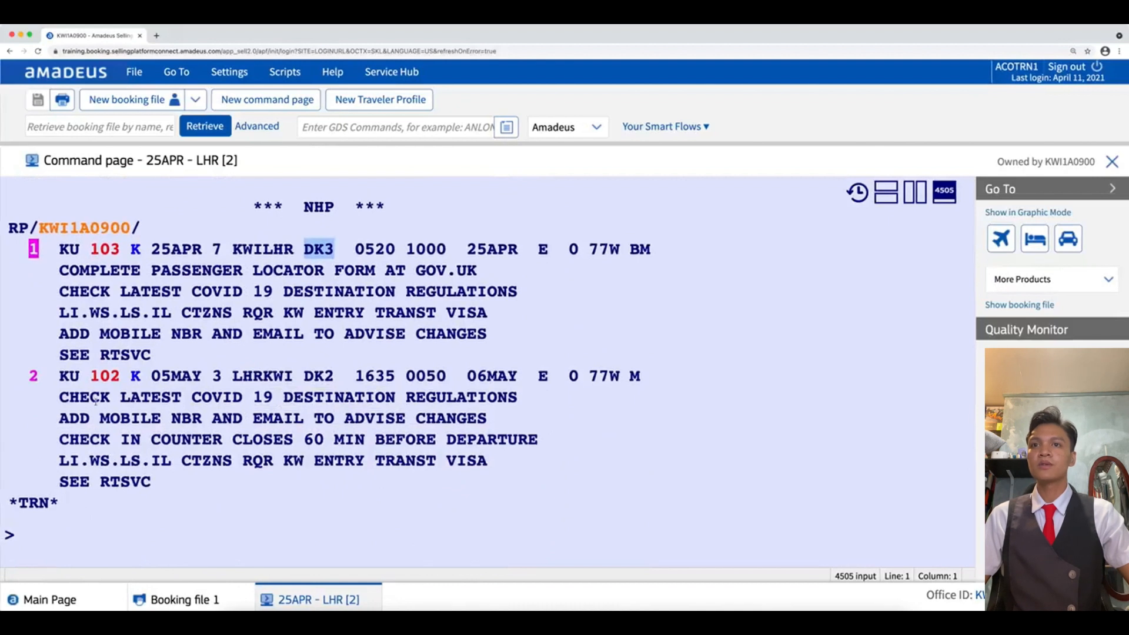
{"action": "left_click", "coordinate": [67, 539]}
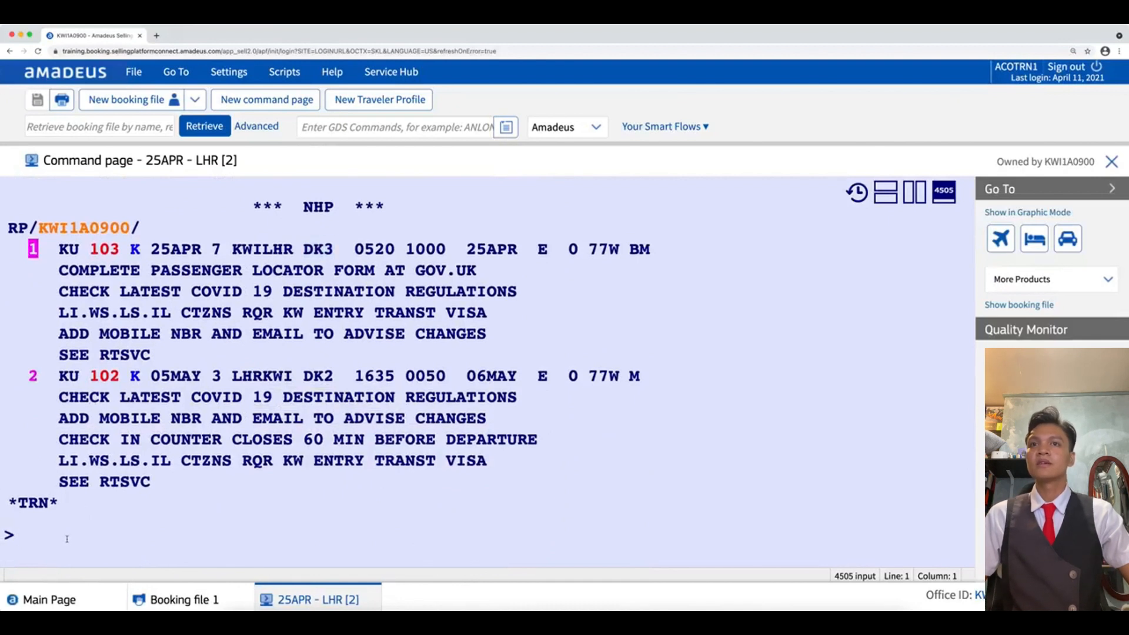
{"action": "type", "text": "2/"}
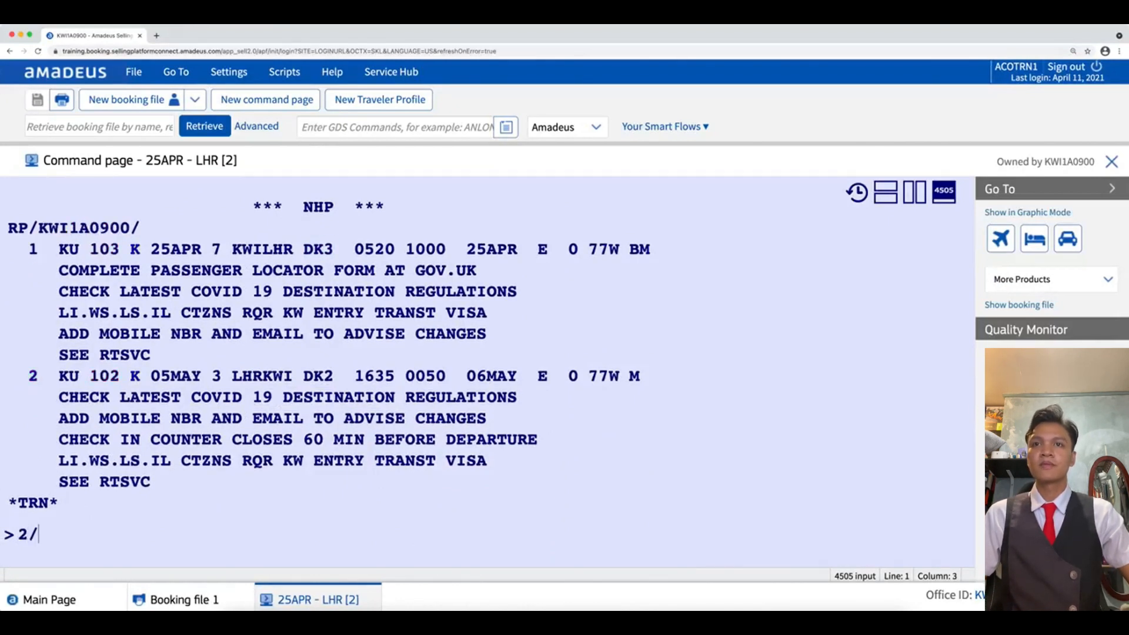
{"action": "type", "text": "3"}
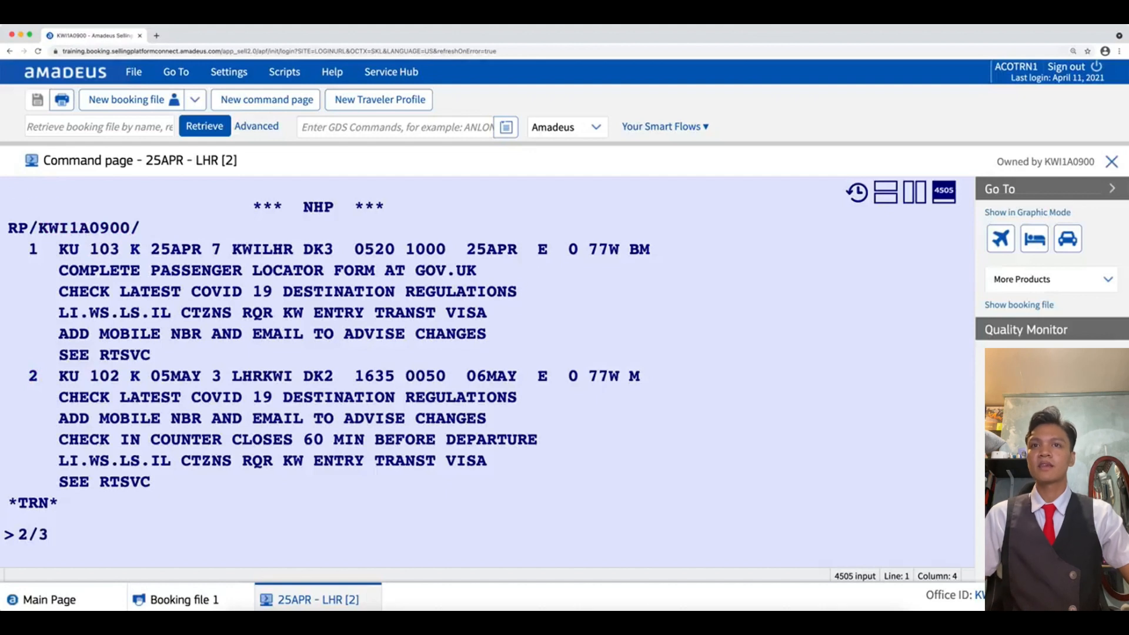
{"action": "key", "text": "Return"}
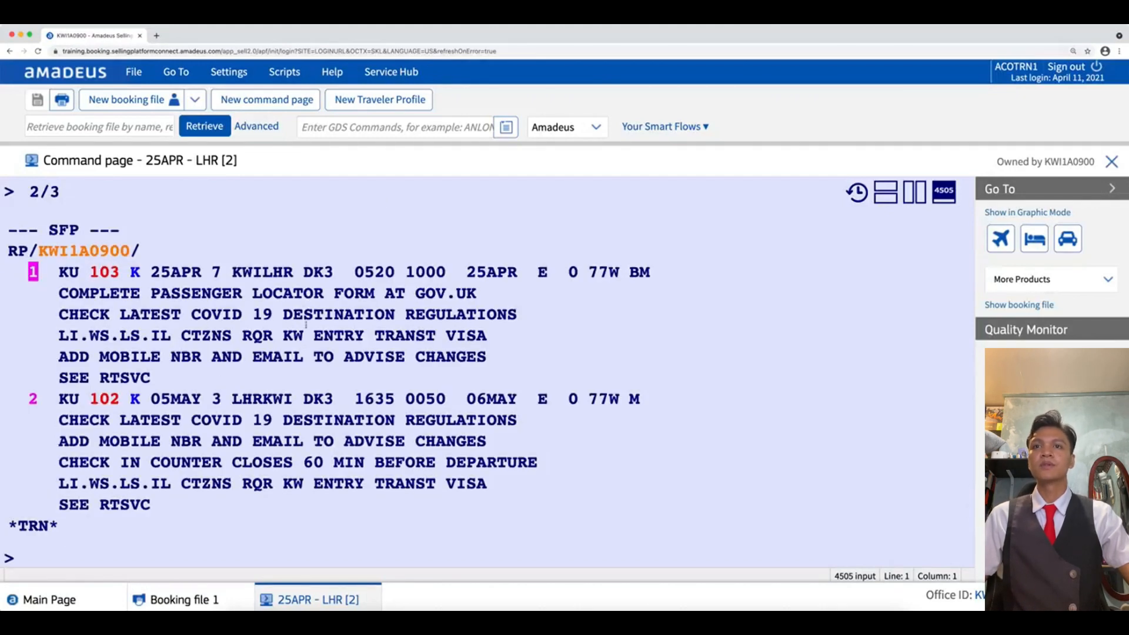
- Reduce the number of seats on segment 1, KU 103 from KWI to LHR, to two with the entry 1/2
{"action": "scroll", "coordinate": [223, 500], "scroll_direction": "down", "scroll_amount": 2}
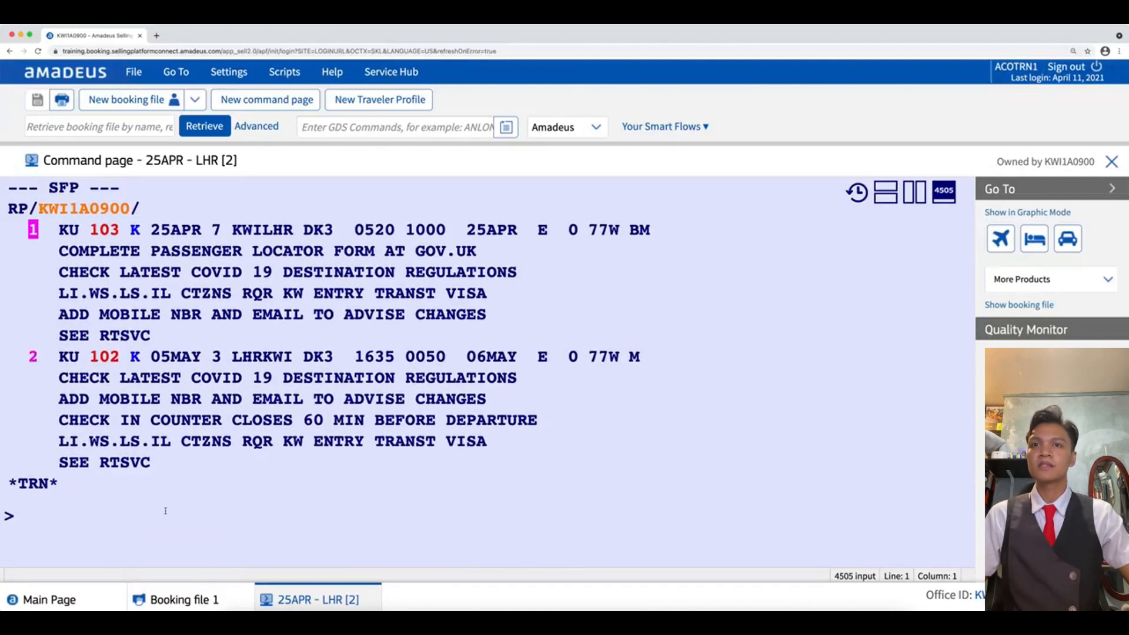
{"action": "type", "text": "1/2"}
{"action": "key", "text": "Return"}
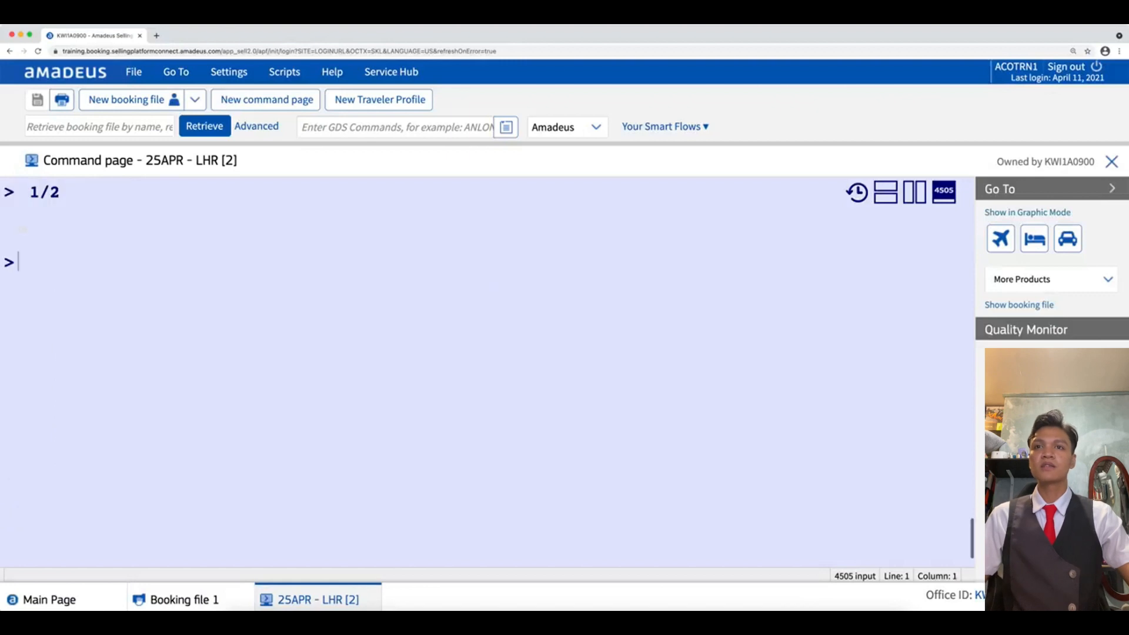
- Reduce the number of seats on segment 2, KU 102 from LHR to KWI, to two with the entry 2/2
{"action": "type", "text": "2/2"}
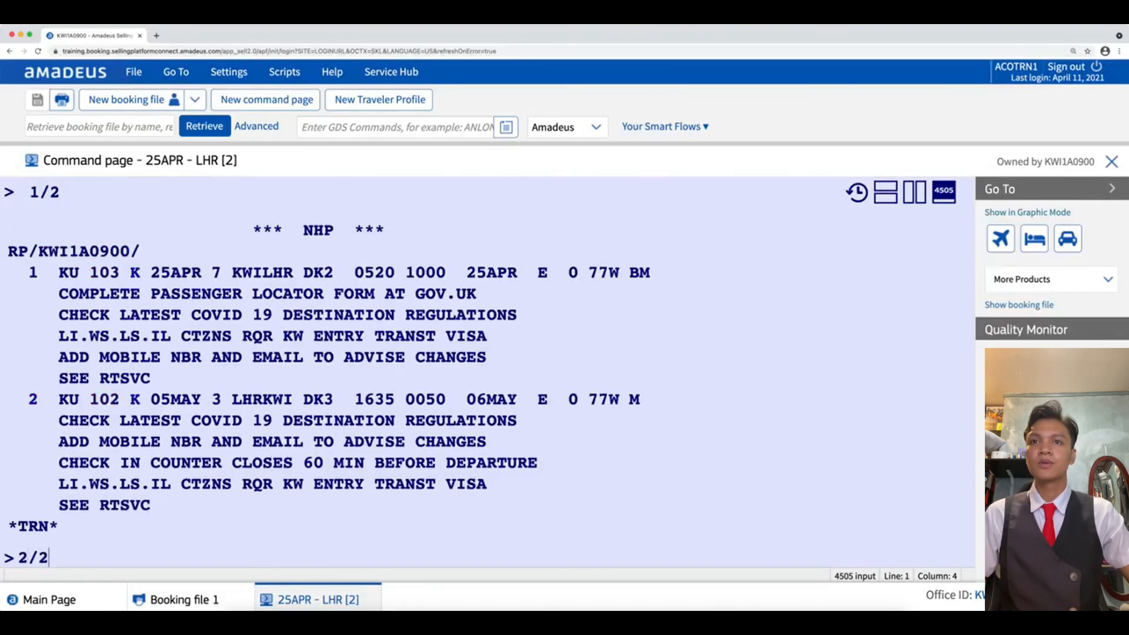
{"action": "key", "text": "Return"}
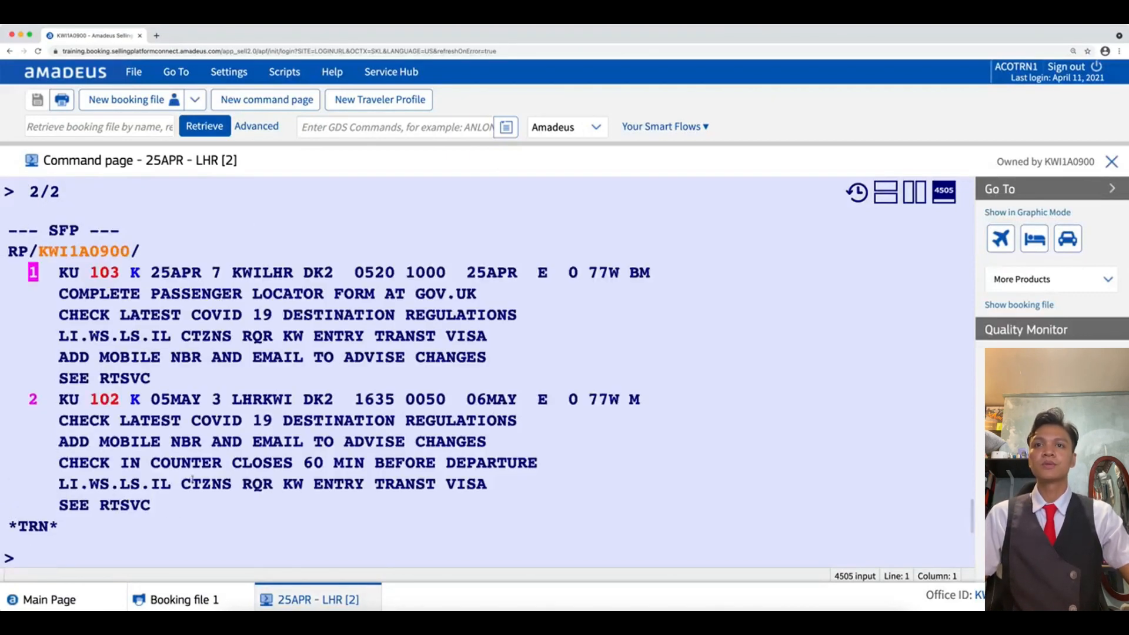
- Add one adult passenger to the booking with an NM1 entry giving the surname, first name and title MR
{"action": "scroll", "coordinate": [193, 479], "scroll_direction": "down", "scroll_amount": 2}
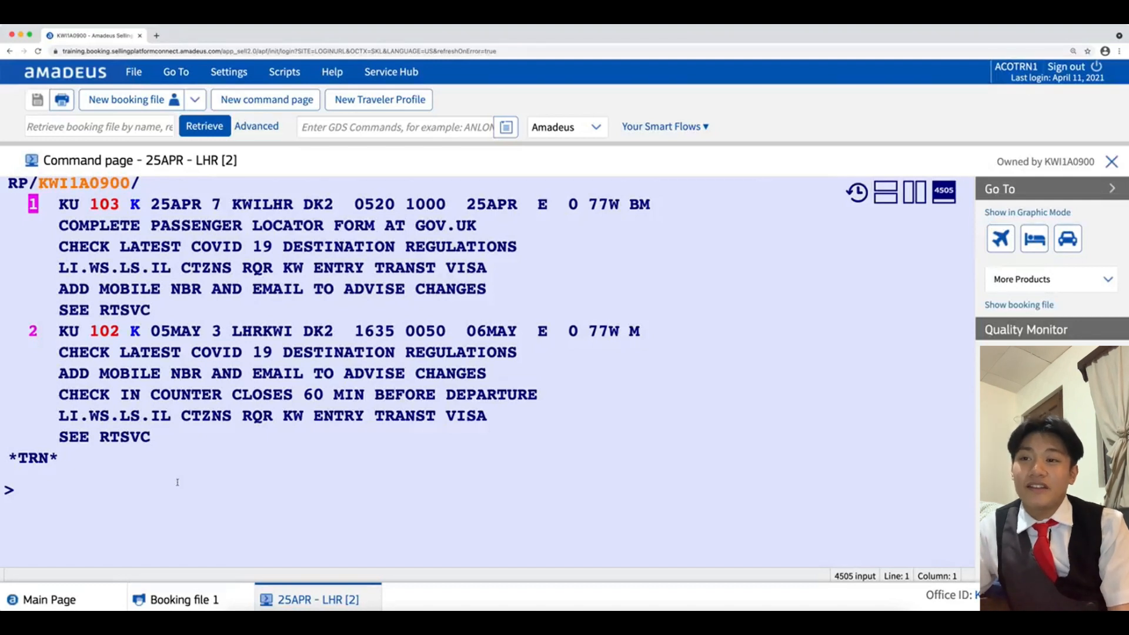
{"action": "scroll", "coordinate": [180, 480], "scroll_direction": "up", "scroll_amount": 1}
{"action": "scroll", "coordinate": [182, 478], "scroll_direction": "down", "scroll_amount": 3}
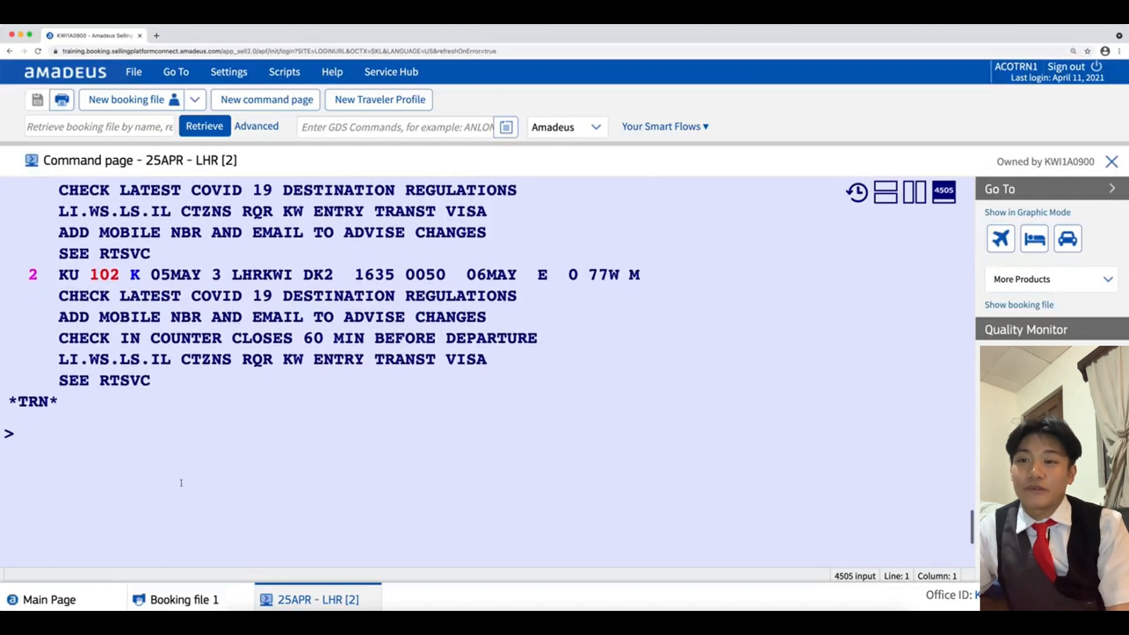
{"action": "type", "text": "nm"}
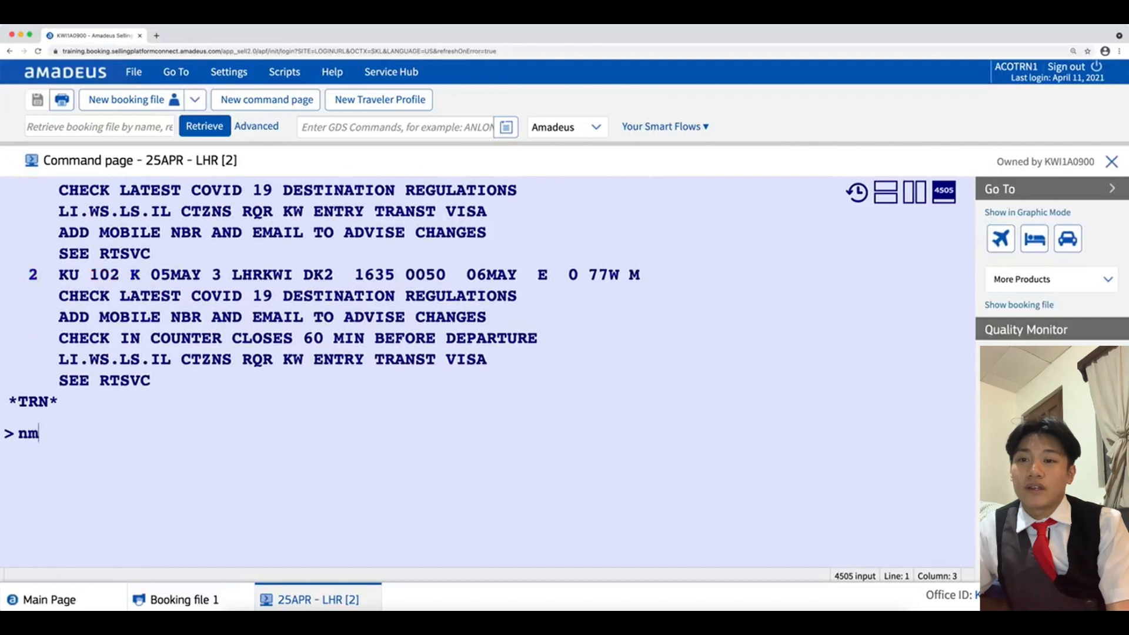
{"action": "type", "text": "1"}
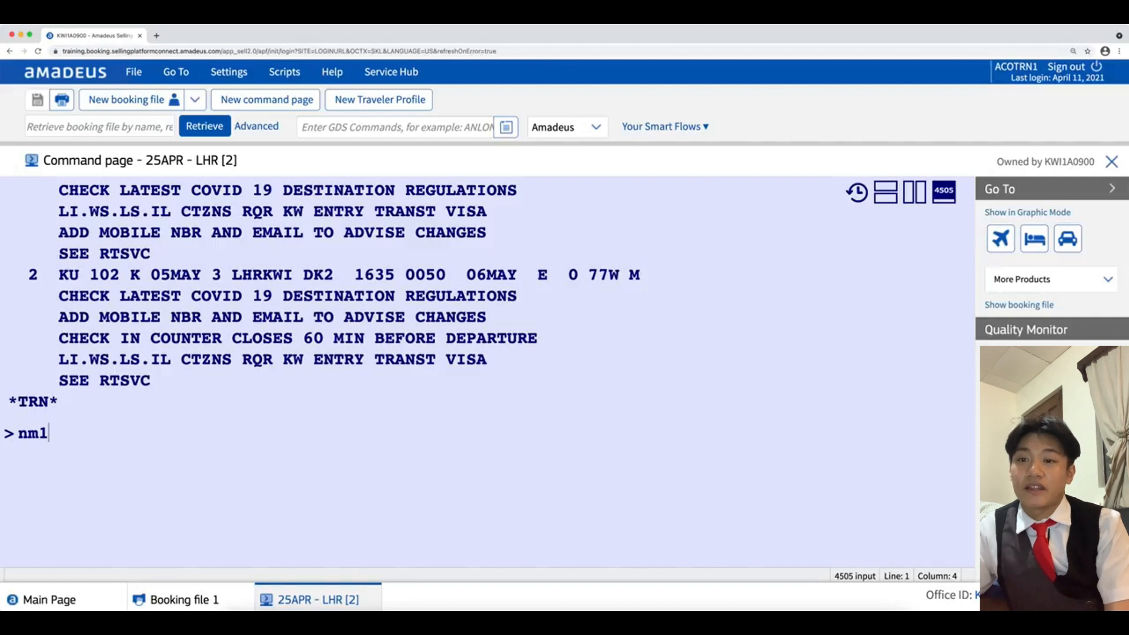
{"action": "type", "text": "smith"}
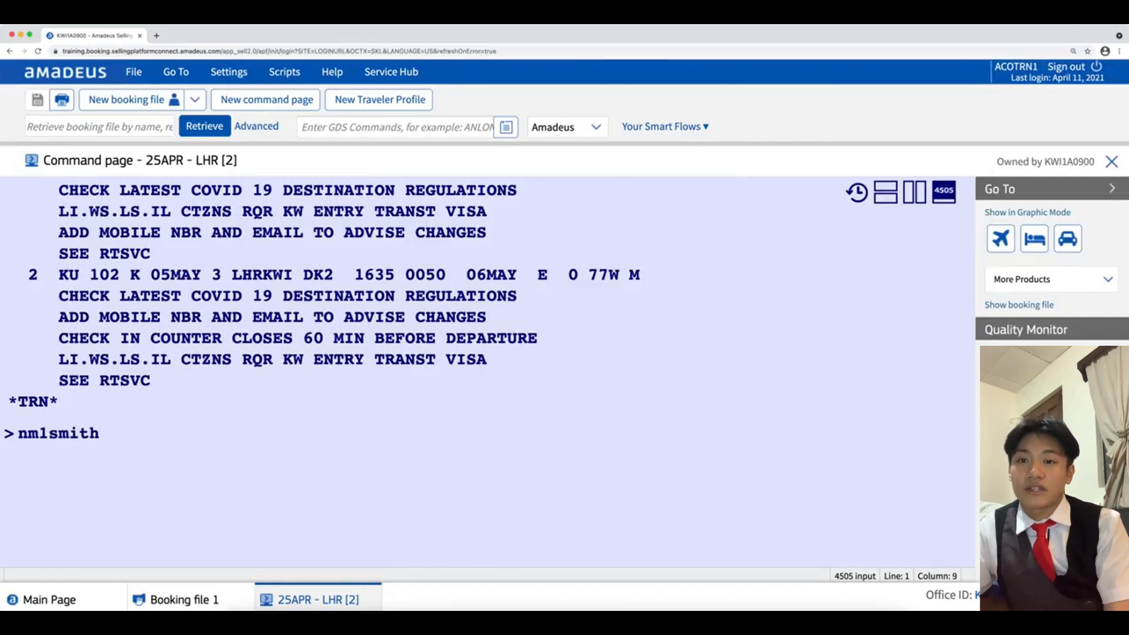
{"action": "type", "text": "/jo"}
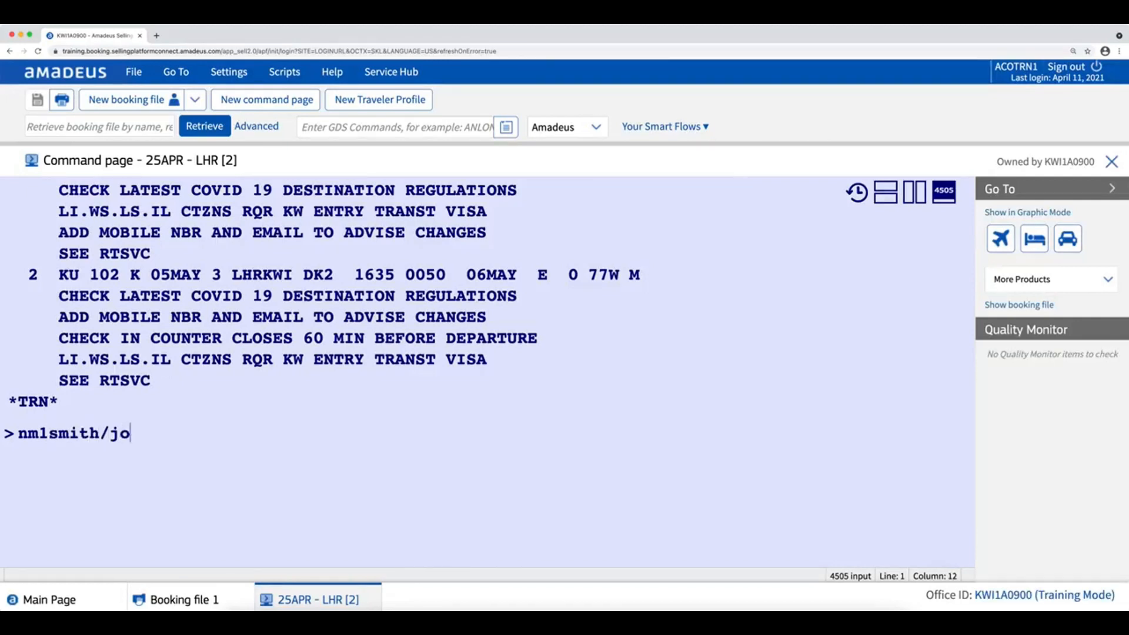
{"action": "type", "text": "hn mr"}
{"action": "key", "text": "Return"}
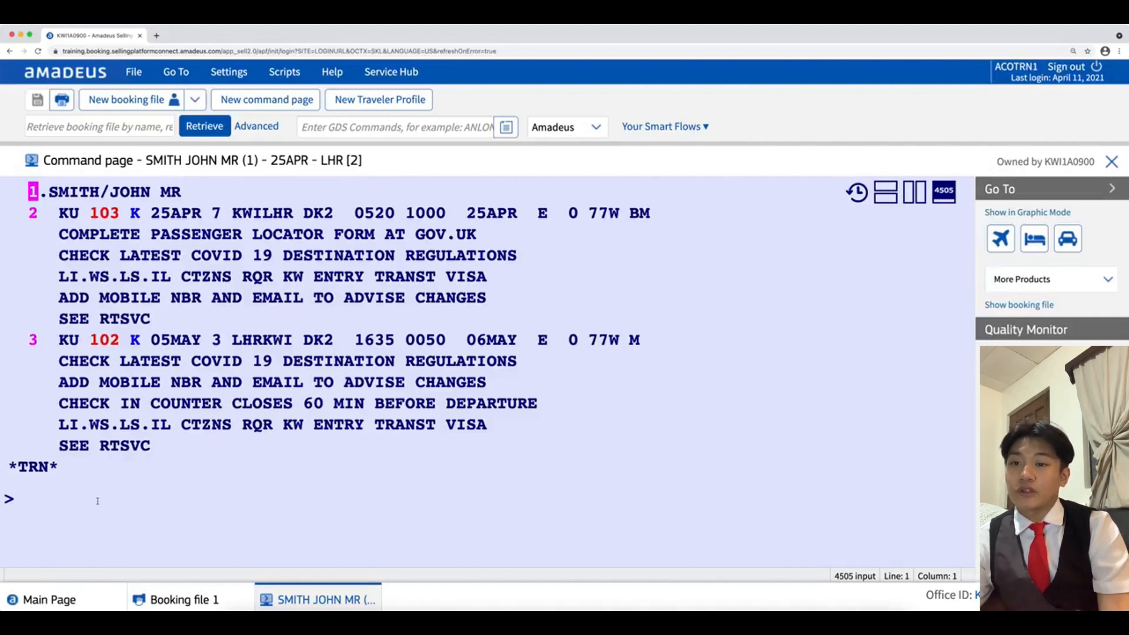
- Add one child passenger with an NM1 entry giving surname, first name, title MSTR and the CHD code with the child's date of birth in parentheses
{"action": "scroll", "coordinate": [98, 501], "scroll_direction": "up", "scroll_amount": 1}
{"action": "scroll", "coordinate": [99, 500], "scroll_direction": "down", "scroll_amount": 4}
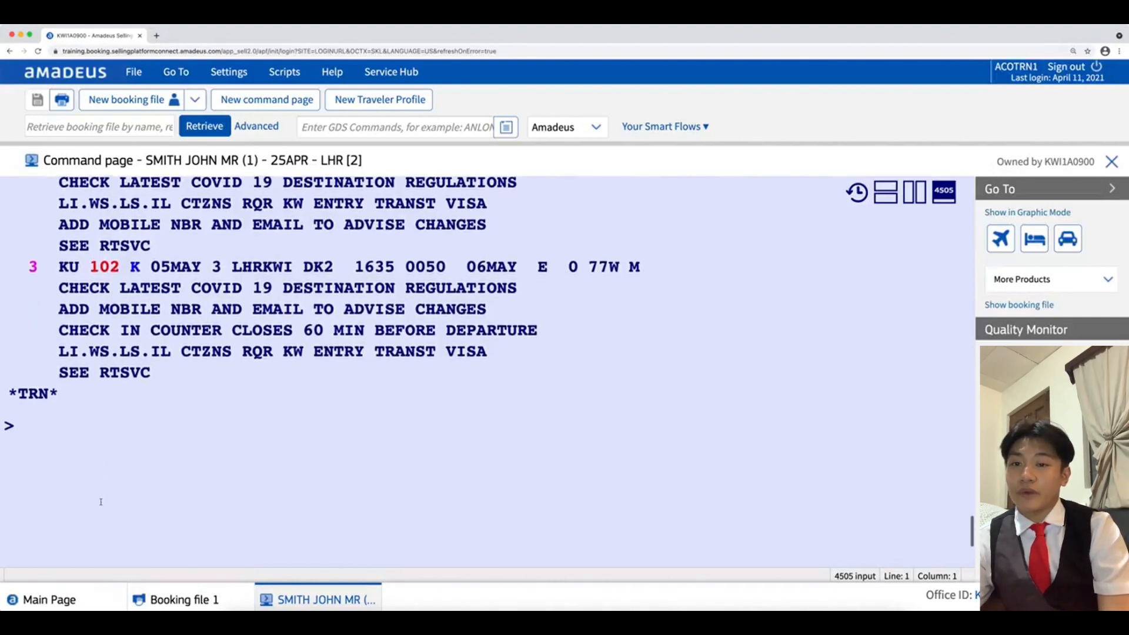
{"action": "type", "text": "nm1"}
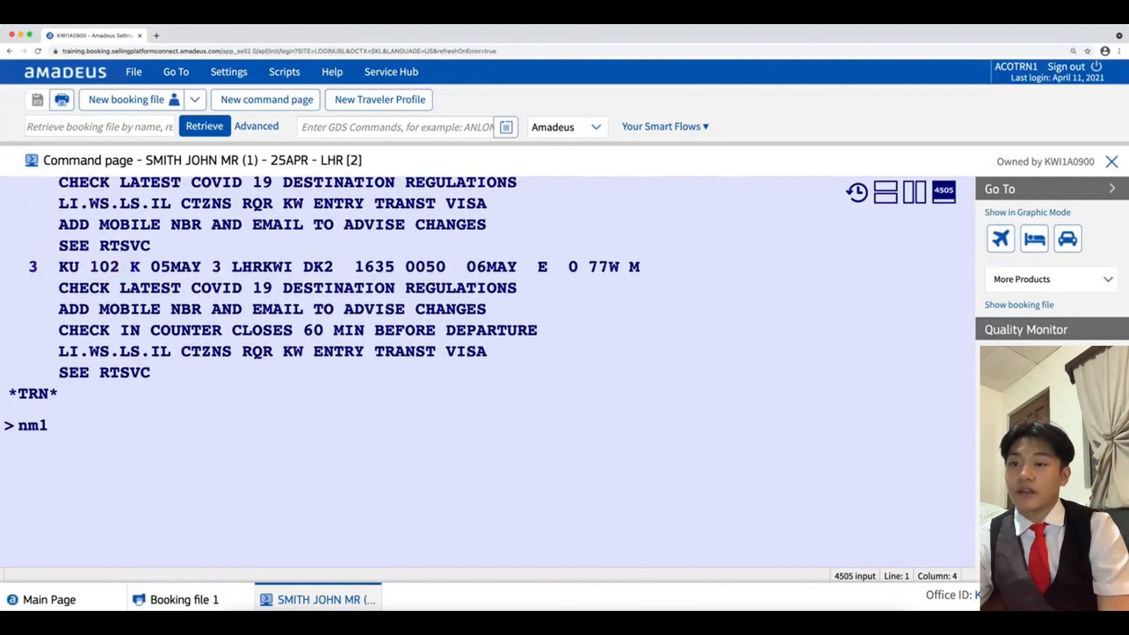
{"action": "type", "text": "smith"}
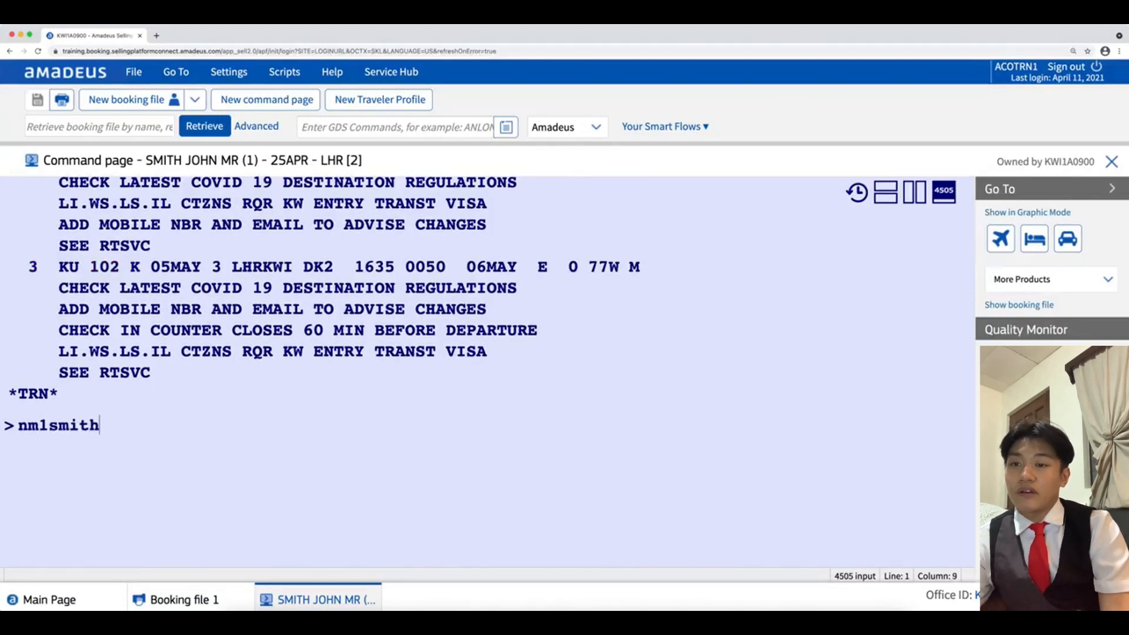
{"action": "type", "text": "/jack"}
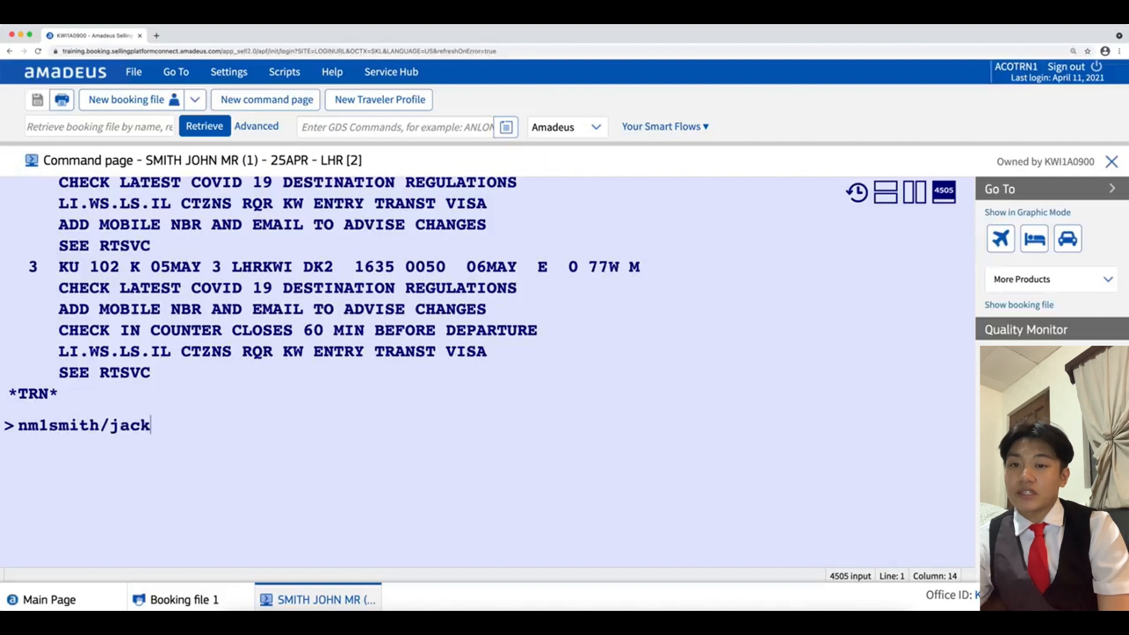
{"action": "type", "text": " mst"}
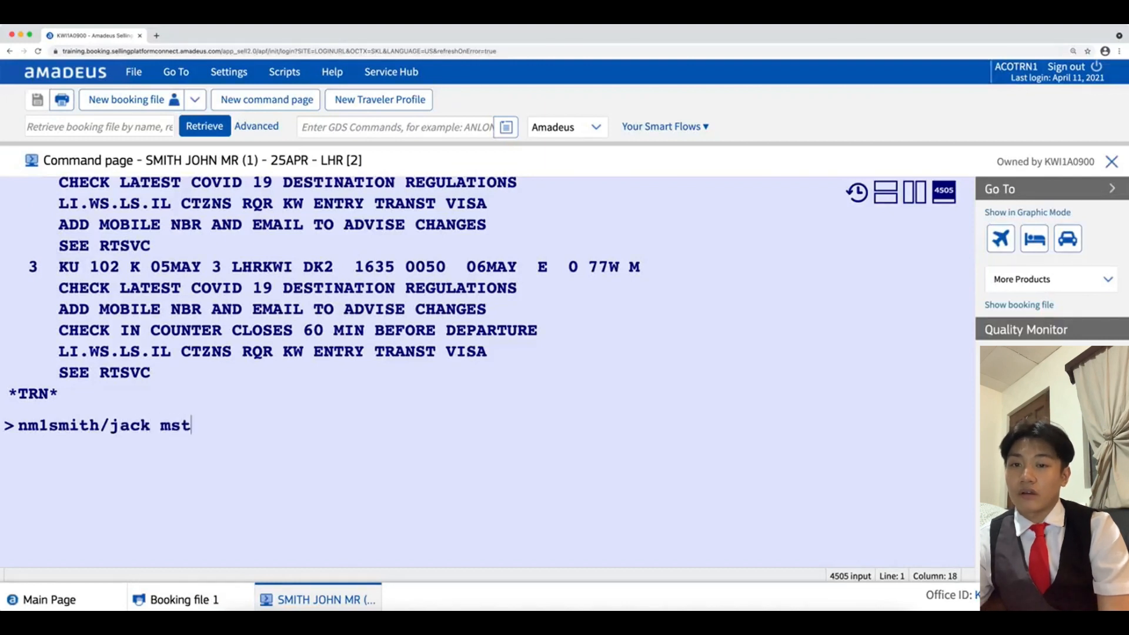
{"action": "type", "text": "r"}
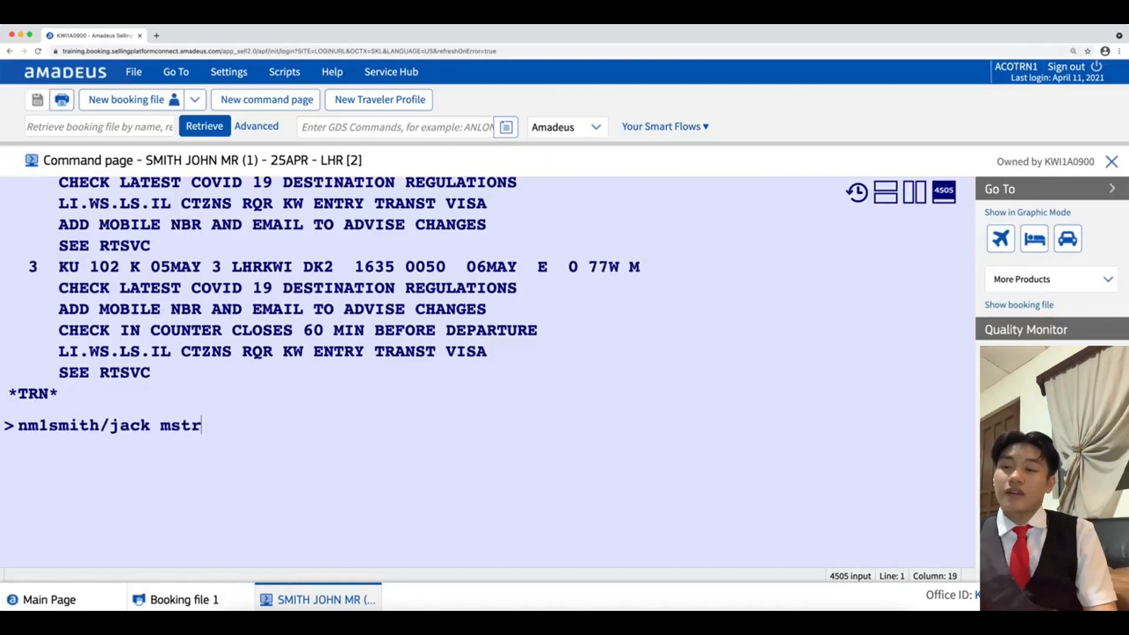
{"action": "type", "text": " ()"}
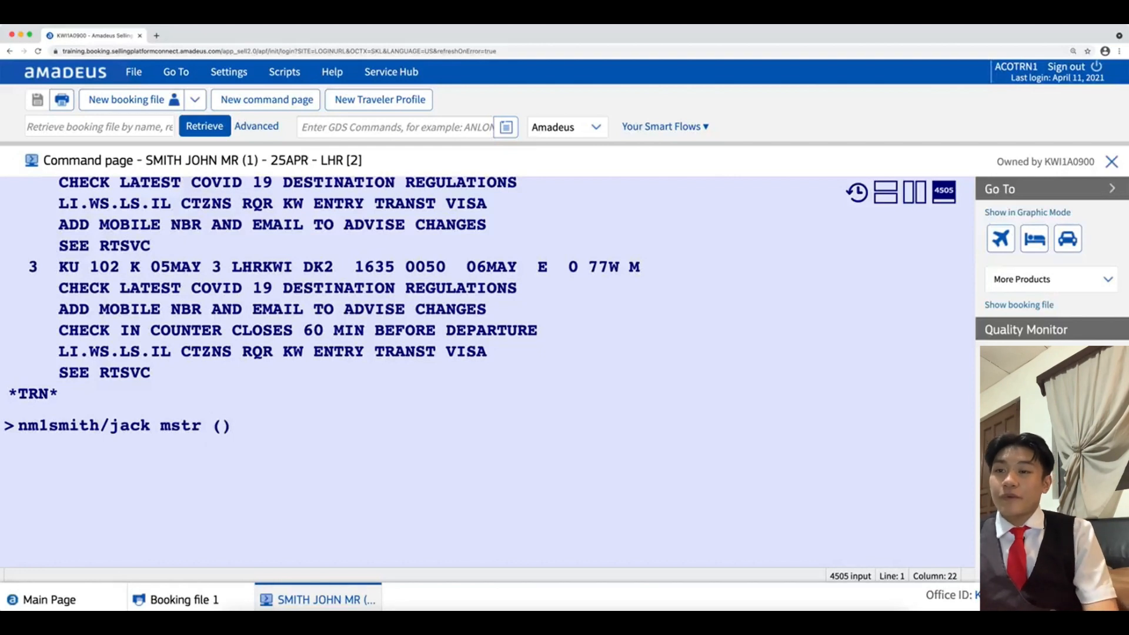
{"action": "key", "text": "Left"}
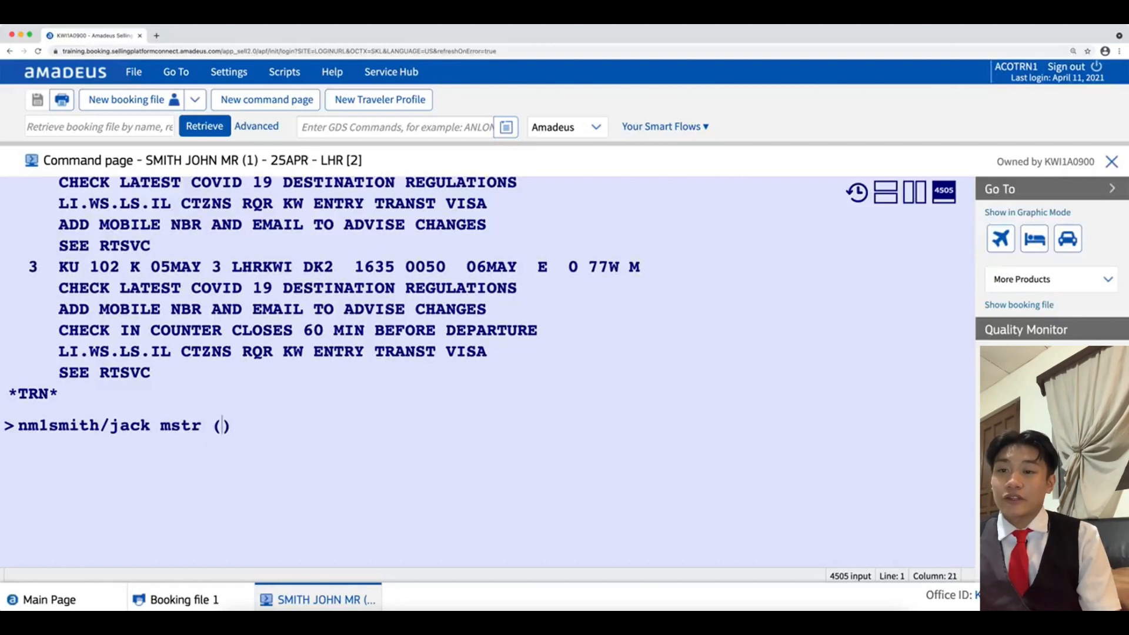
{"action": "type", "text": "CHD"}
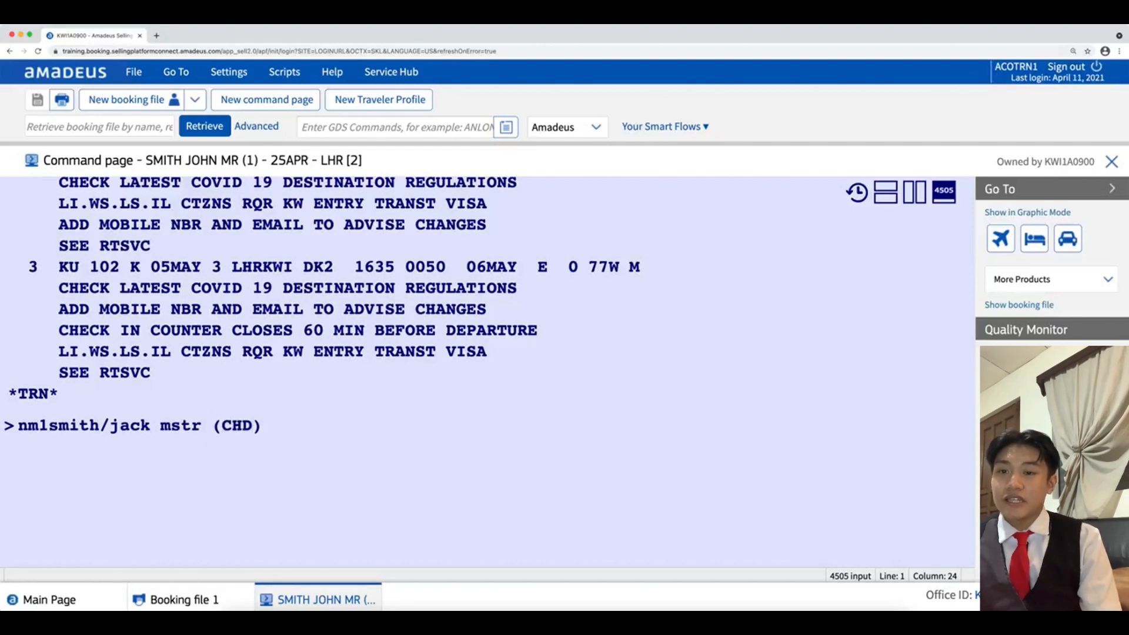
{"action": "type", "text": "/"}
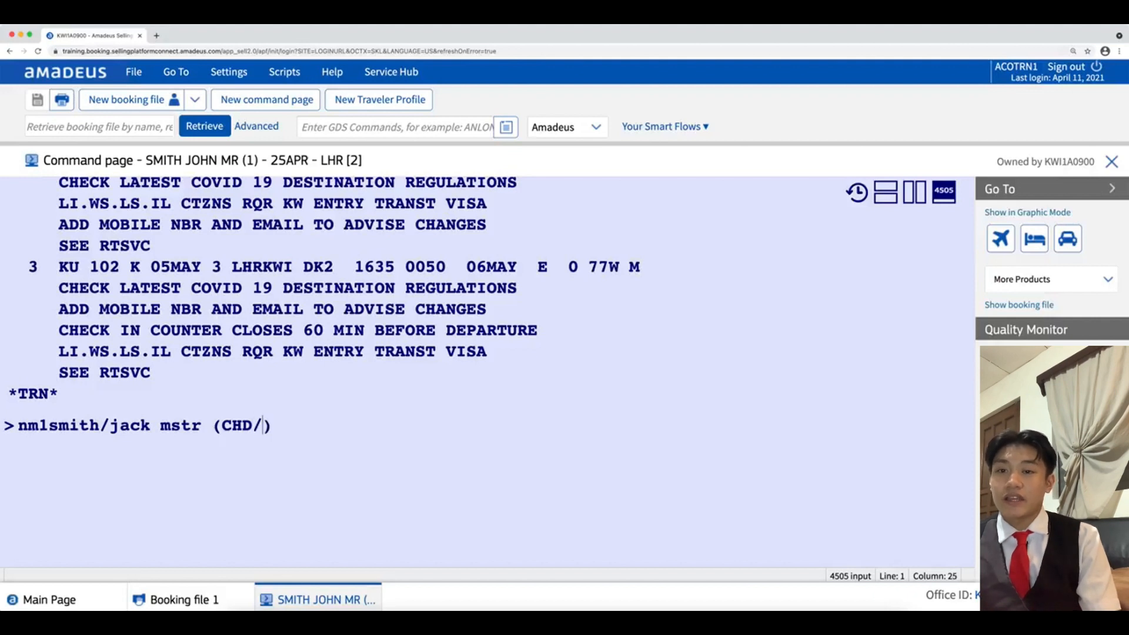
{"action": "type", "text": "05"}
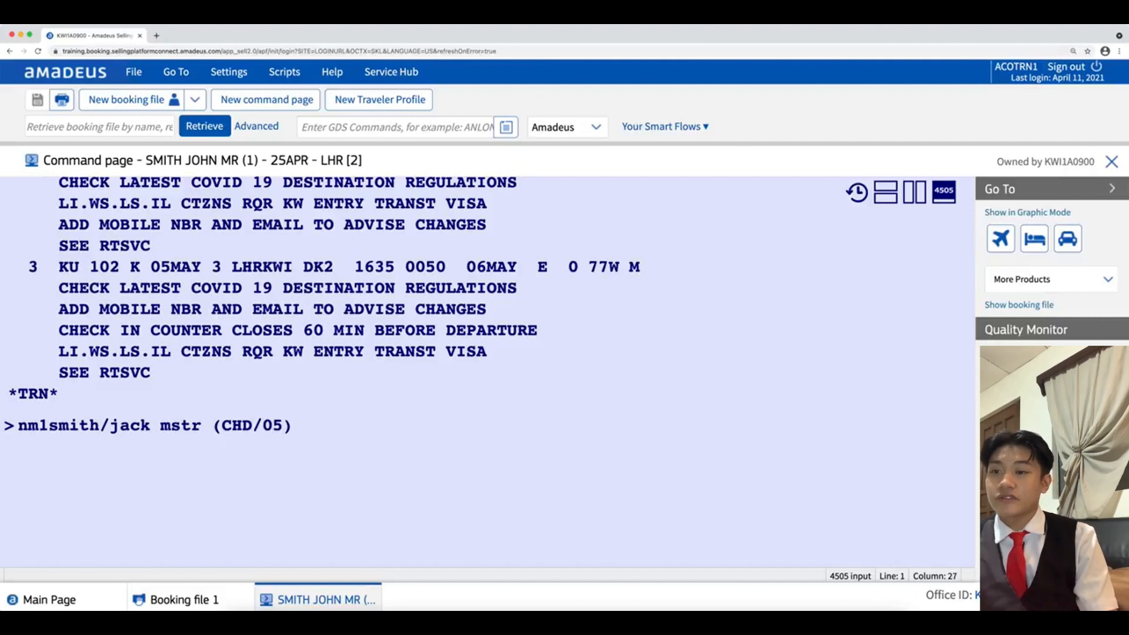
{"action": "type", "text": "jan15"}
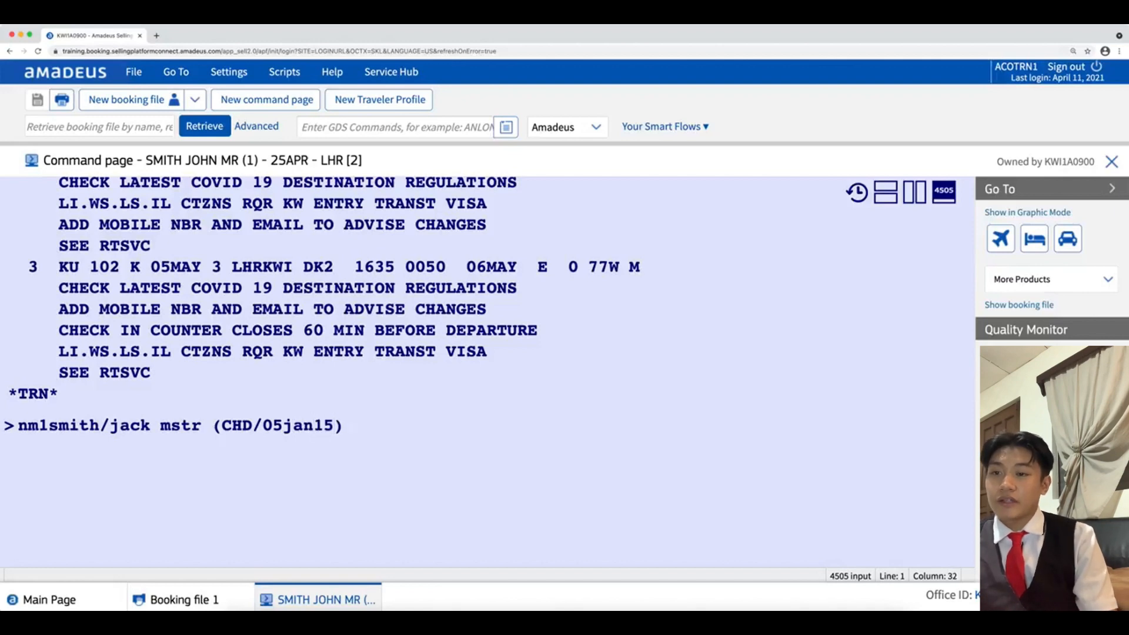
{"action": "key", "text": "Return"}
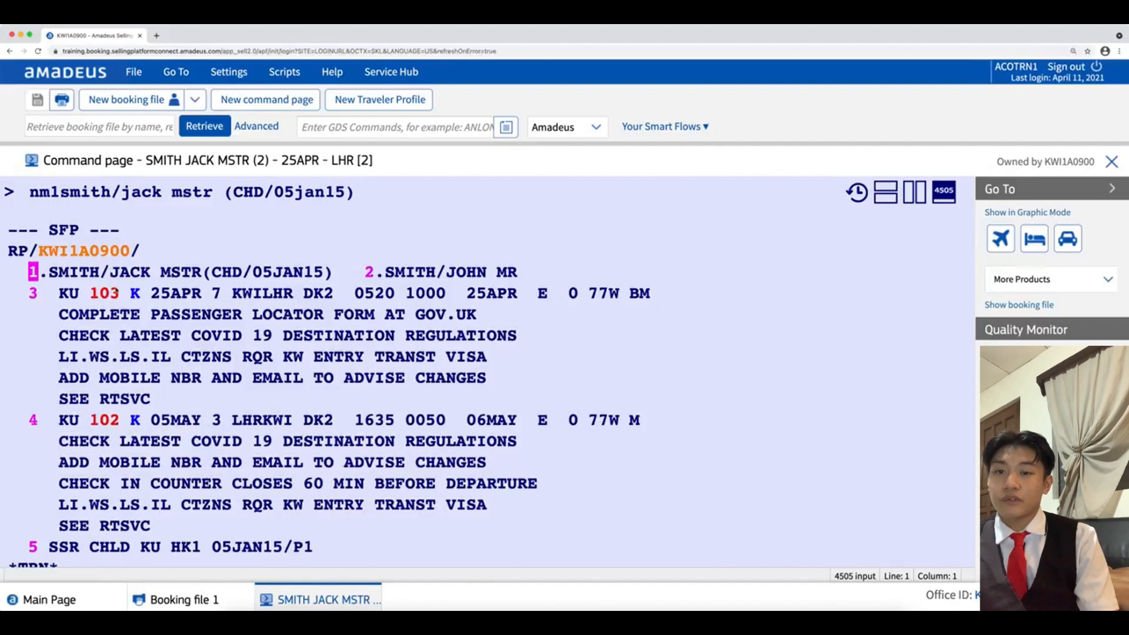
- Compose an NM1 entry for the adult with title MR and an accompanying infant, giving INF, the infant's first name and date of birth in parentheses
{"action": "scroll", "coordinate": [36, 362], "scroll_direction": "down", "scroll_amount": 3}
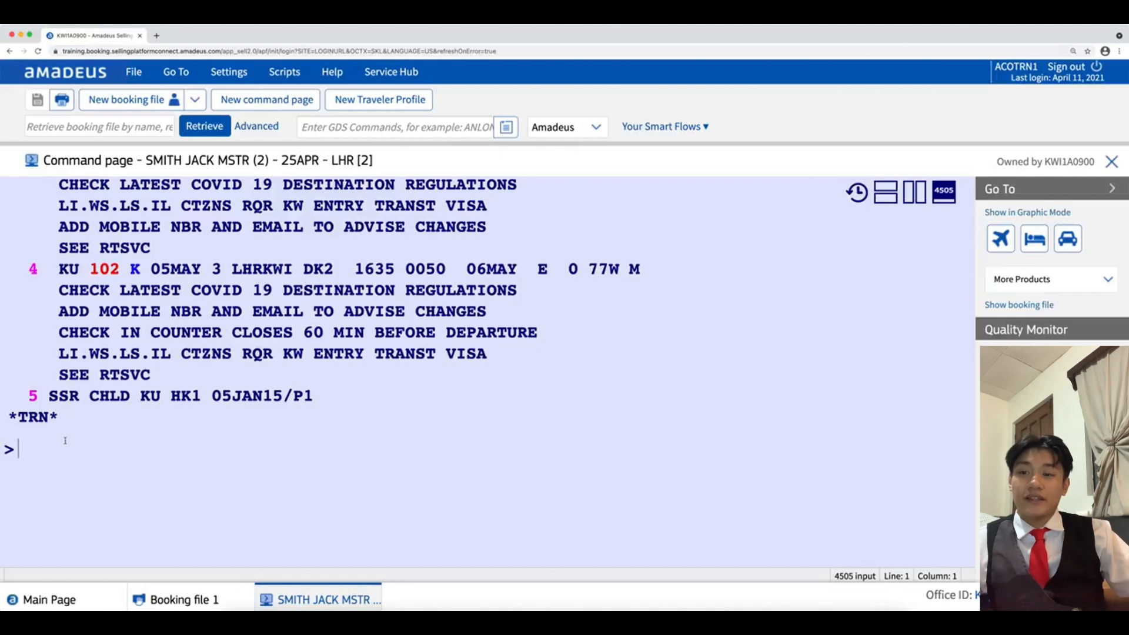
{"action": "scroll", "coordinate": [83, 442], "scroll_direction": "up", "scroll_amount": 2}
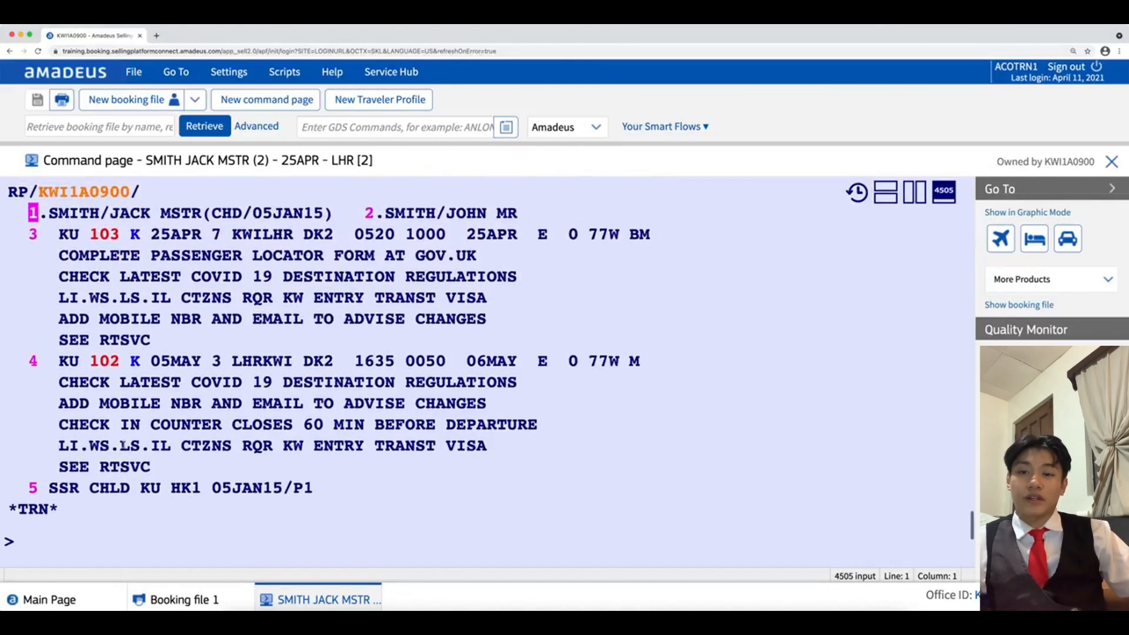
{"action": "scroll", "coordinate": [123, 445], "scroll_direction": "down", "scroll_amount": 2}
{"action": "scroll", "coordinate": [120, 447], "scroll_direction": "down", "scroll_amount": 1}
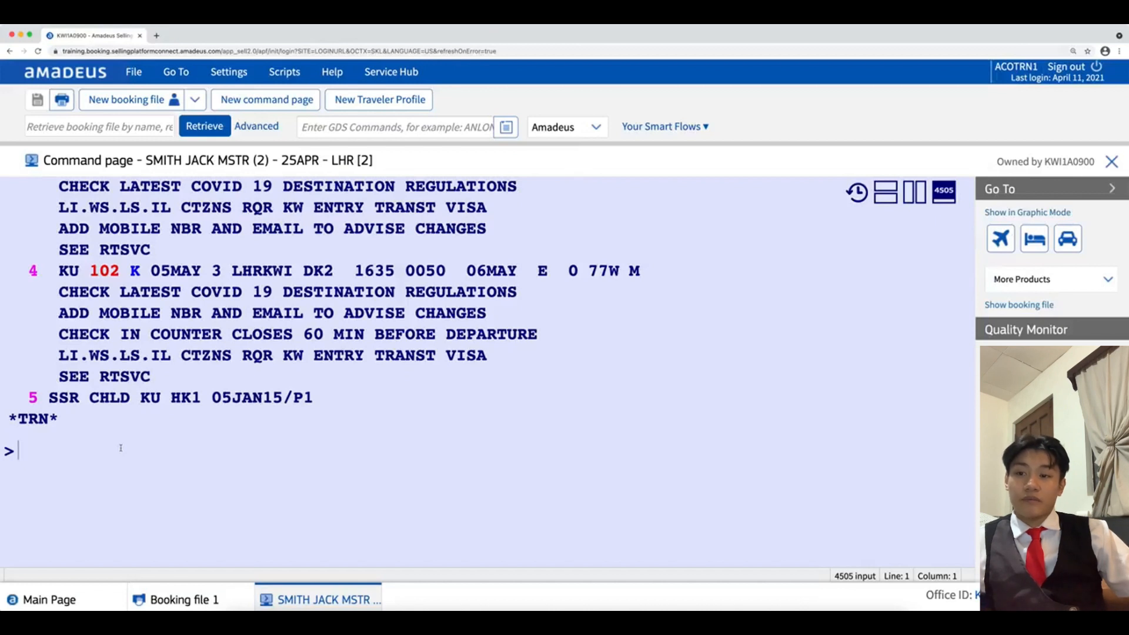
{"action": "type", "text": "N"}
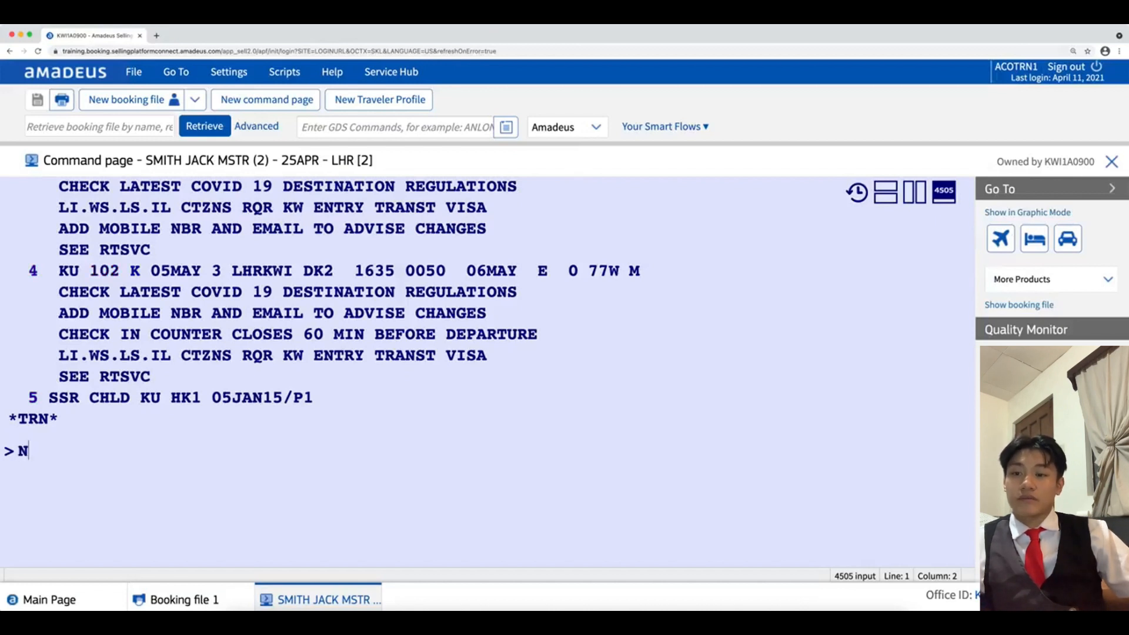
{"action": "type", "text": "n"}
{"action": "key", "text": "BackSpace"}
{"action": "key", "text": "BackSpace"}
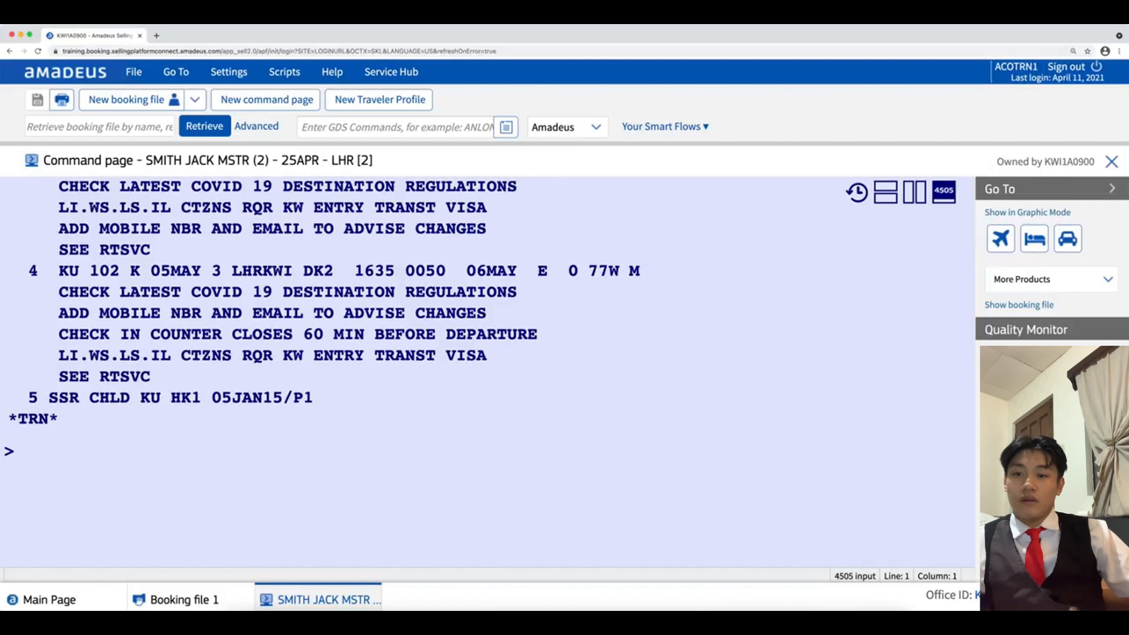
{"action": "type", "text": "nm1"}
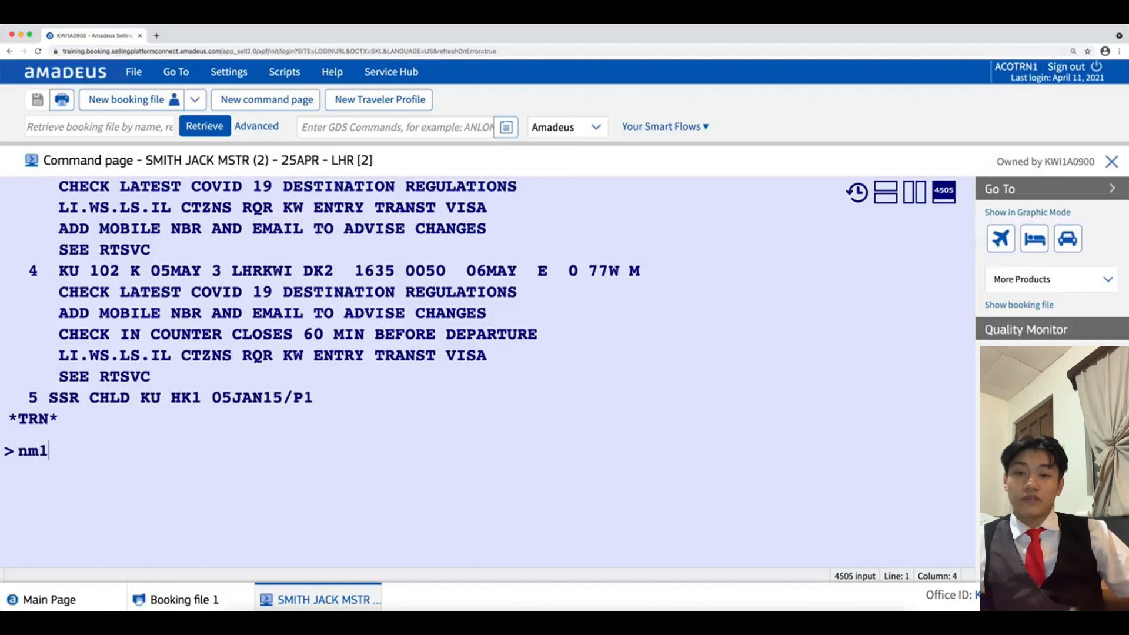
{"action": "type", "text": "sm"}
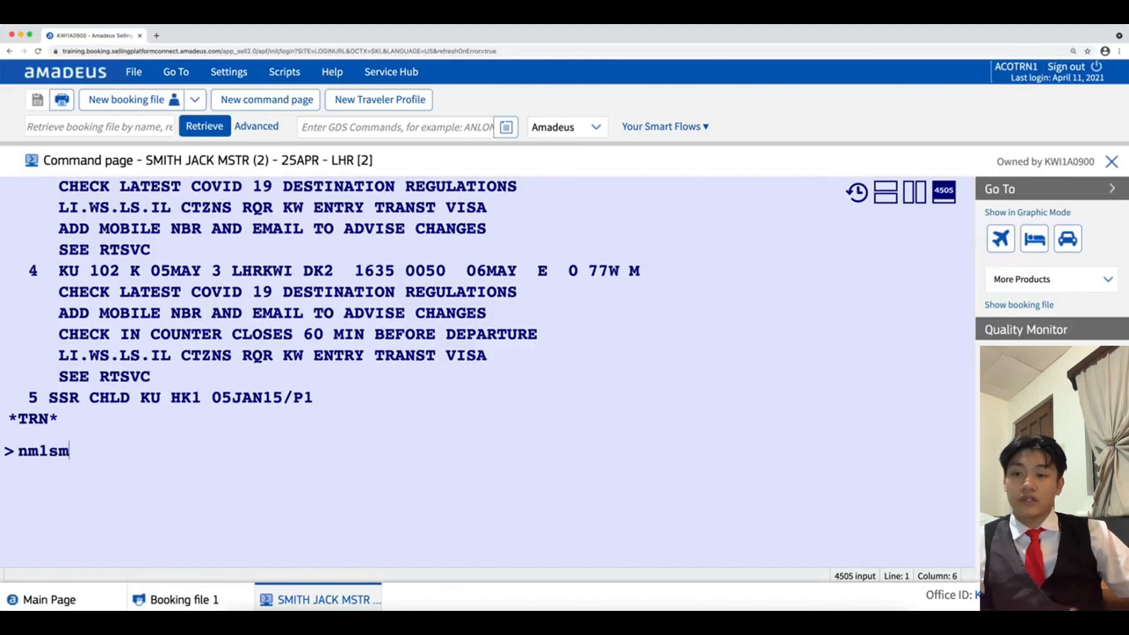
{"action": "type", "text": "ith/john"}
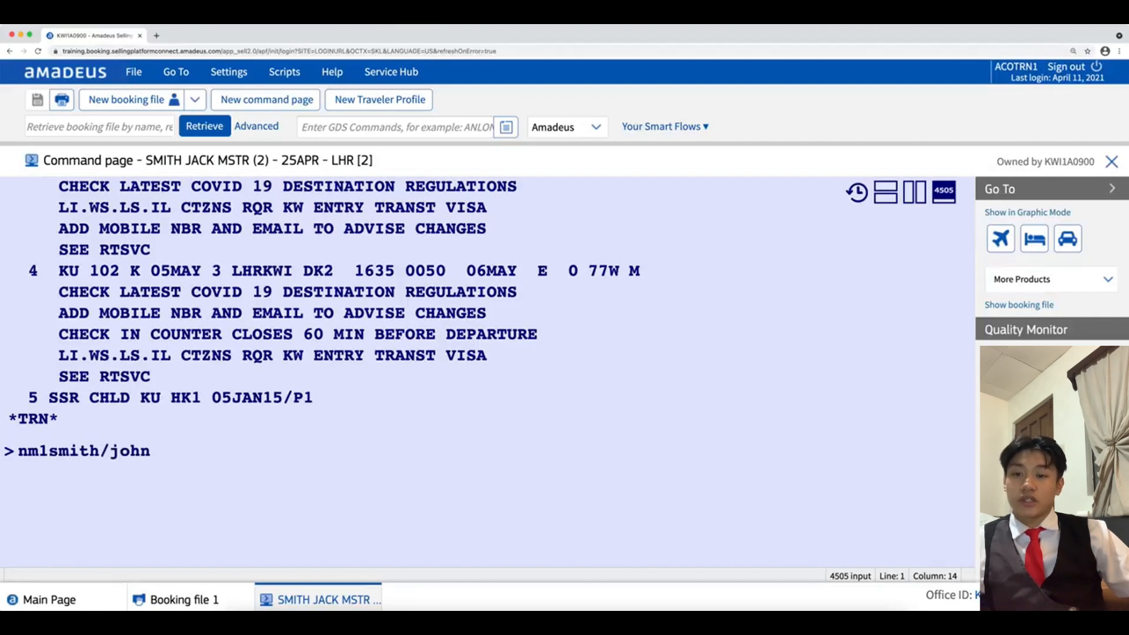
{"action": "type", "text": " mr ()"}
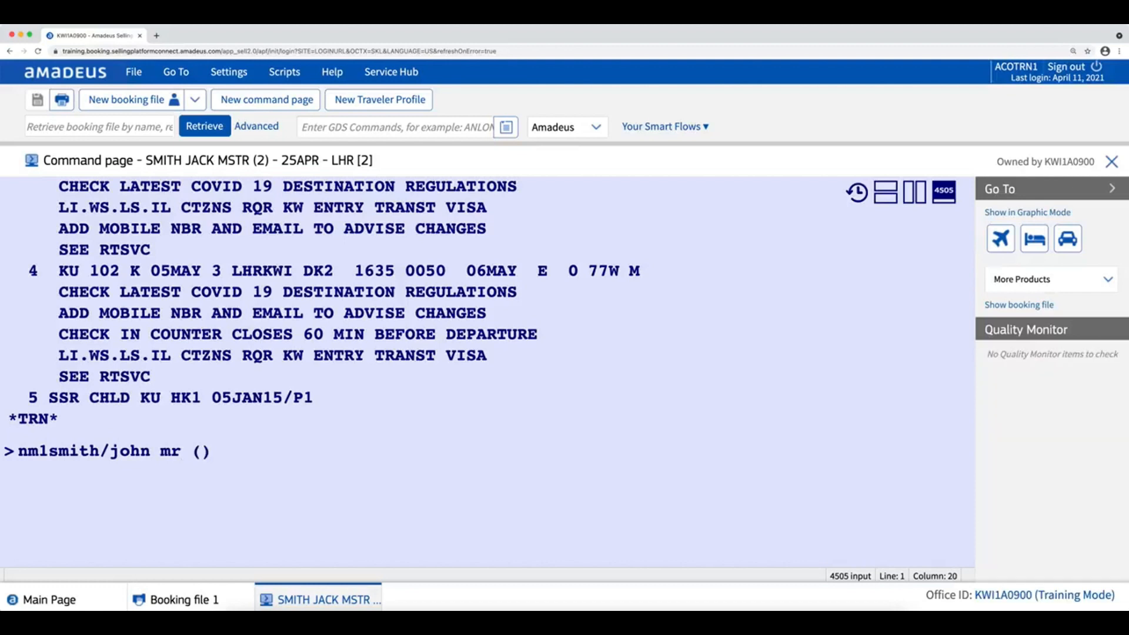
{"action": "key", "text": "Left"}
{"action": "type", "text": "INF"}
{"action": "type", "text": "/michael"}
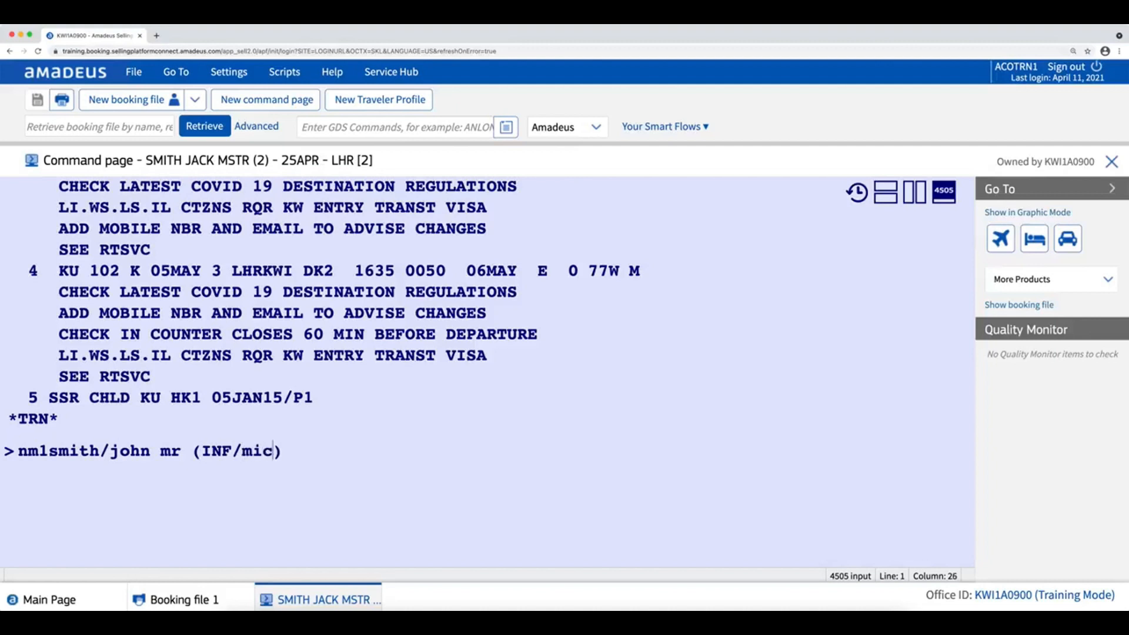
{"action": "type", "text": "/15"}
{"action": "type", "text": "jan2"}
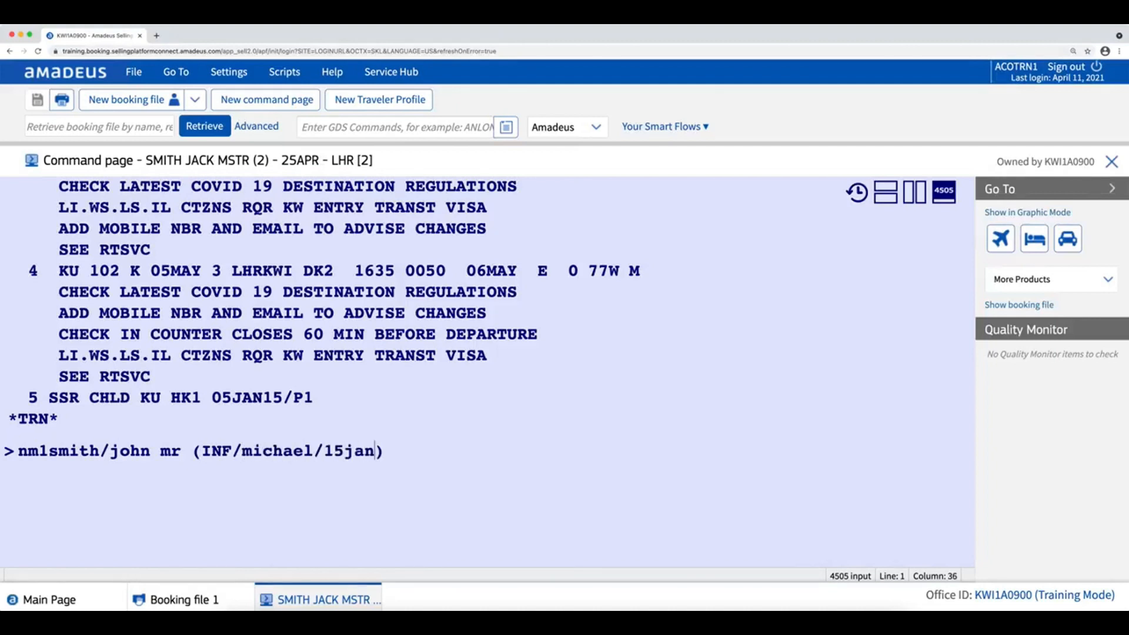
{"action": "type", "text": "1"}
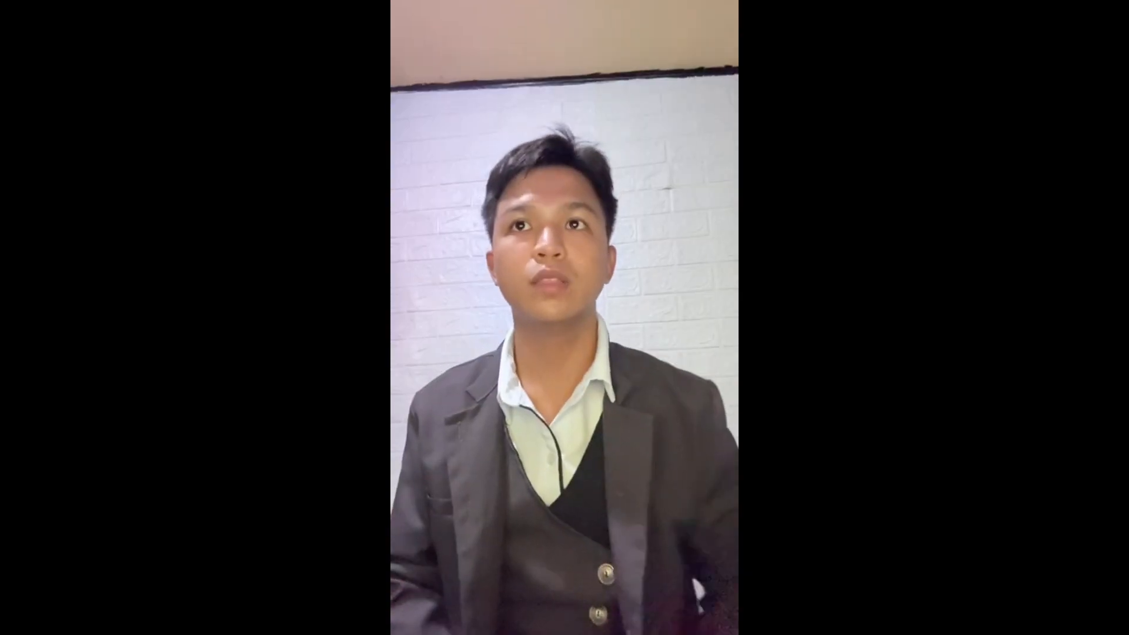
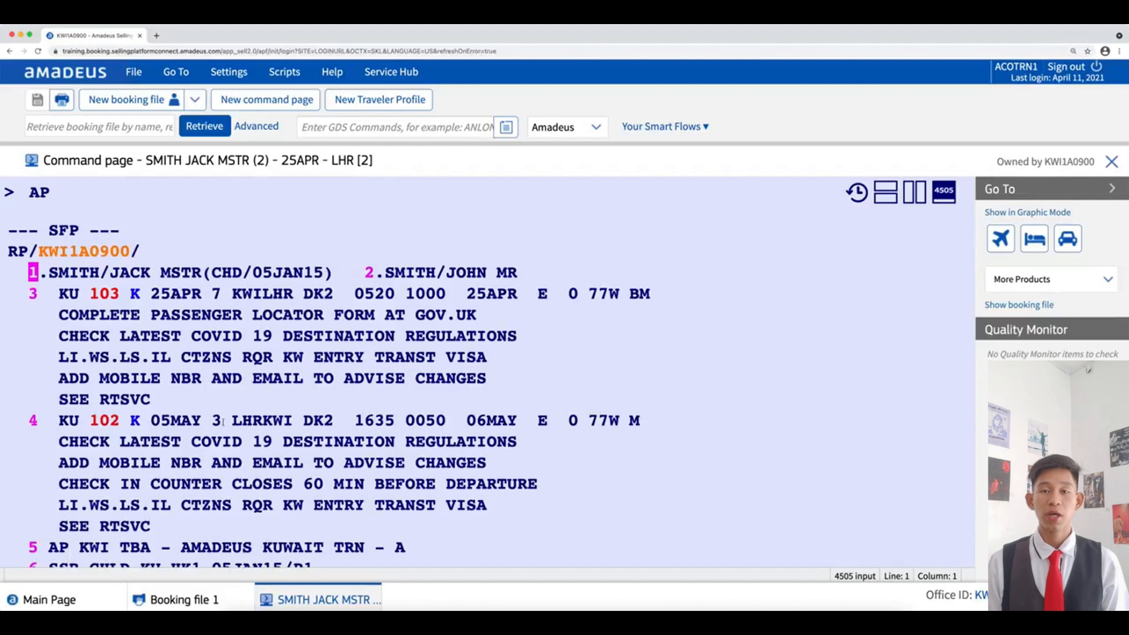
- Compose the ticketing time limit entry TKTL/30apr11:00 at the command prompt without submitting it
{"action": "scroll", "coordinate": [223, 421], "scroll_direction": "down", "scroll_amount": 5}
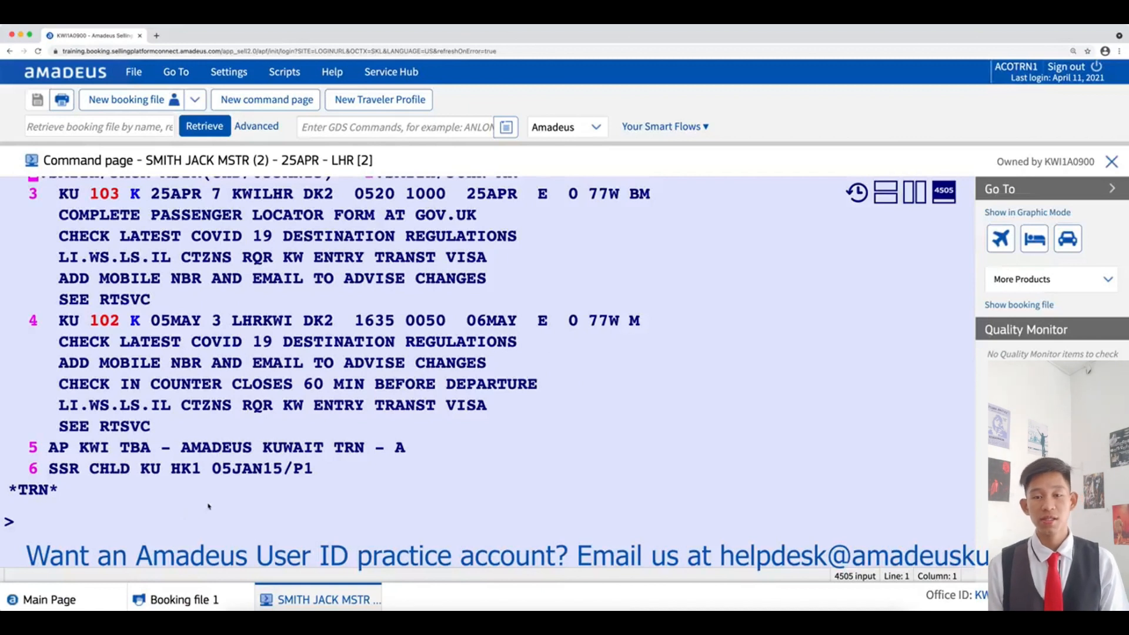
{"action": "scroll", "coordinate": [212, 507], "scroll_direction": "down", "scroll_amount": 2}
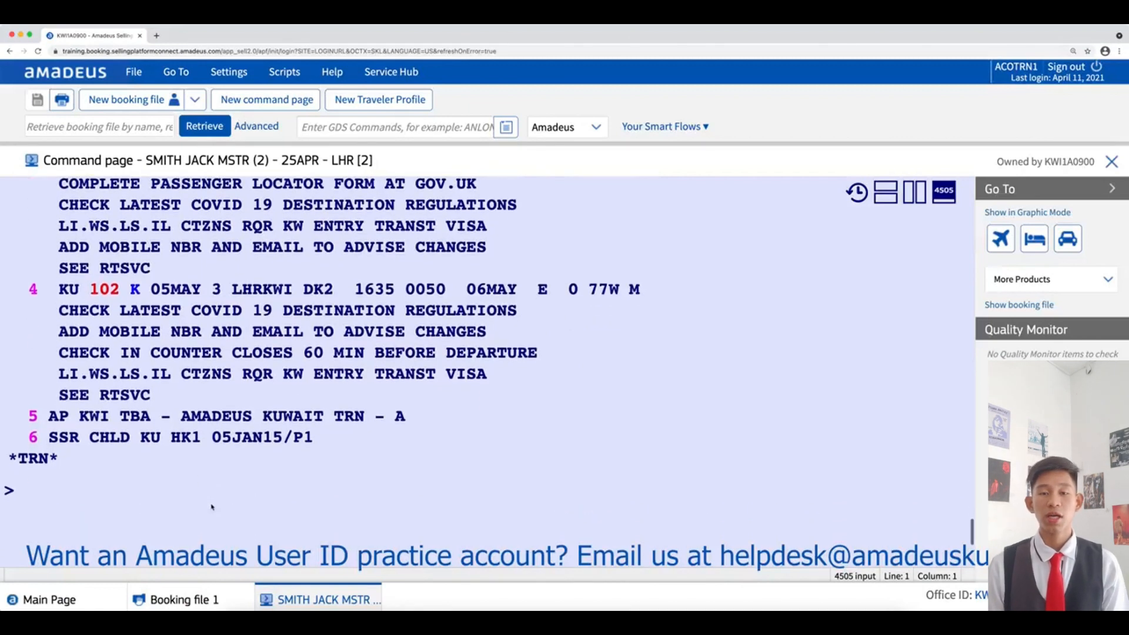
{"action": "scroll", "coordinate": [212, 506], "scroll_direction": "down", "scroll_amount": 1}
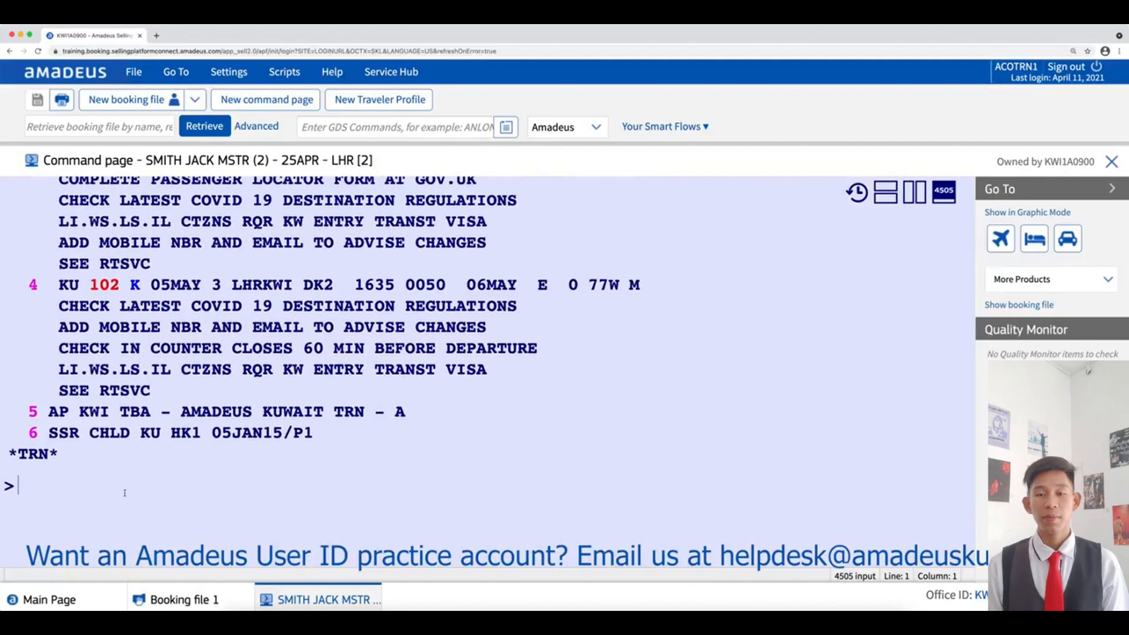
{"action": "scroll", "coordinate": [125, 493], "scroll_direction": "down", "scroll_amount": 3}
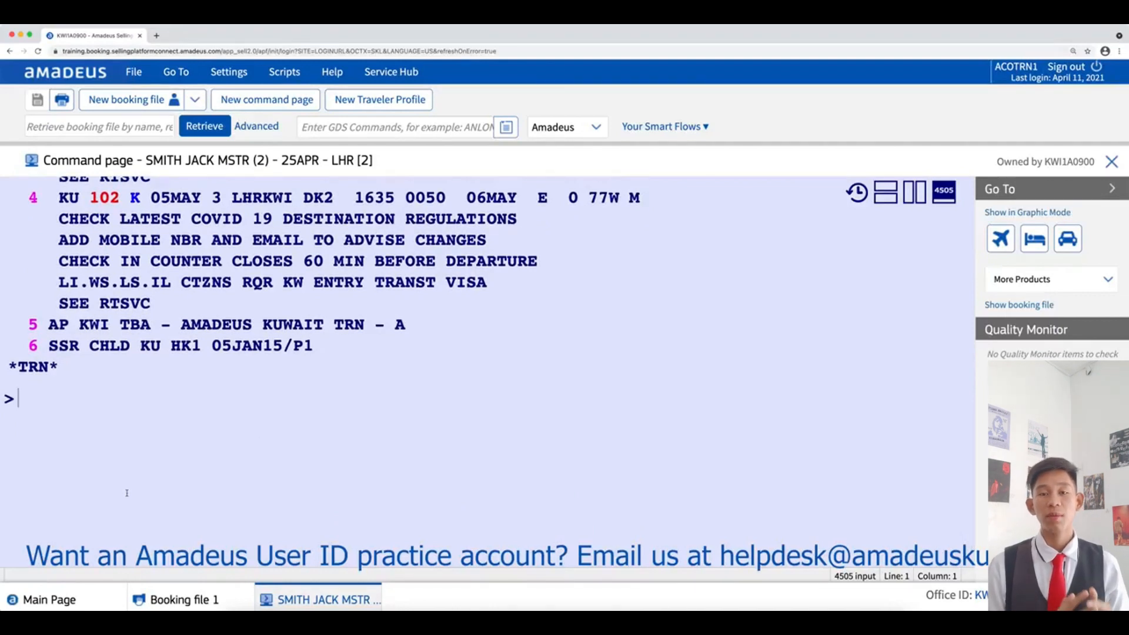
{"action": "type", "text": "TKTL"}
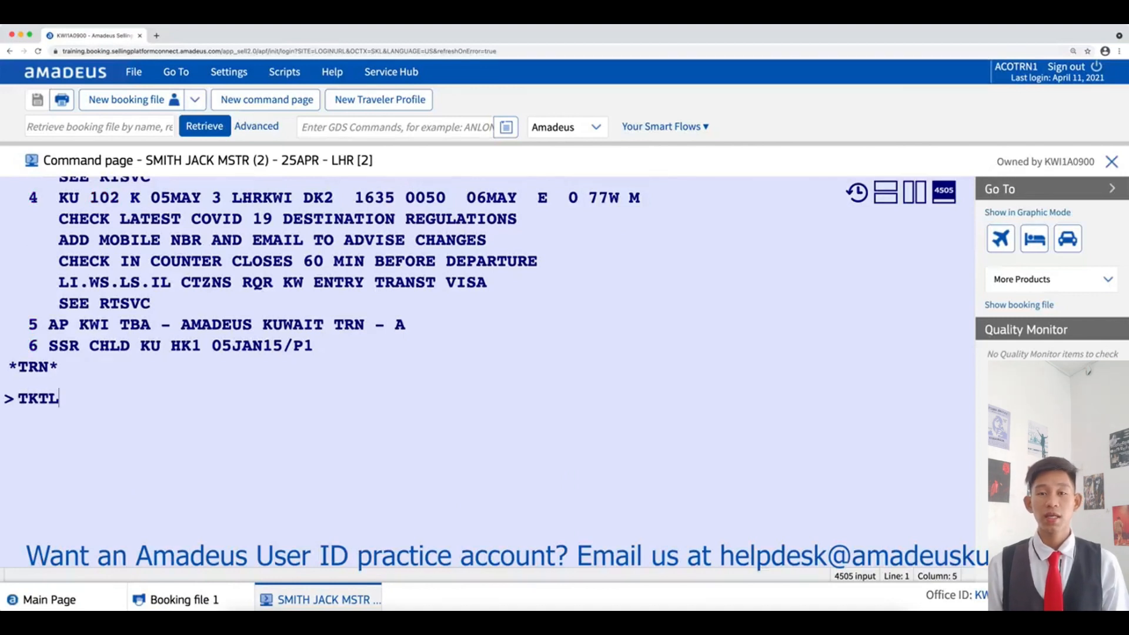
{"action": "type", "text": "/30"}
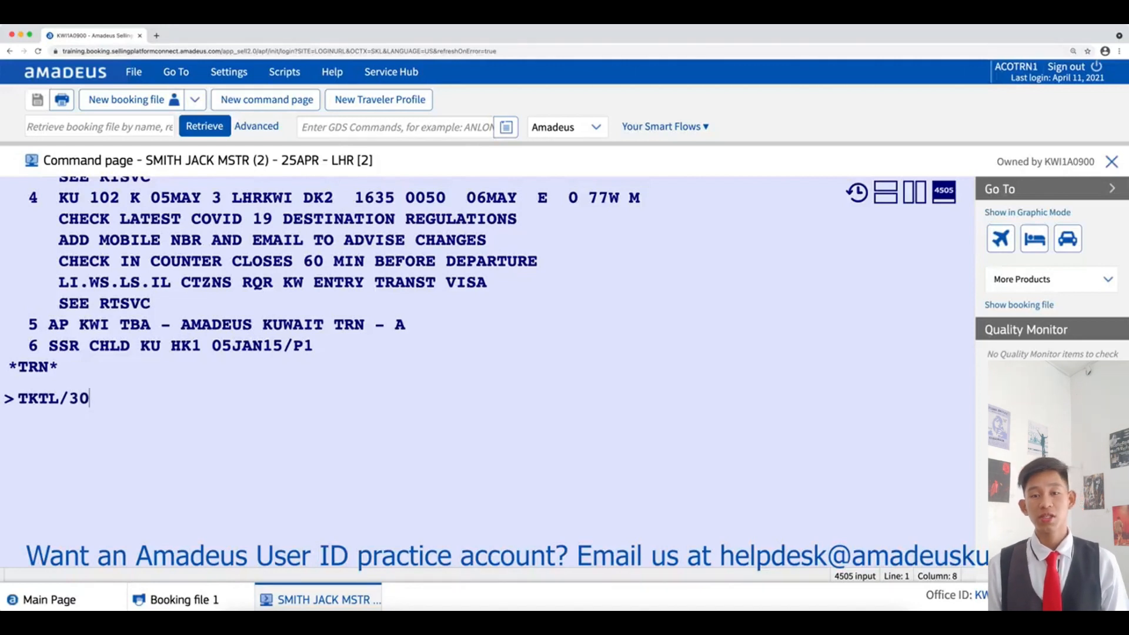
{"action": "type", "text": "apr"}
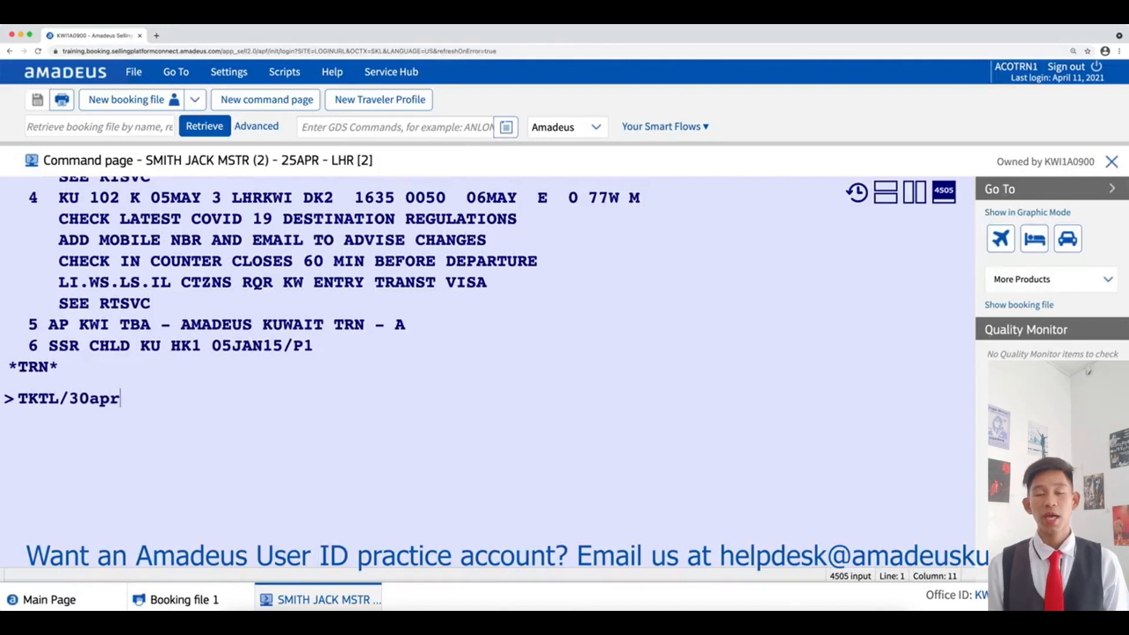
{"action": "type", "text": "11:00"}
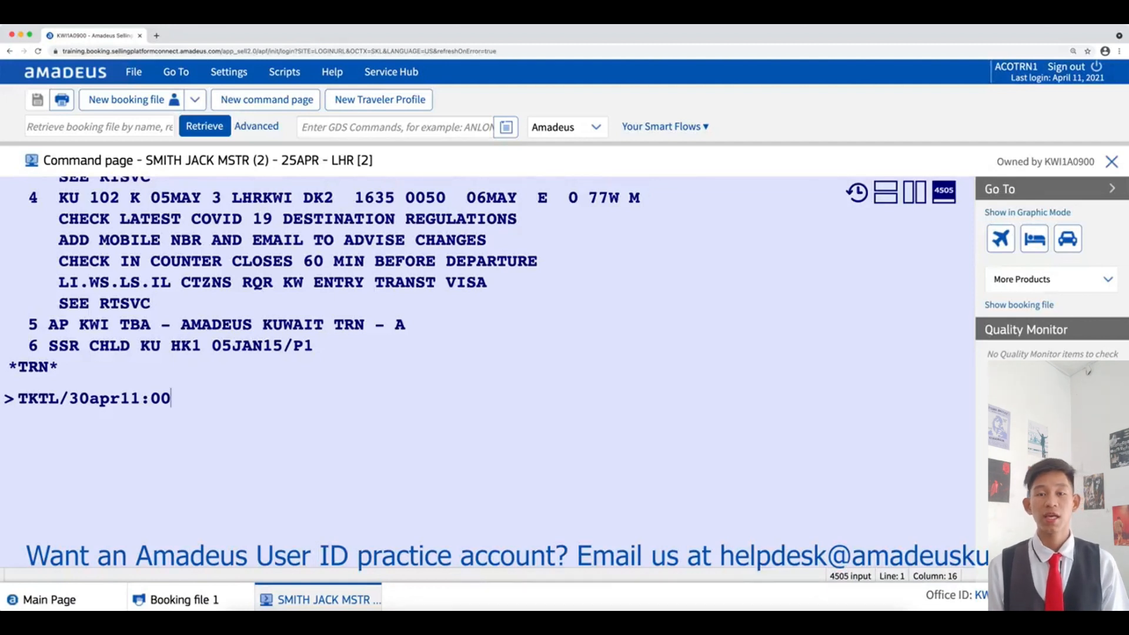
- Erase the unsent TKTL entry back to TK and compose the automatic cancellation entry TKXL/30apr11:00 instead
{"action": "key", "text": "BackSpace"}
{"action": "key", "text": "BackSpace"}
{"action": "key", "text": "BackSpace"}
{"action": "key", "text": "BackSpace"}
{"action": "key", "text": "BackSpace"}
{"action": "key", "text": "BackSpace"}
{"action": "key", "text": "BackSpace"}
{"action": "key", "text": "BackSpace"}
{"action": "key", "text": "BackSpace"}
{"action": "key", "text": "BackSpace"}
{"action": "key", "text": "BackSpace"}
{"action": "key", "text": "BackSpace"}
{"action": "key", "text": "BackSpace"}
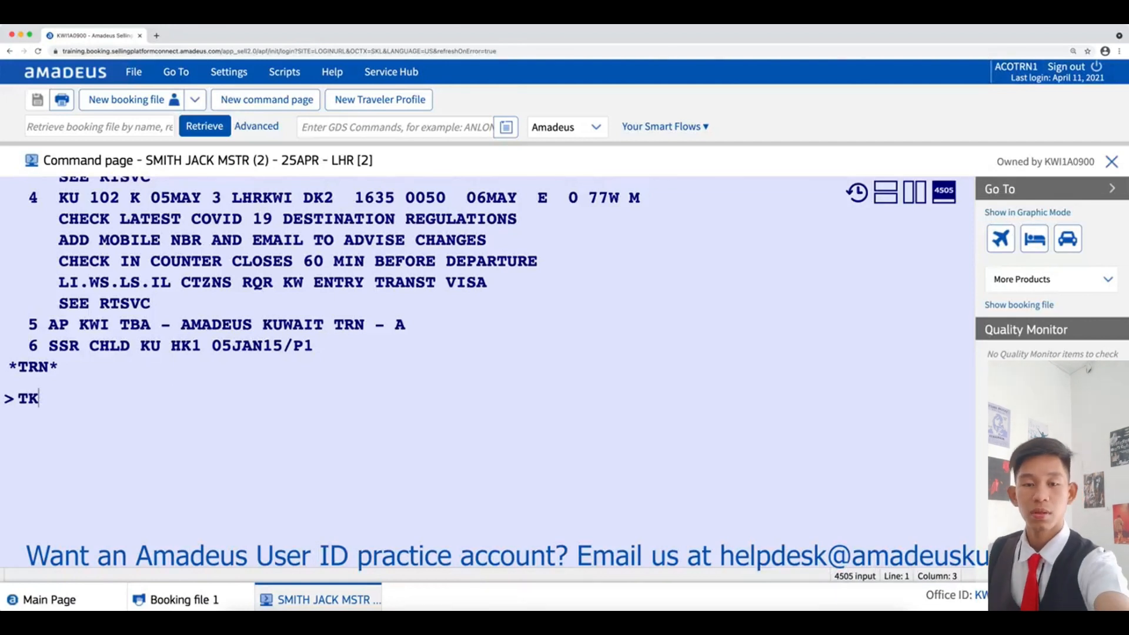
{"action": "type", "text": "XL"}
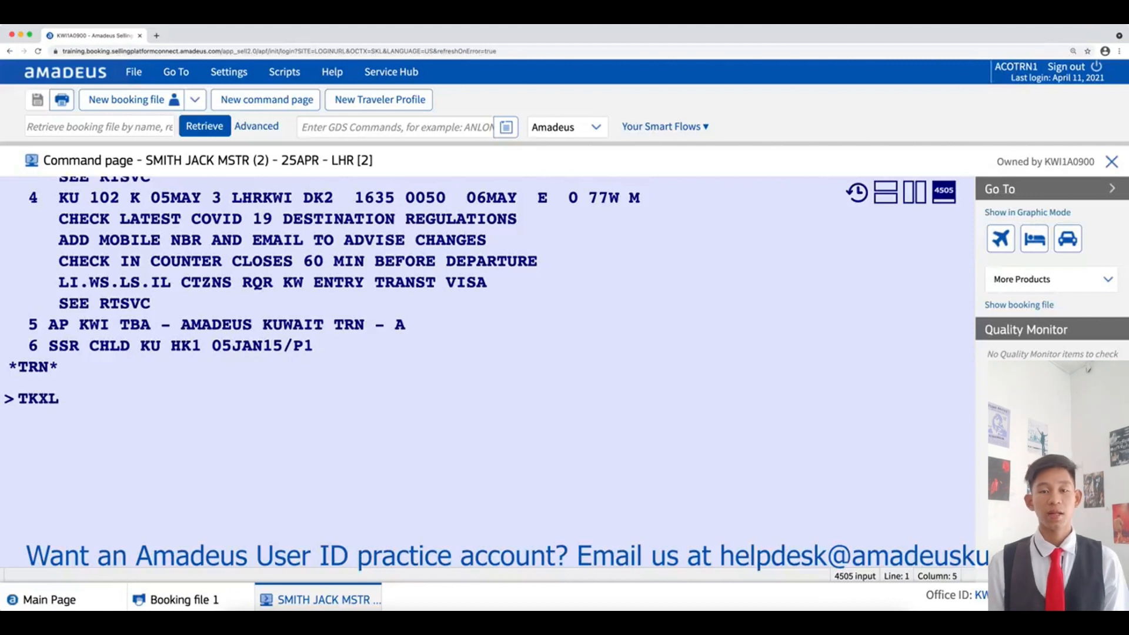
{"action": "type", "text": "/30"}
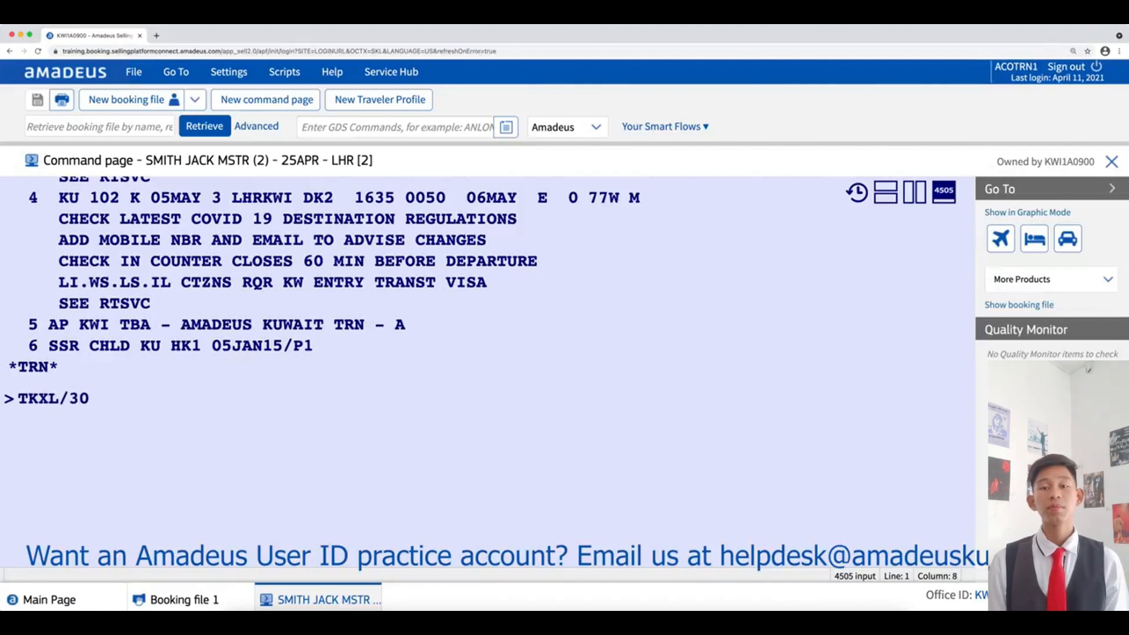
{"action": "type", "text": "apr11"}
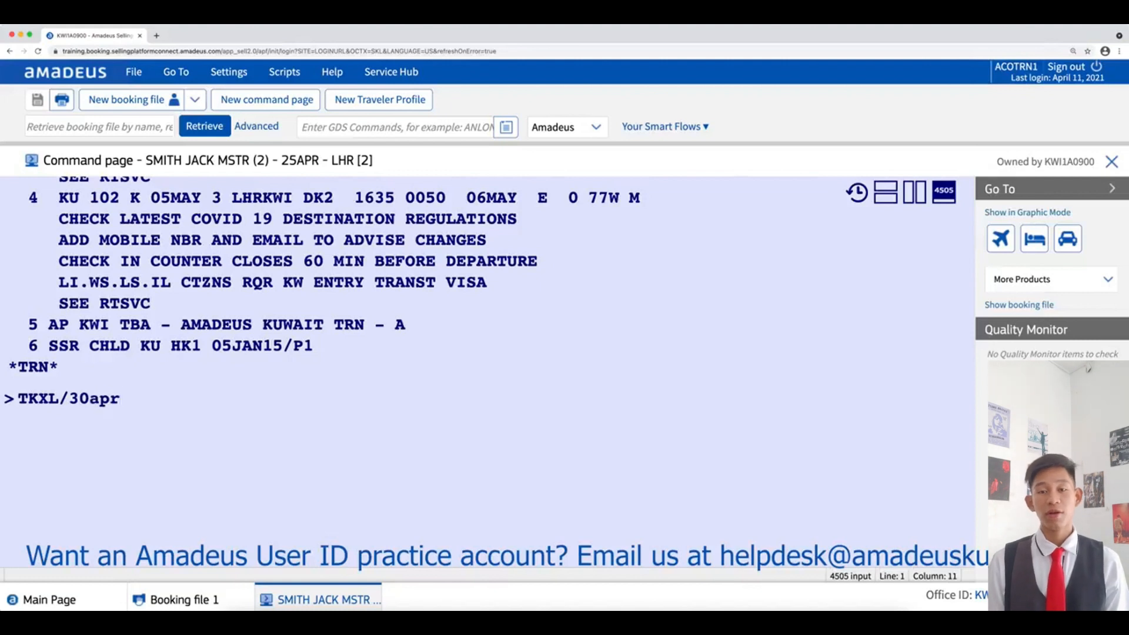
{"action": "type", "text": ":00"}
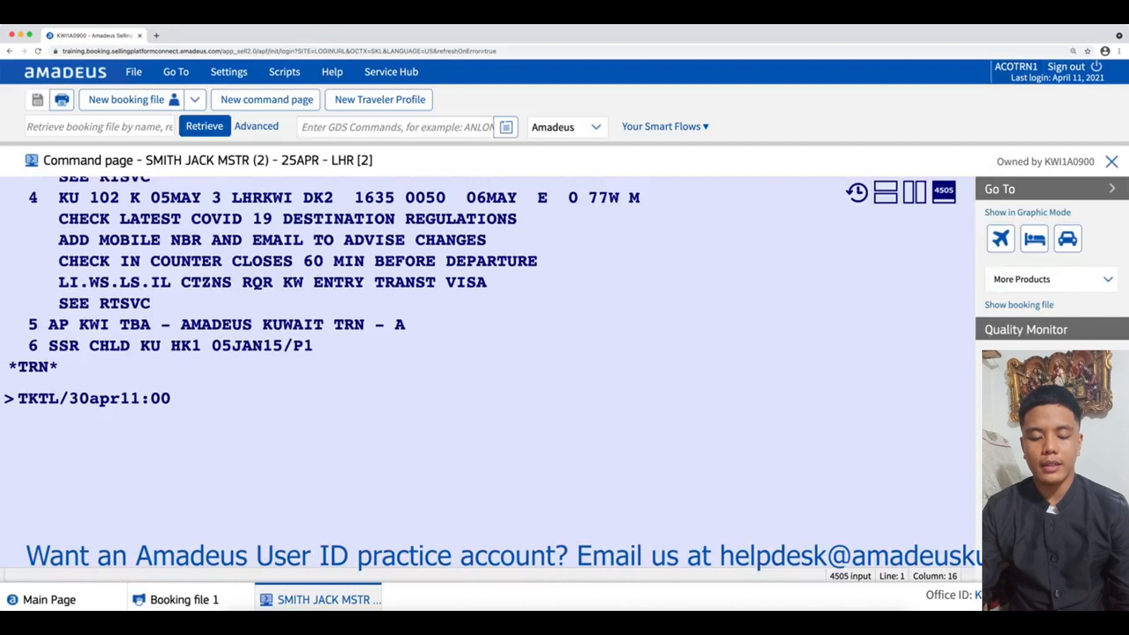
- Rewrite the pending TKTL/30apr11:00 ticketing entry as TKXL/30apr11:00, leaving it unsent
{"action": "key", "text": "BackSpace"}
{"action": "key", "text": "BackSpace"}
{"action": "key", "text": "BackSpace"}
{"action": "key", "text": "BackSpace"}
{"action": "key", "text": "BackSpace"}
{"action": "key", "text": "BackSpace"}
{"action": "key", "text": "BackSpace"}
{"action": "key", "text": "BackSpace"}
{"action": "key", "text": "BackSpace"}
{"action": "key", "text": "BackSpace"}
{"action": "key", "text": "BackSpace"}
{"action": "key", "text": "BackSpace"}
{"action": "key", "text": "BackSpace"}
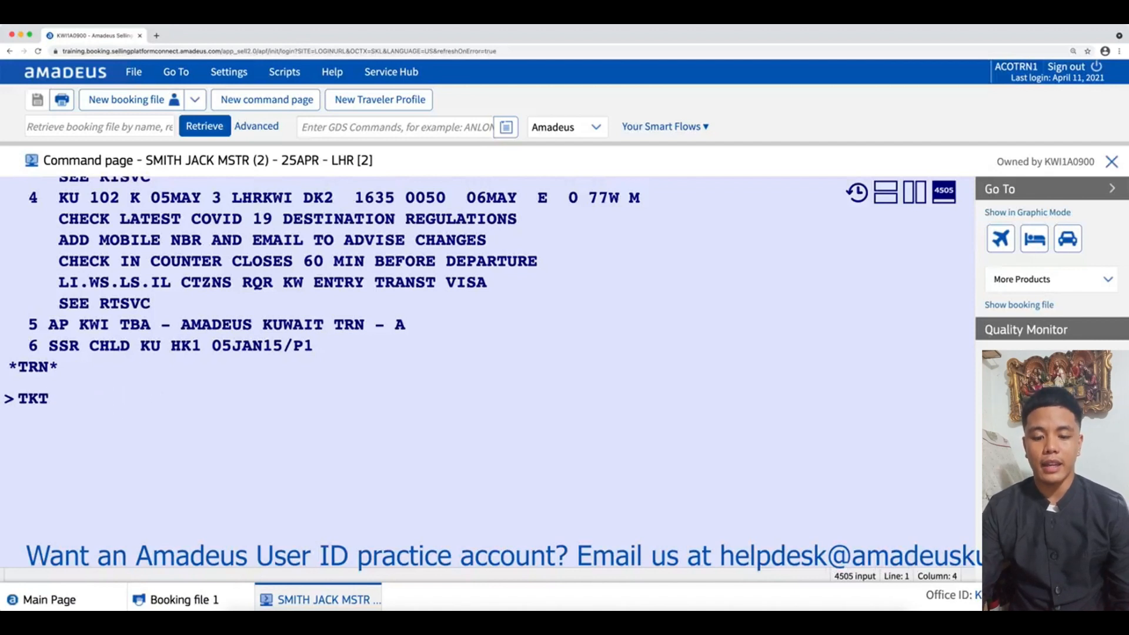
{"action": "type", "text": "C"}
{"action": "key", "text": "BackSpace"}
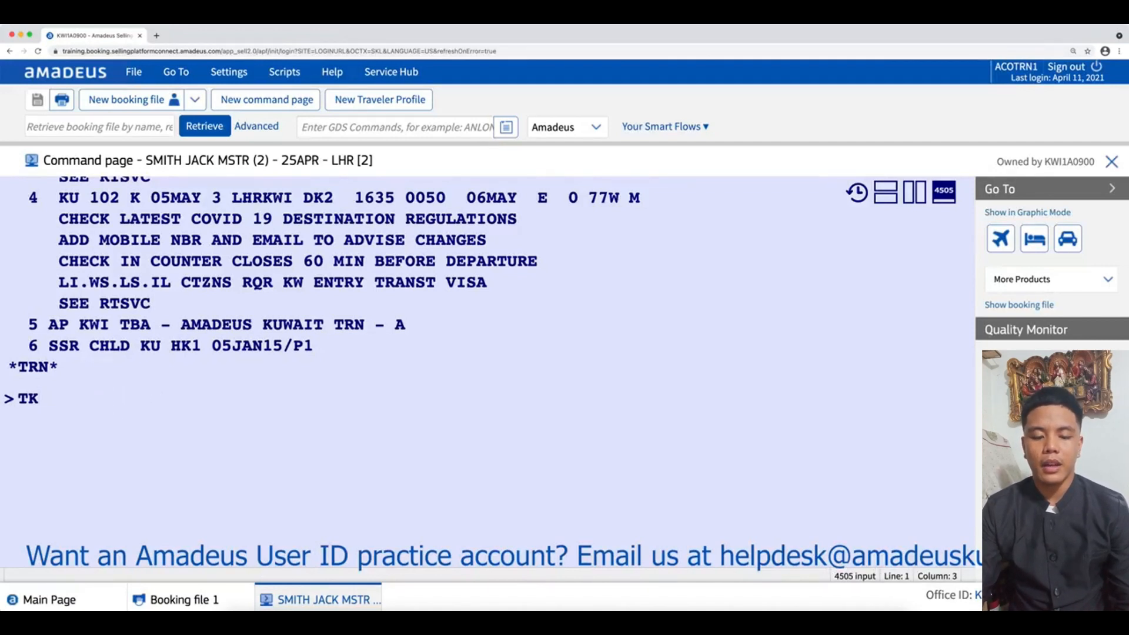
{"action": "type", "text": "XL"}
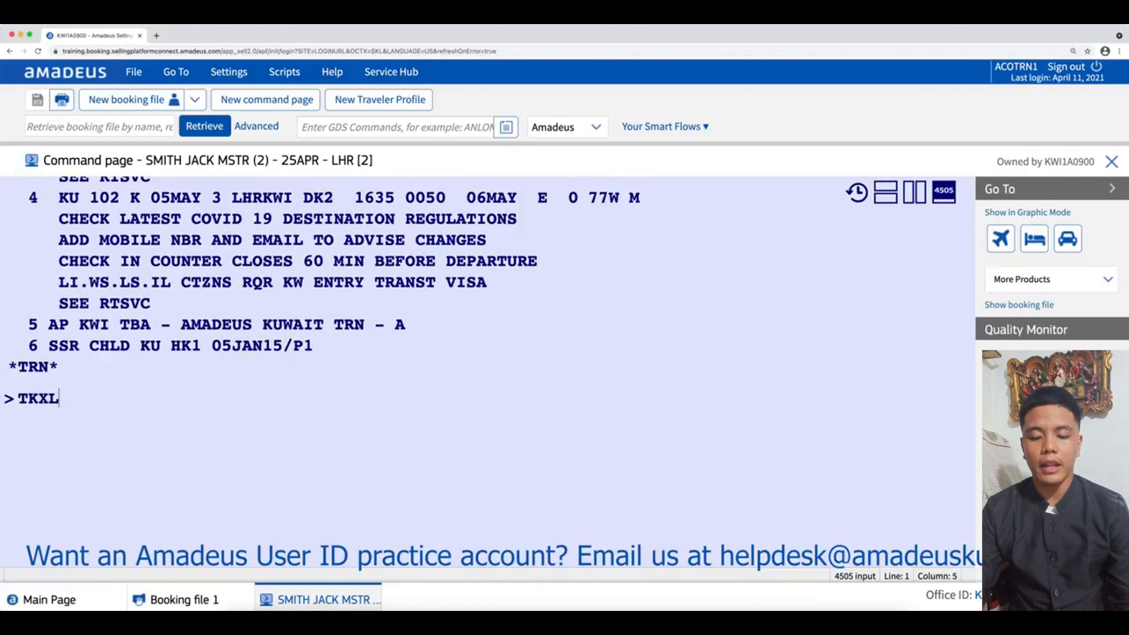
{"action": "type", "text": "/30"}
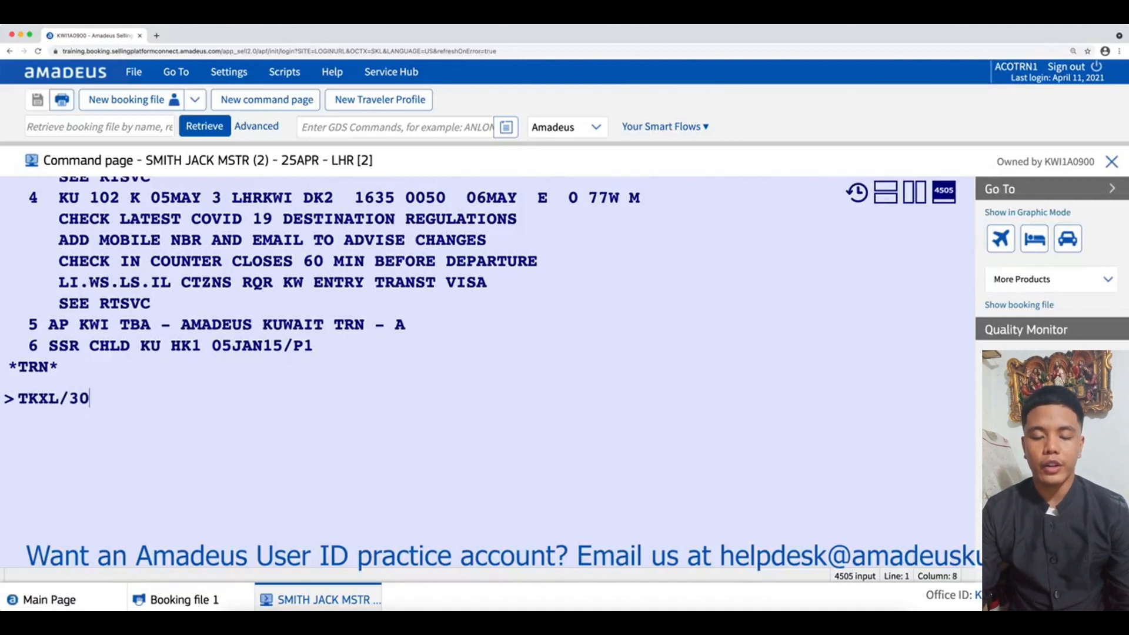
{"action": "type", "text": "apr"}
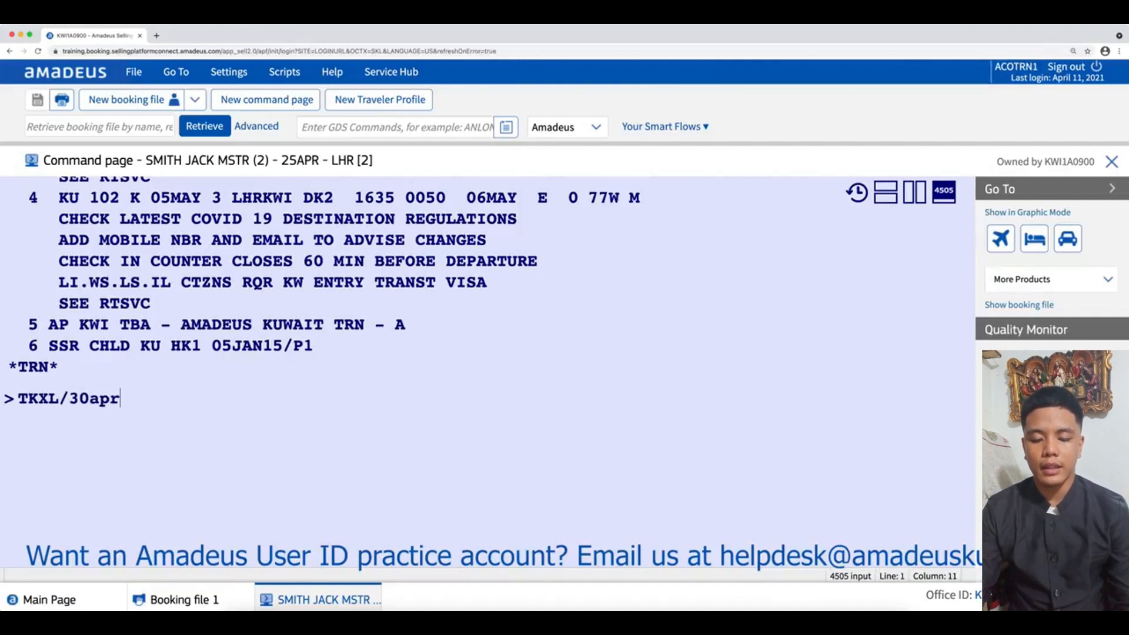
{"action": "type", "text": "11:00"}
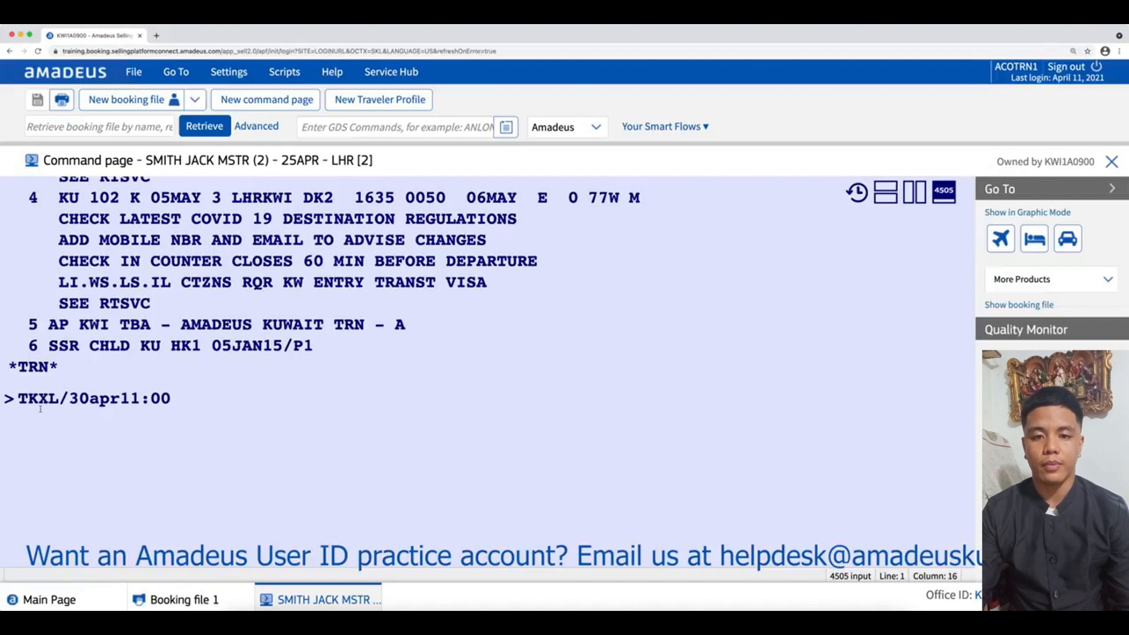
- Replace the unsent TKXL entry with TKok and submit it to add the ticketing element to the booking
{"action": "key", "text": "BackSpace"}
{"action": "key", "text": "BackSpace"}
{"action": "key", "text": "BackSpace"}
{"action": "key", "text": "BackSpace"}
{"action": "key", "text": "BackSpace"}
{"action": "key", "text": "BackSpace"}
{"action": "key", "text": "BackSpace"}
{"action": "key", "text": "BackSpace"}
{"action": "key", "text": "BackSpace"}
{"action": "key", "text": "BackSpace"}
{"action": "key", "text": "BackSpace"}
{"action": "key", "text": "BackSpace"}
{"action": "key", "text": "BackSpace"}
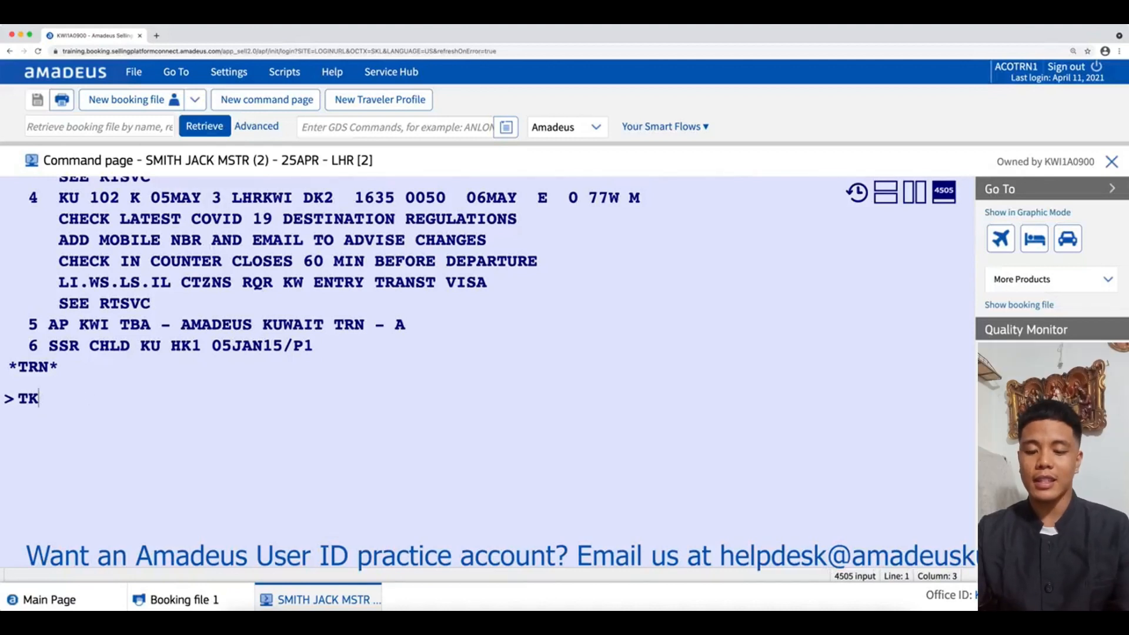
{"action": "type", "text": "ok"}
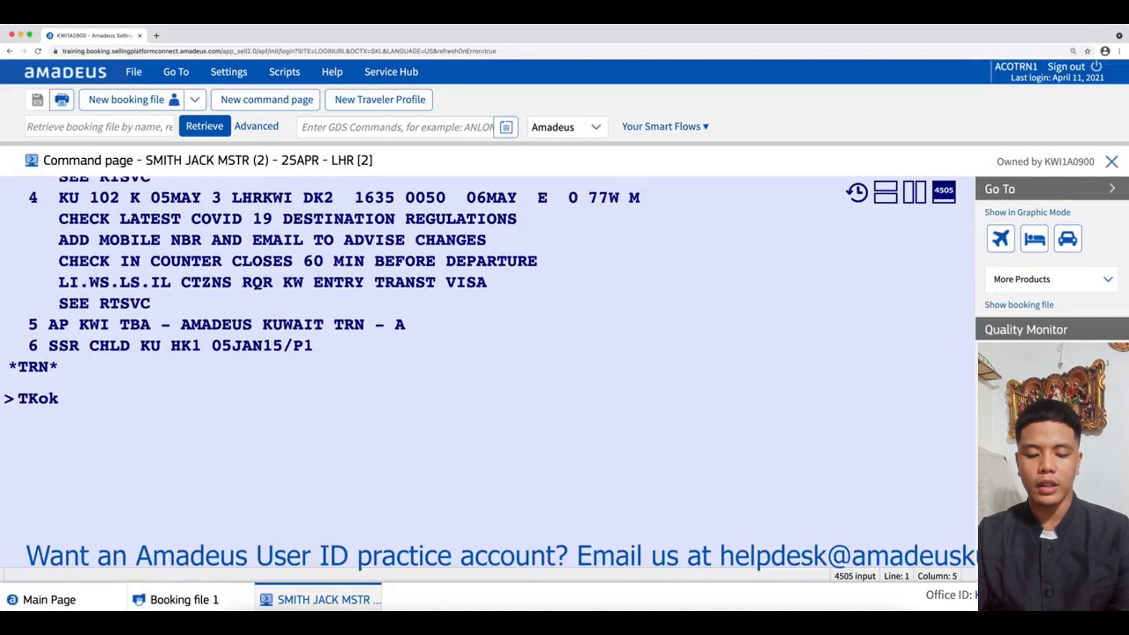
{"action": "key", "text": "Return"}
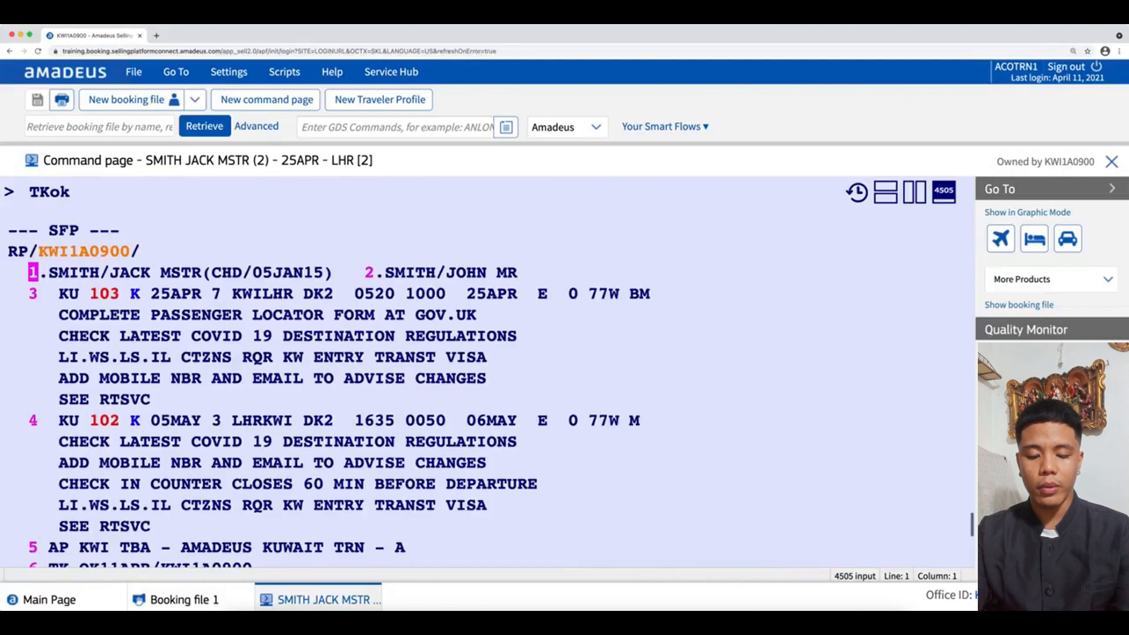
- Save and redisplay the booking by submitting the ER entry twice, and highlight the record locator in the header
{"action": "scroll", "coordinate": [241, 440], "scroll_direction": "up", "scroll_amount": 1}
{"action": "scroll", "coordinate": [206, 453], "scroll_direction": "down", "scroll_amount": 5}
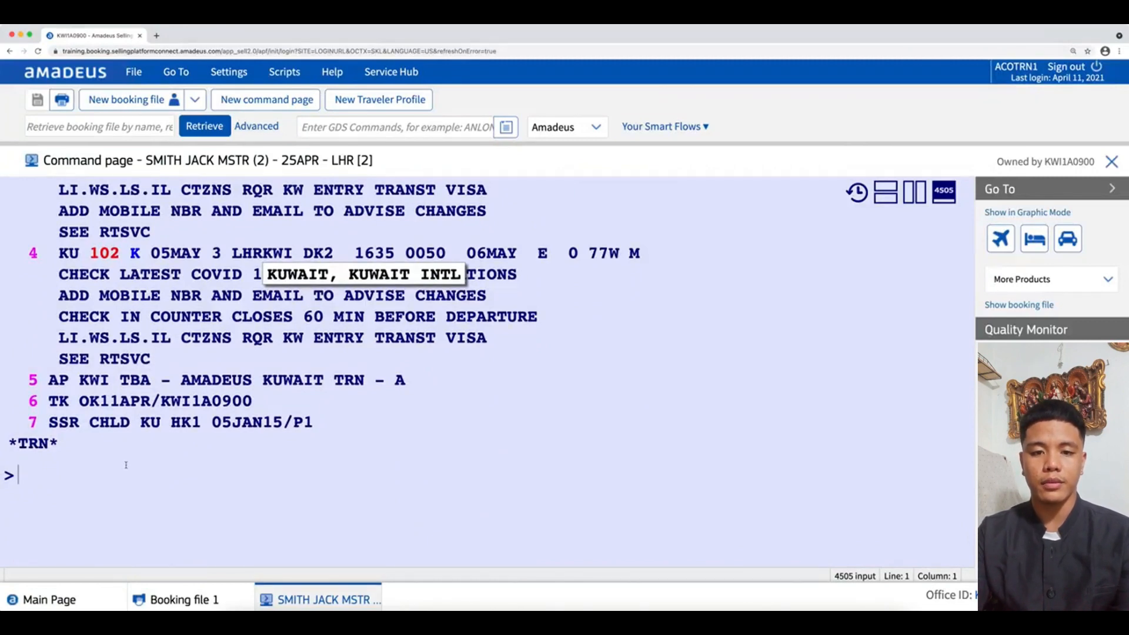
{"action": "scroll", "coordinate": [126, 465], "scroll_direction": "up", "scroll_amount": 3}
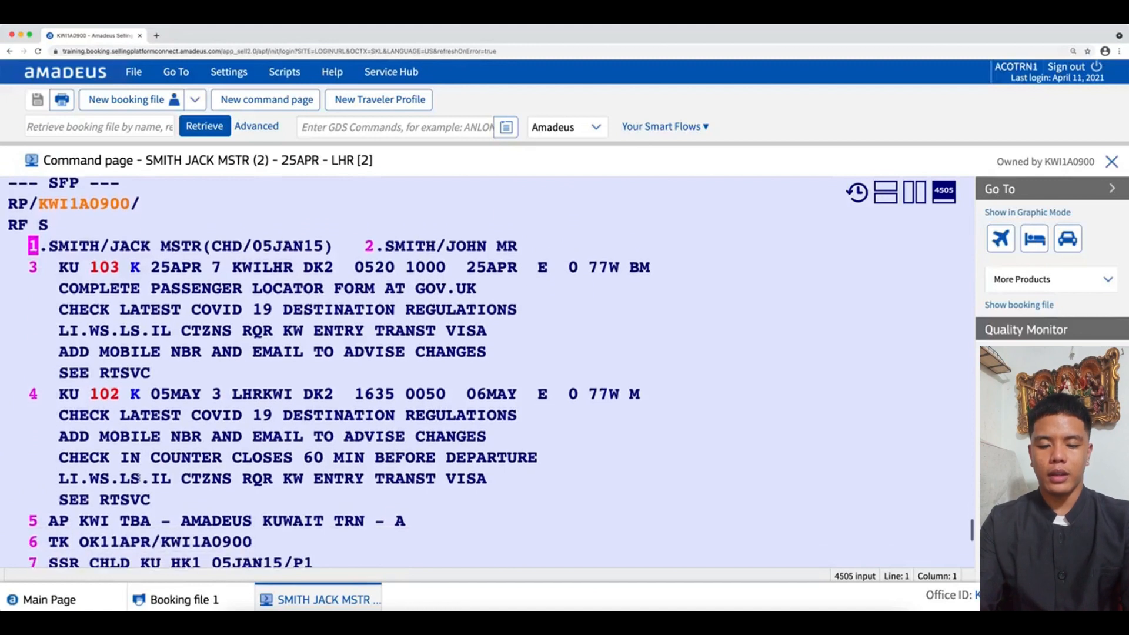
{"action": "scroll", "coordinate": [141, 479], "scroll_direction": "down", "scroll_amount": 1}
{"action": "scroll", "coordinate": [141, 479], "scroll_direction": "down", "scroll_amount": 4}
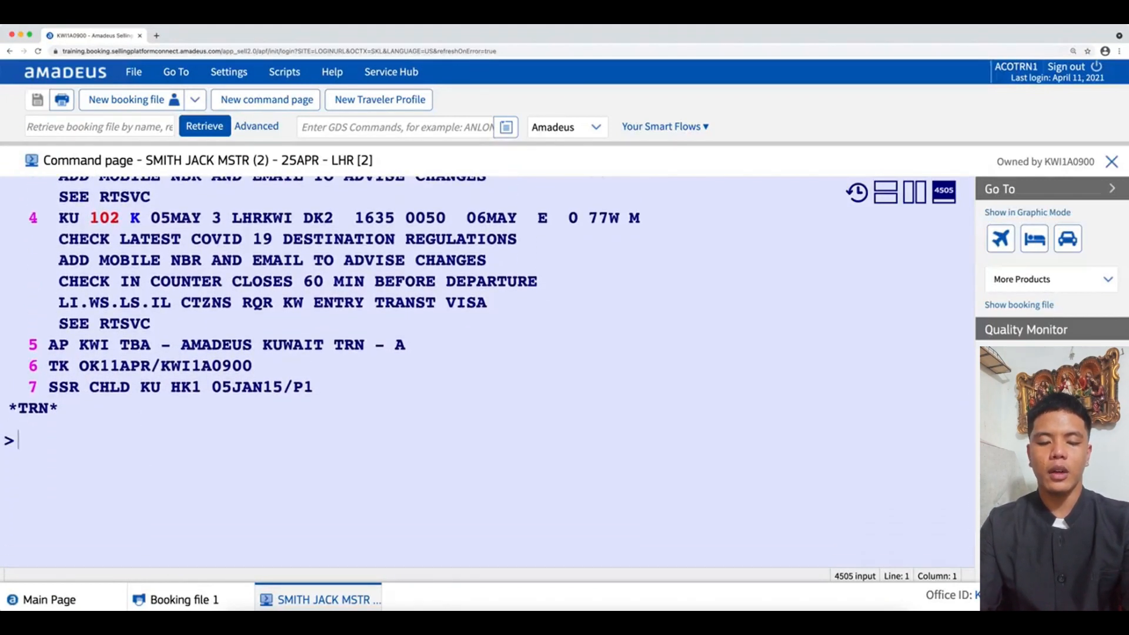
{"action": "type", "text": "ER"}
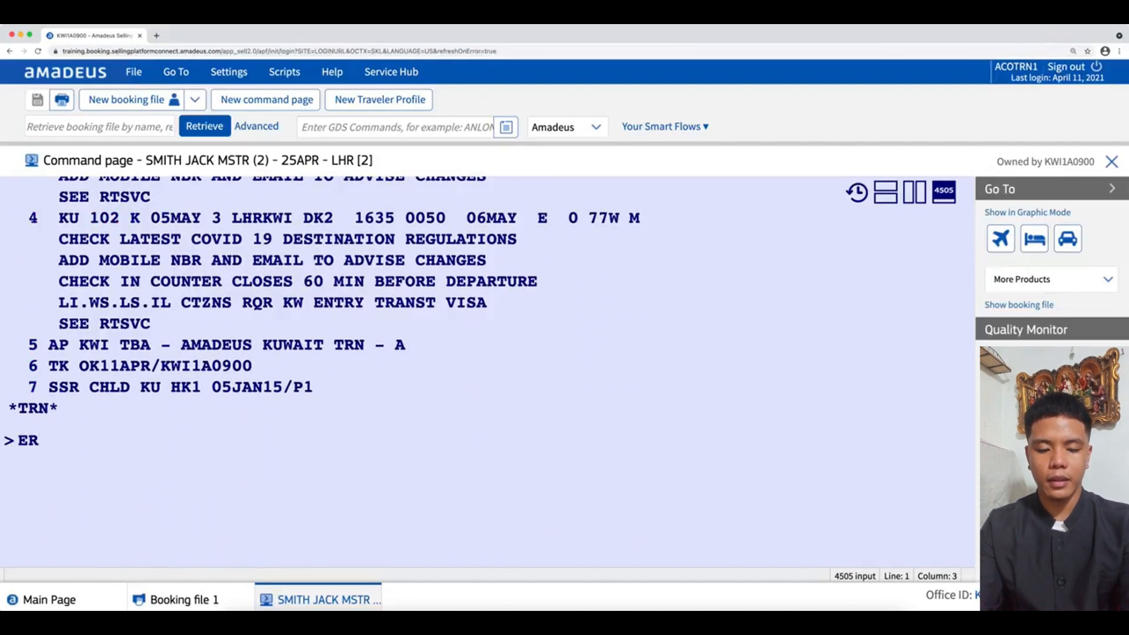
{"action": "key", "text": "Return"}
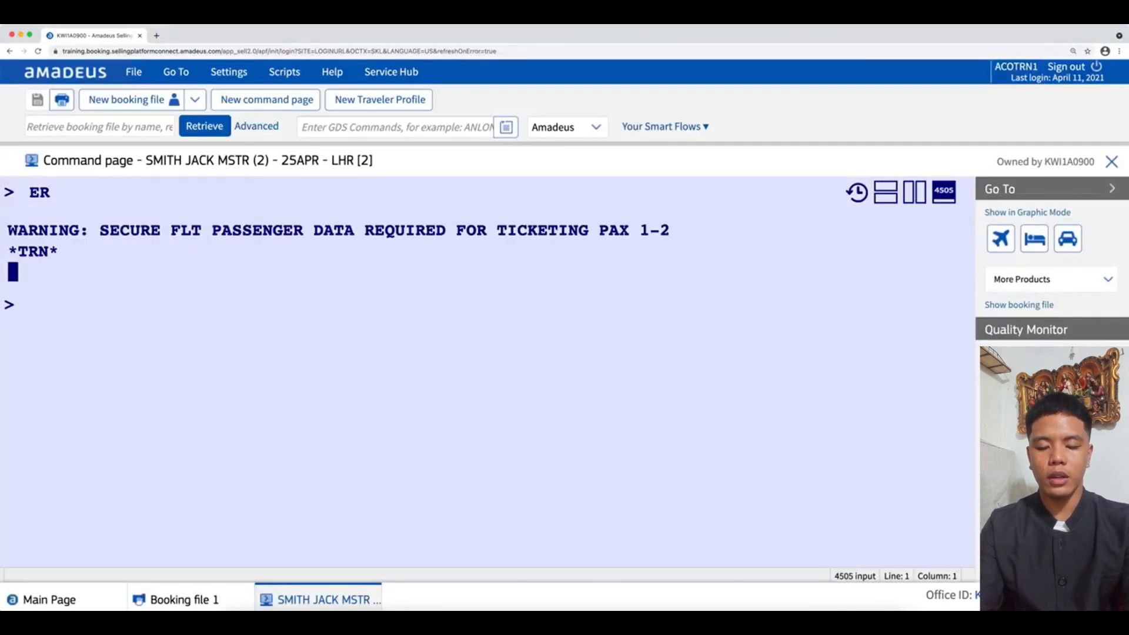
{"action": "type", "text": "er"}
{"action": "key", "text": "Return"}
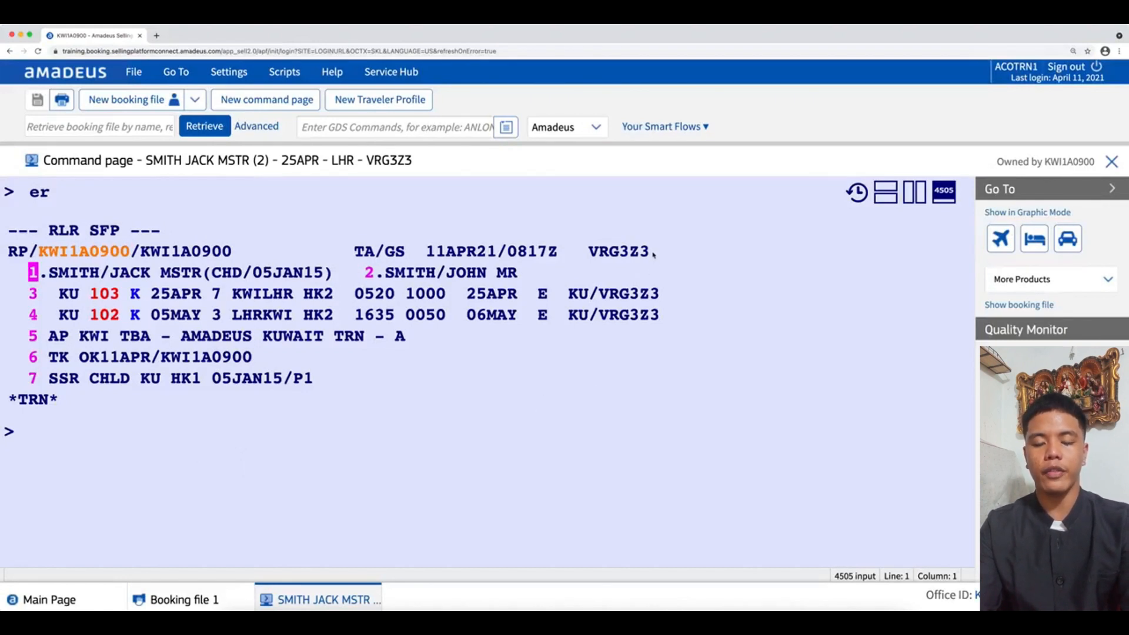
{"action": "left_click_drag", "start_coordinate": [654, 254], "coordinate": [587, 253]}
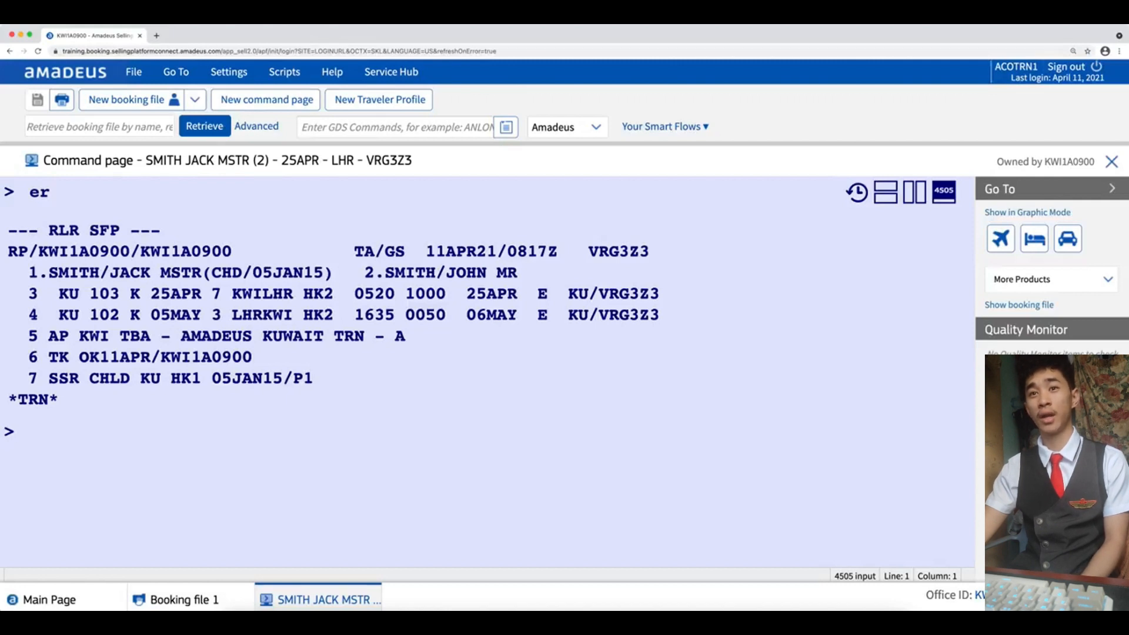
- Rebook both flight segments, KU 103 and KU 102, in class M with the entry SBm and check the class on each
{"action": "type", "text": "XE"}
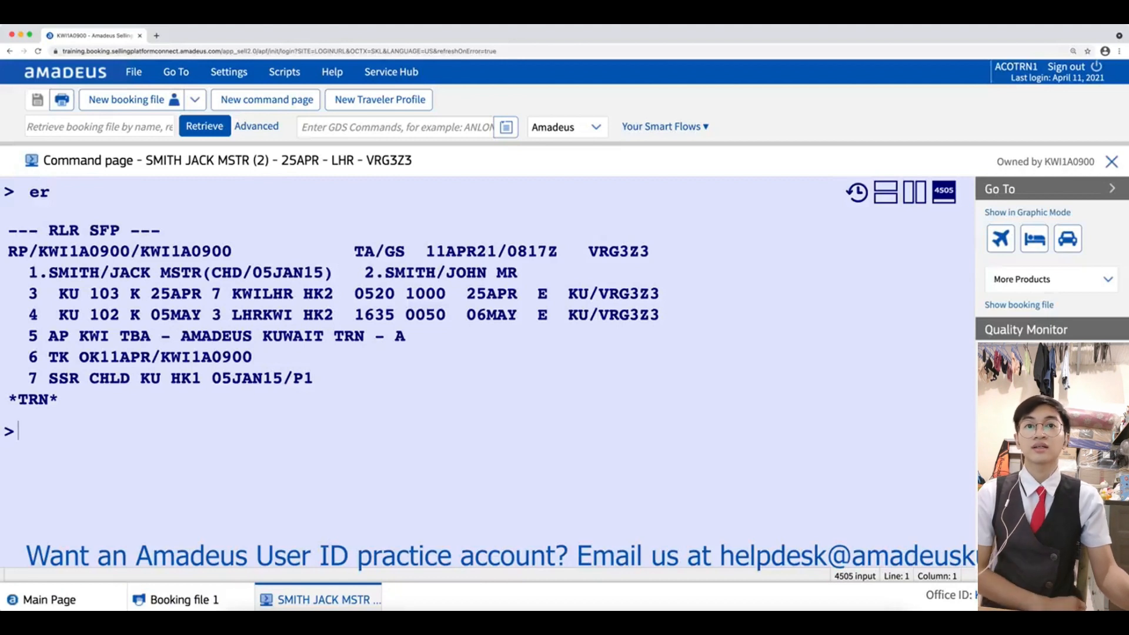
{"action": "type", "text": "SB"}
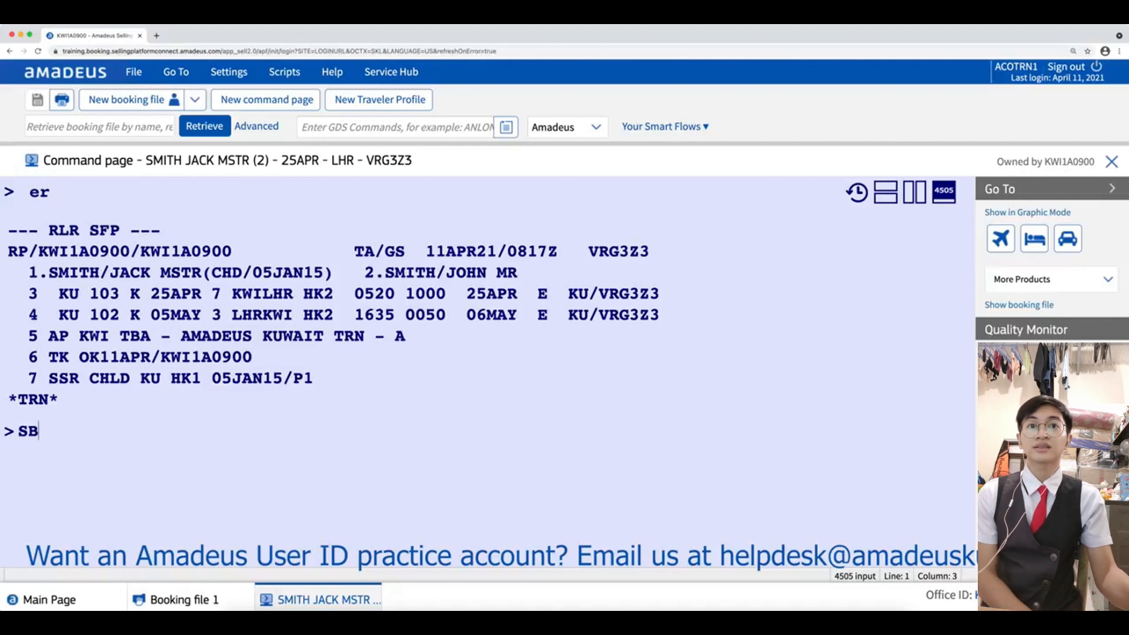
{"action": "type", "text": "m"}
{"action": "key", "text": "Return"}
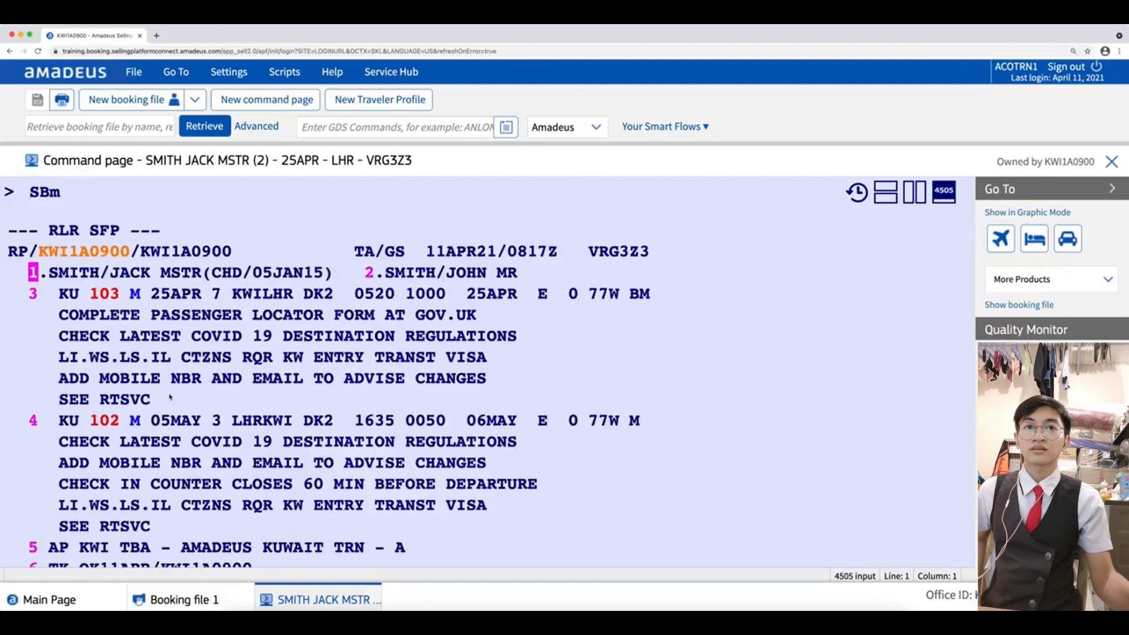
{"action": "scroll", "coordinate": [157, 351], "scroll_direction": "down", "scroll_amount": 2}
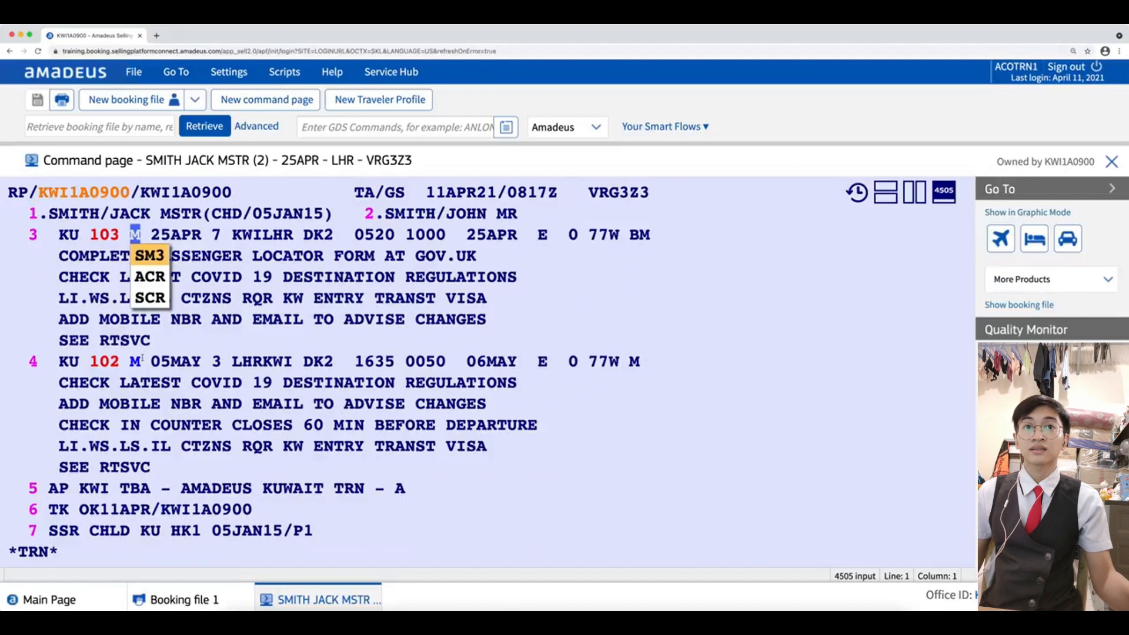
{"action": "mouse_move", "coordinate": [134, 361]}
{"action": "scroll", "coordinate": [163, 422], "scroll_direction": "up", "scroll_amount": 2}
{"action": "scroll", "coordinate": [162, 422], "scroll_direction": "down", "scroll_amount": 3}
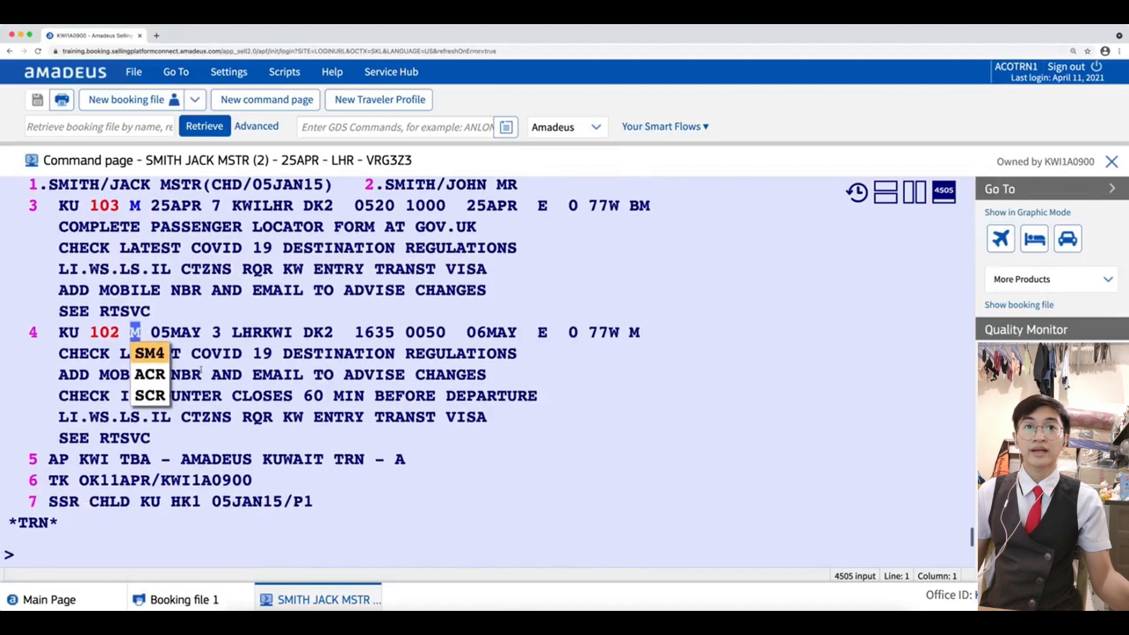
{"action": "scroll", "coordinate": [162, 421], "scroll_direction": "up", "scroll_amount": 1}
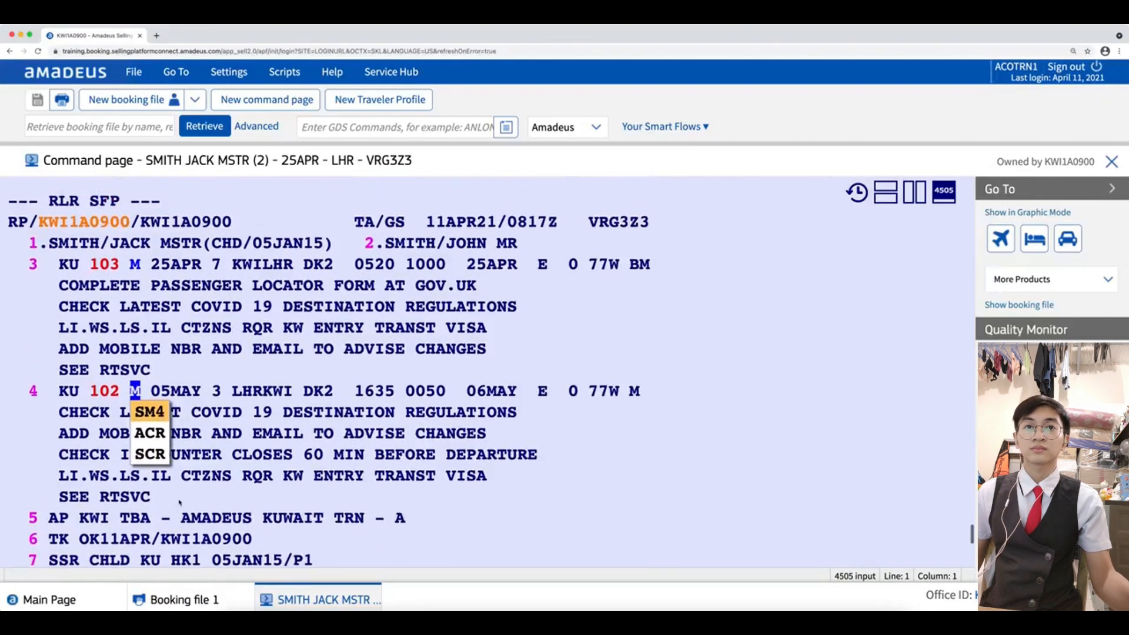
- Review the rebooked itinerary, checking the names, both flight segments and the contact, ticketing and SSR elements
{"action": "scroll", "coordinate": [179, 498], "scroll_direction": "down", "scroll_amount": 3}
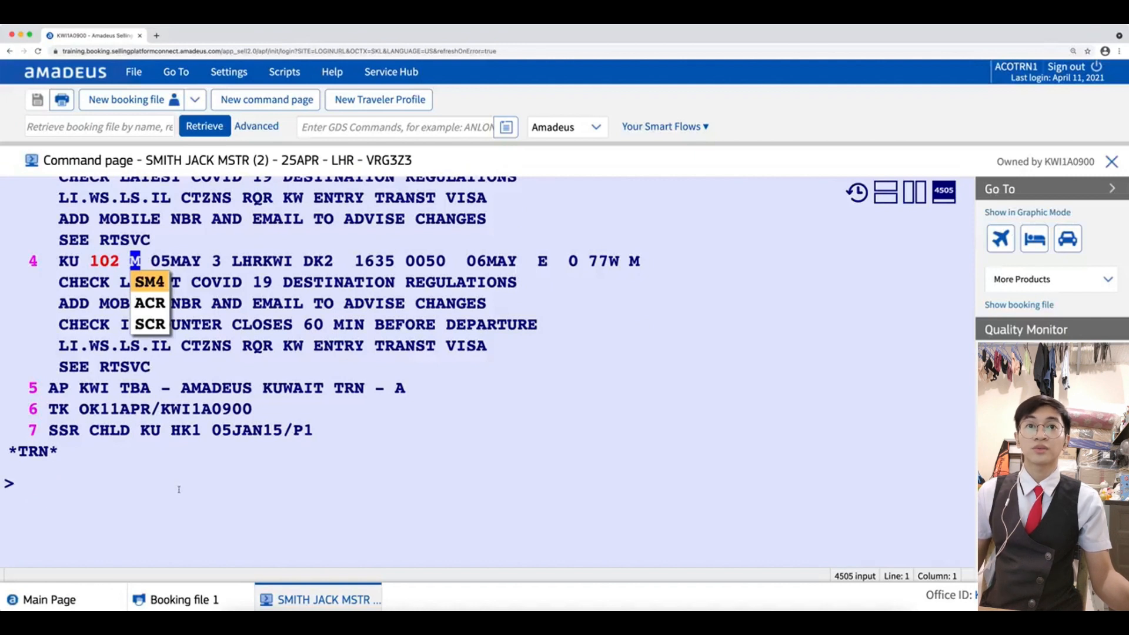
{"action": "scroll", "coordinate": [188, 490], "scroll_direction": "up", "scroll_amount": 1}
{"action": "scroll", "coordinate": [188, 490], "scroll_direction": "down", "scroll_amount": 3}
{"action": "scroll", "coordinate": [187, 490], "scroll_direction": "up", "scroll_amount": 2}
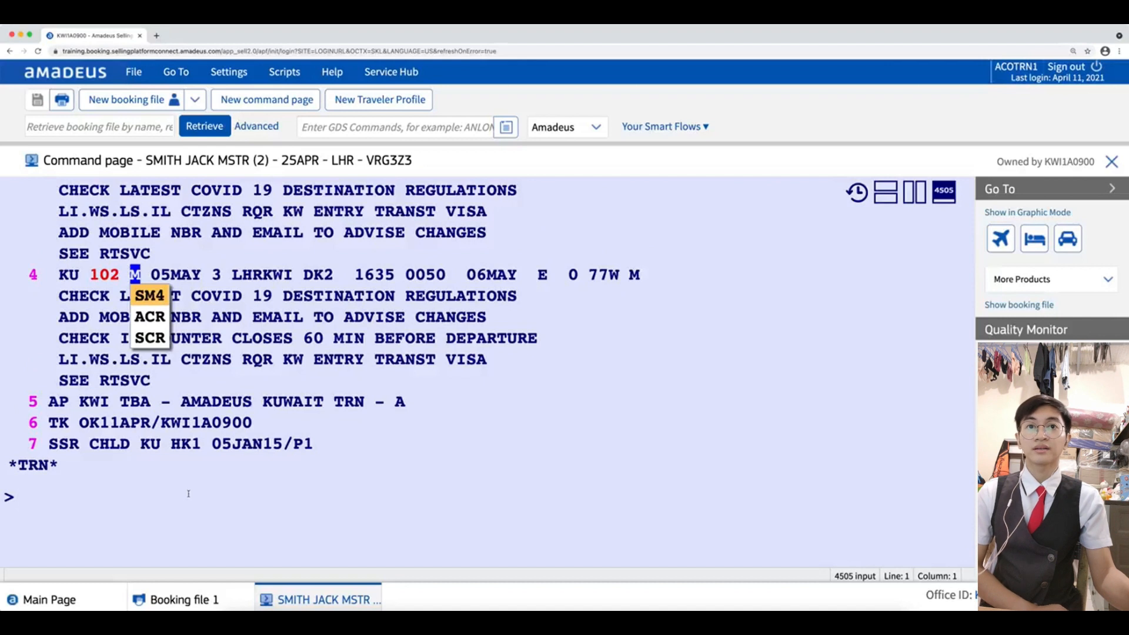
{"action": "scroll", "coordinate": [189, 494], "scroll_direction": "down", "scroll_amount": 1}
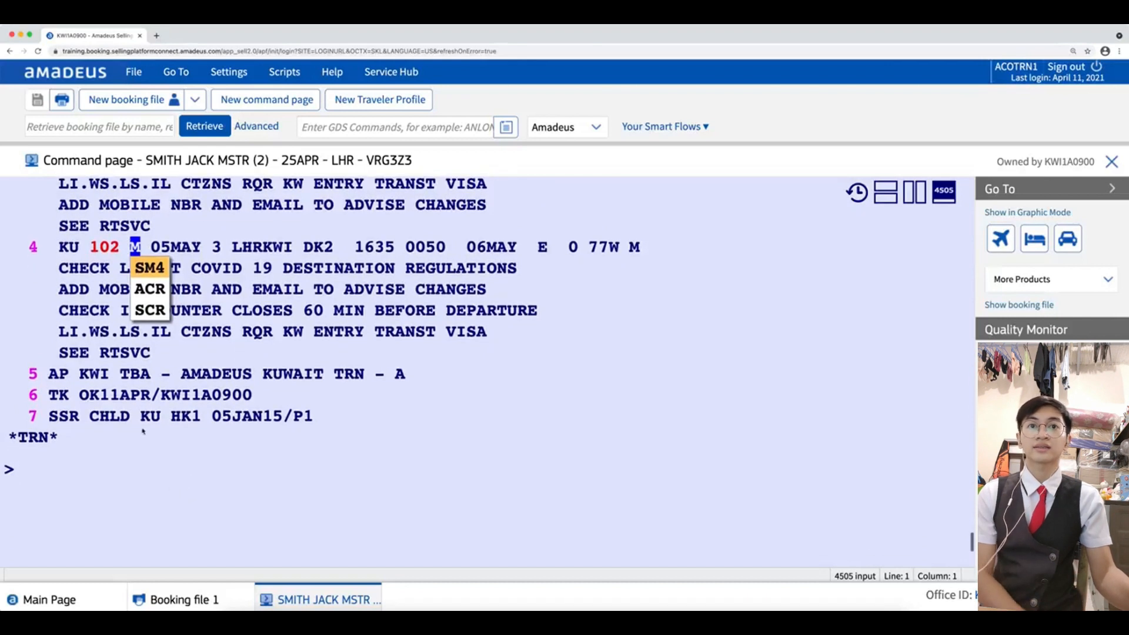
{"action": "scroll", "coordinate": [144, 450], "scroll_direction": "up", "scroll_amount": 6}
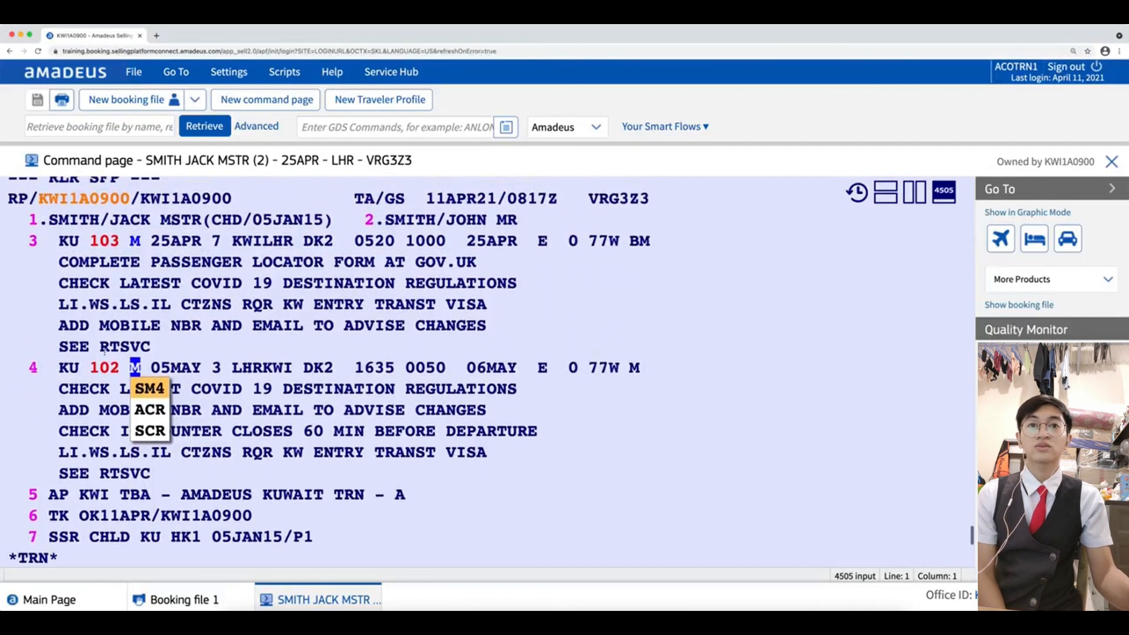
{"action": "scroll", "coordinate": [201, 355], "scroll_direction": "up", "scroll_amount": 1}
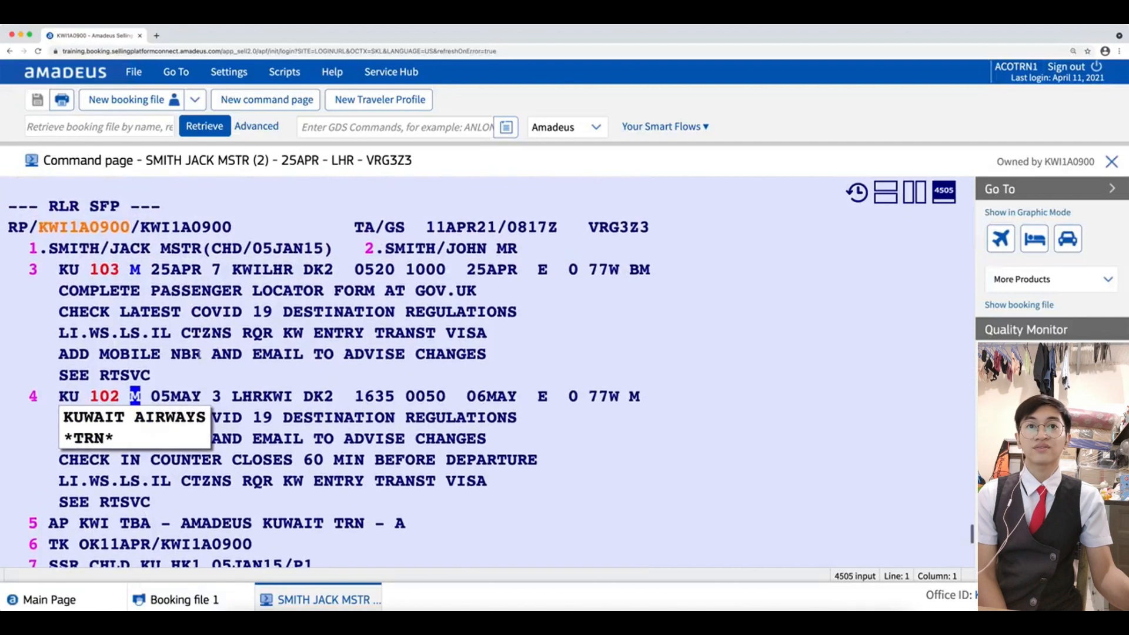
{"action": "scroll", "coordinate": [200, 356], "scroll_direction": "down", "scroll_amount": 2}
{"action": "scroll", "coordinate": [200, 356], "scroll_direction": "down", "scroll_amount": 1}
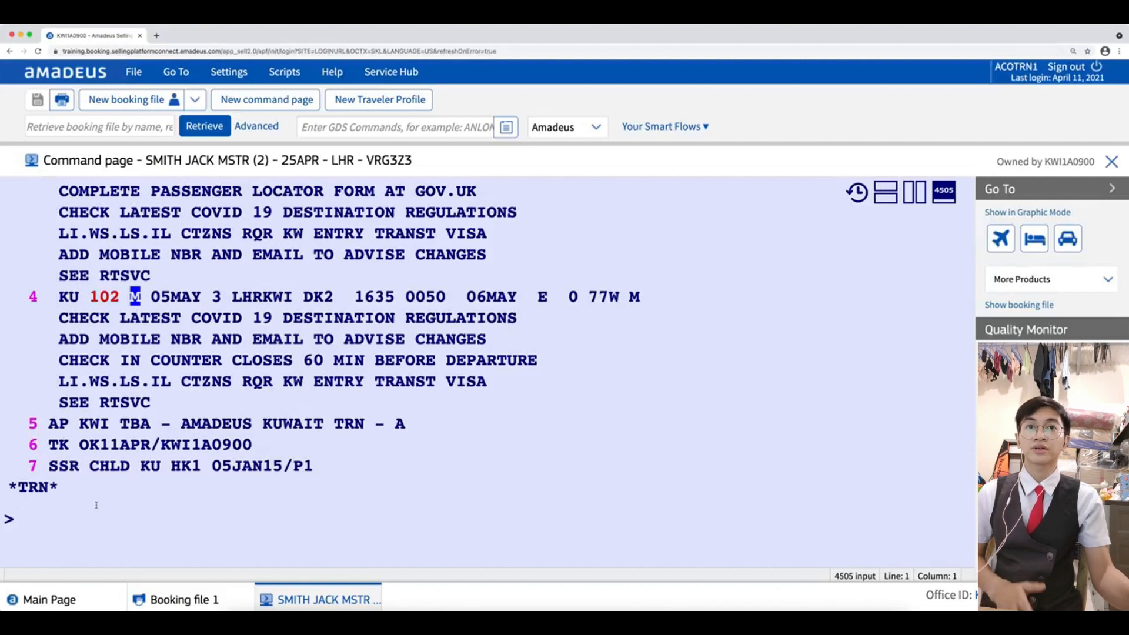
- Rebook only segment 3, flight KU 103, in class K with the entry sbk3 and check the class on both segments
{"action": "type", "text": "sb"}
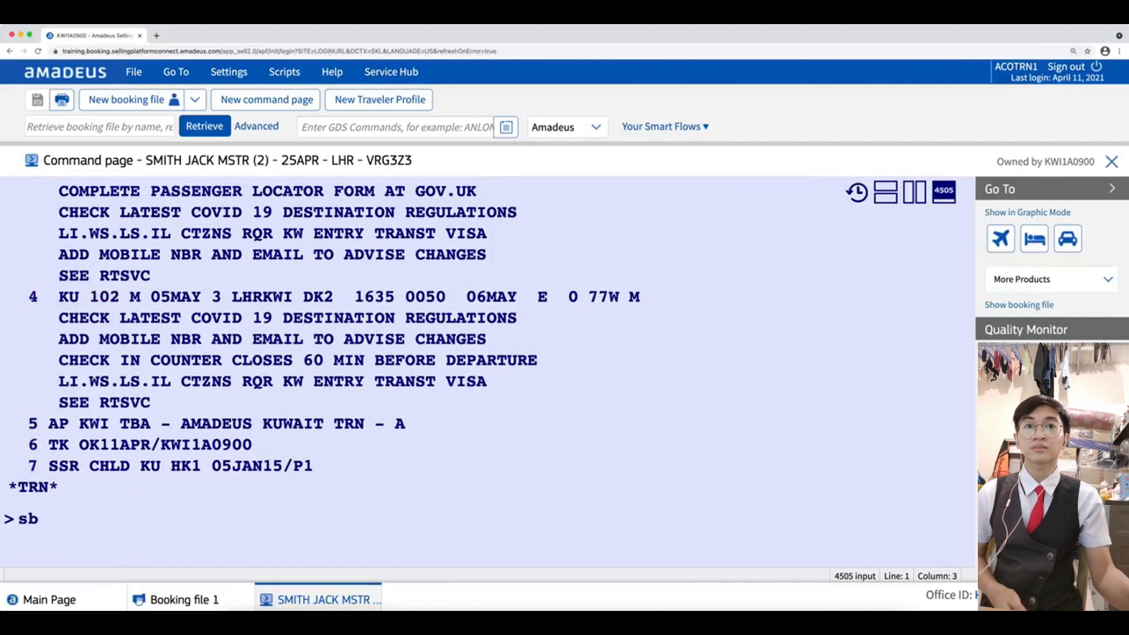
{"action": "type", "text": "k3"}
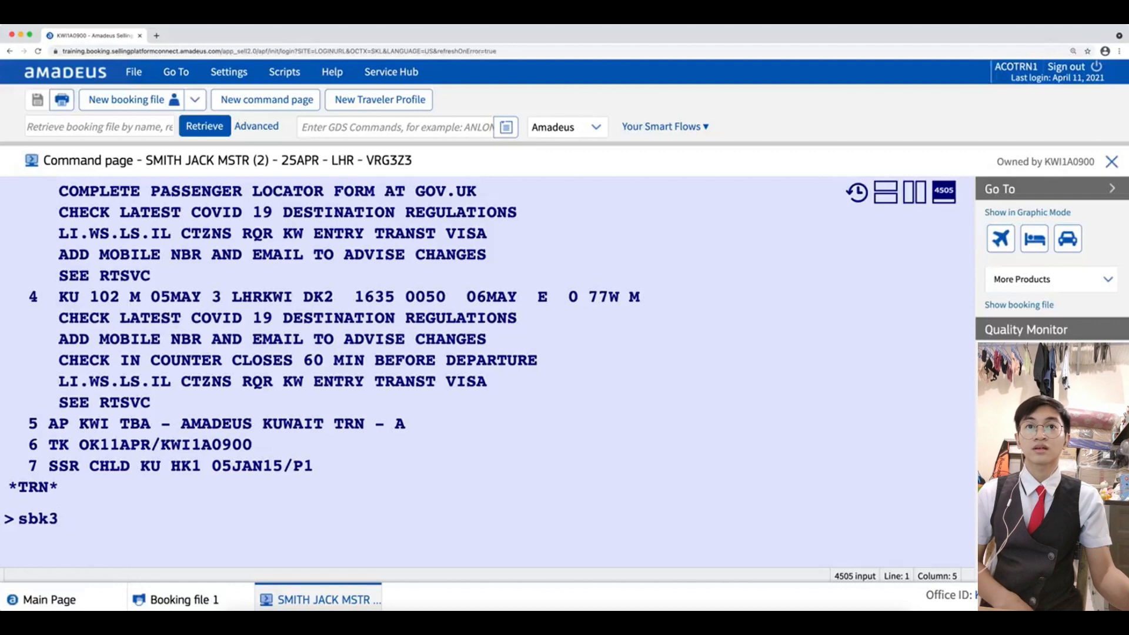
{"action": "key", "text": "Return"}
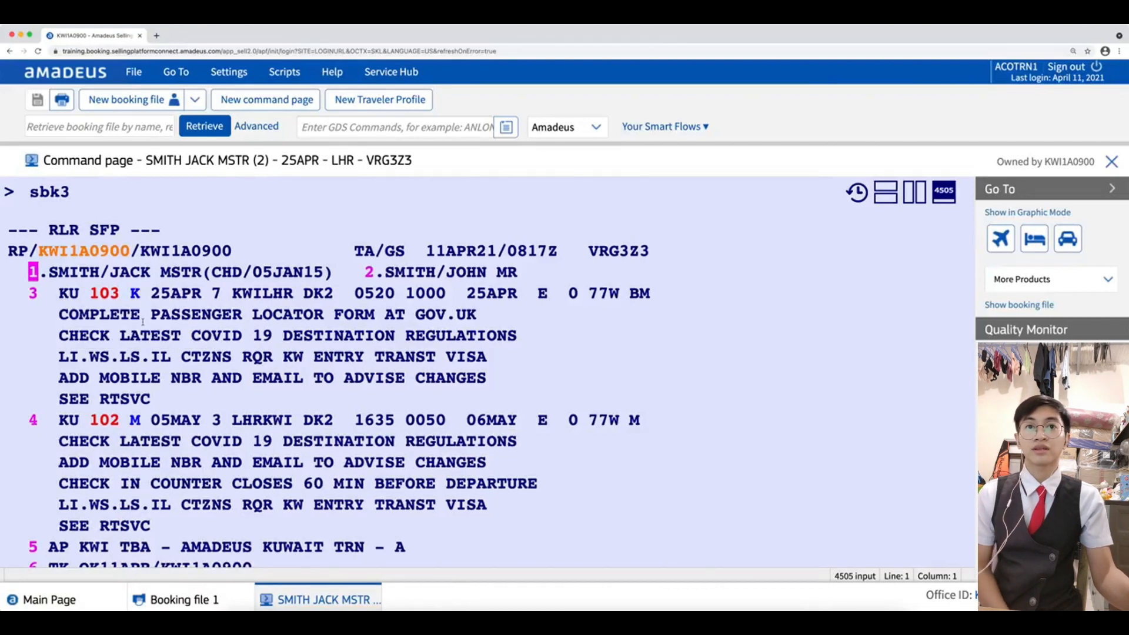
{"action": "mouse_move", "coordinate": [107, 295]}
{"action": "scroll", "coordinate": [144, 417], "scroll_direction": "up", "scroll_amount": 1}
{"action": "scroll", "coordinate": [144, 417], "scroll_direction": "up", "scroll_amount": 3}
{"action": "scroll", "coordinate": [49, 405], "scroll_direction": "down", "scroll_amount": 6}
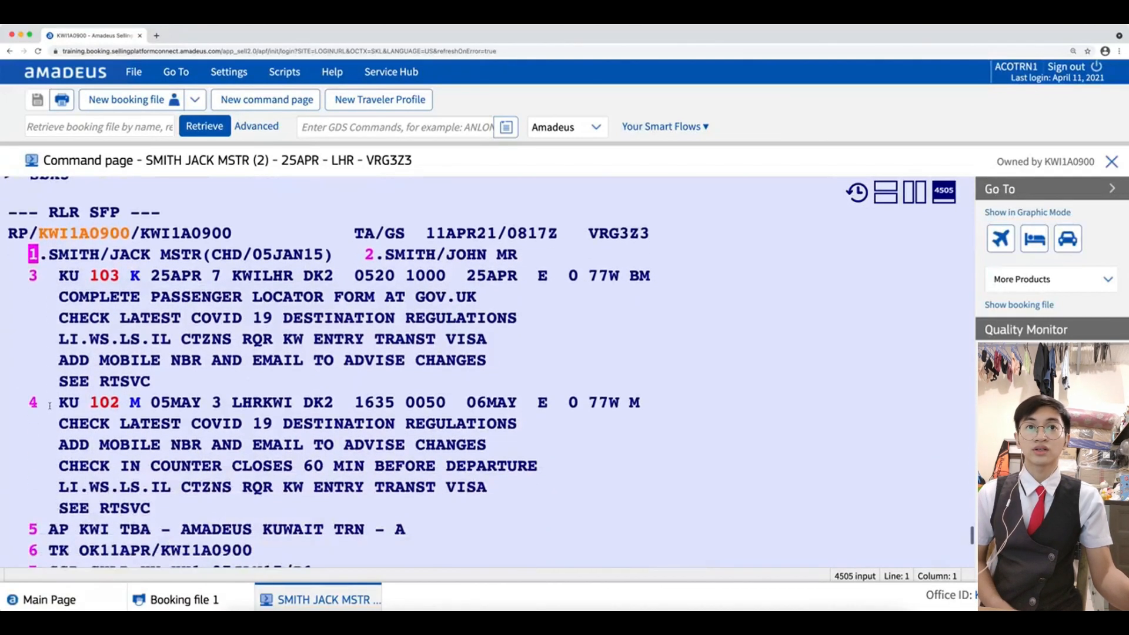
- Try to rebook segment 3, flight KU 103, to 26 April with the entry SB26apr3
{"action": "scroll", "coordinate": [49, 406], "scroll_direction": "down", "scroll_amount": 1}
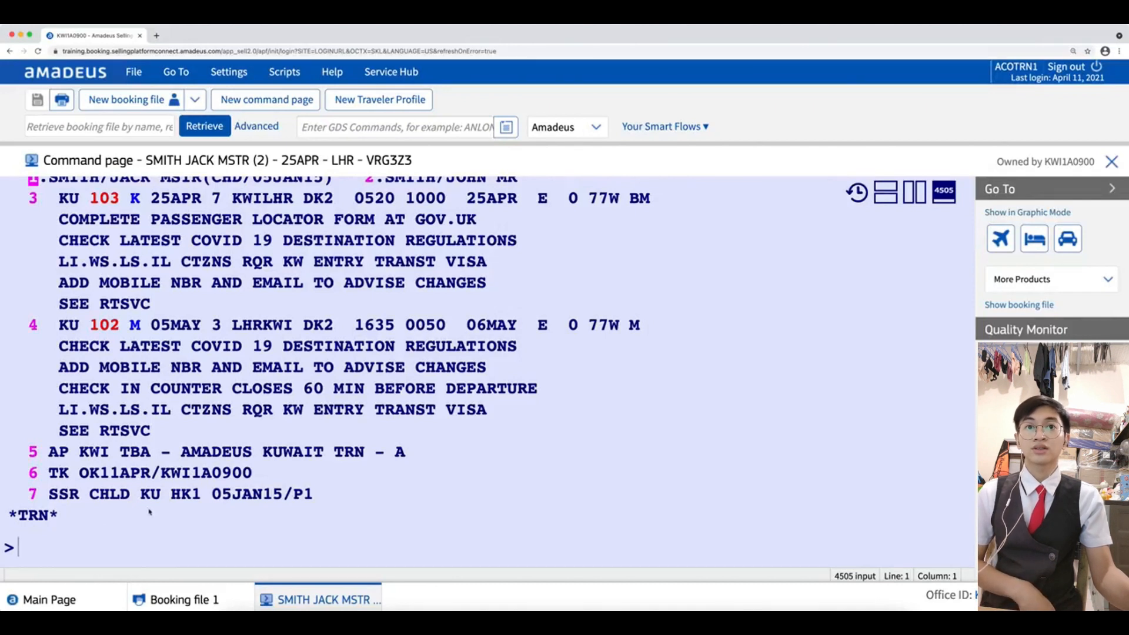
{"action": "scroll", "coordinate": [149, 510], "scroll_direction": "down", "scroll_amount": 3}
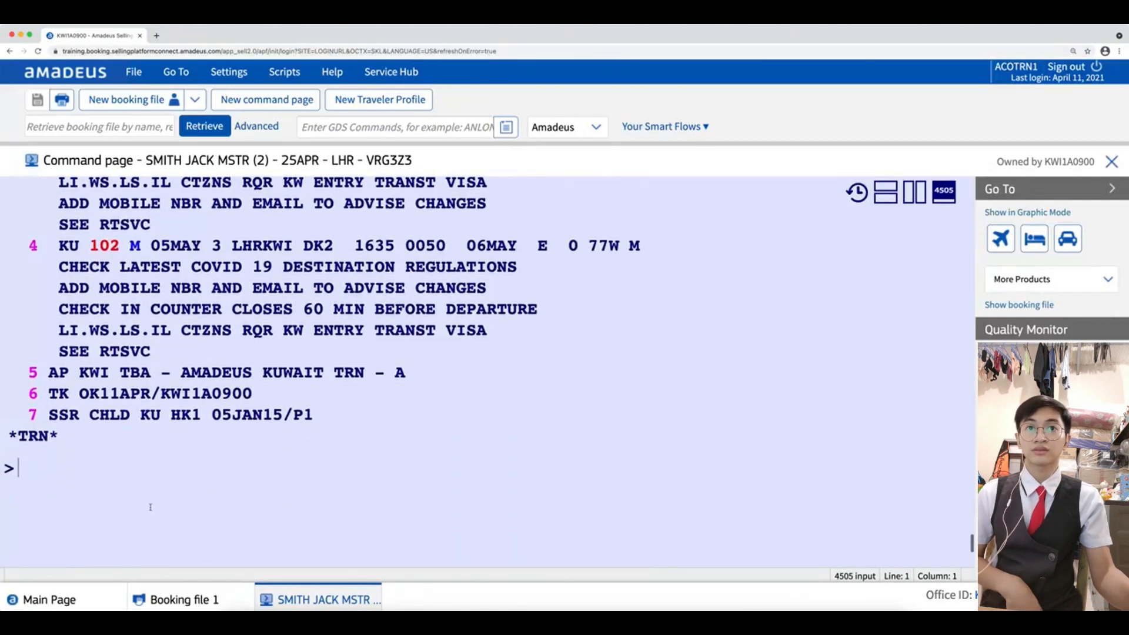
{"action": "type", "text": "SB"}
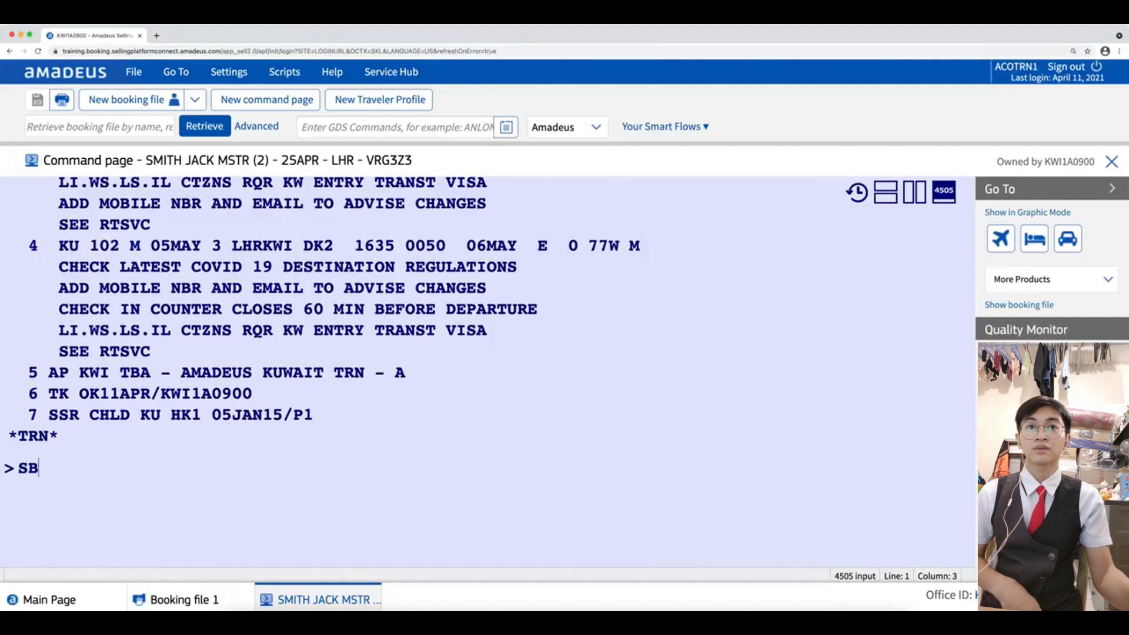
{"action": "scroll", "coordinate": [86, 358], "scroll_direction": "down", "scroll_amount": 1}
{"action": "scroll", "coordinate": [86, 358], "scroll_direction": "up", "scroll_amount": 4}
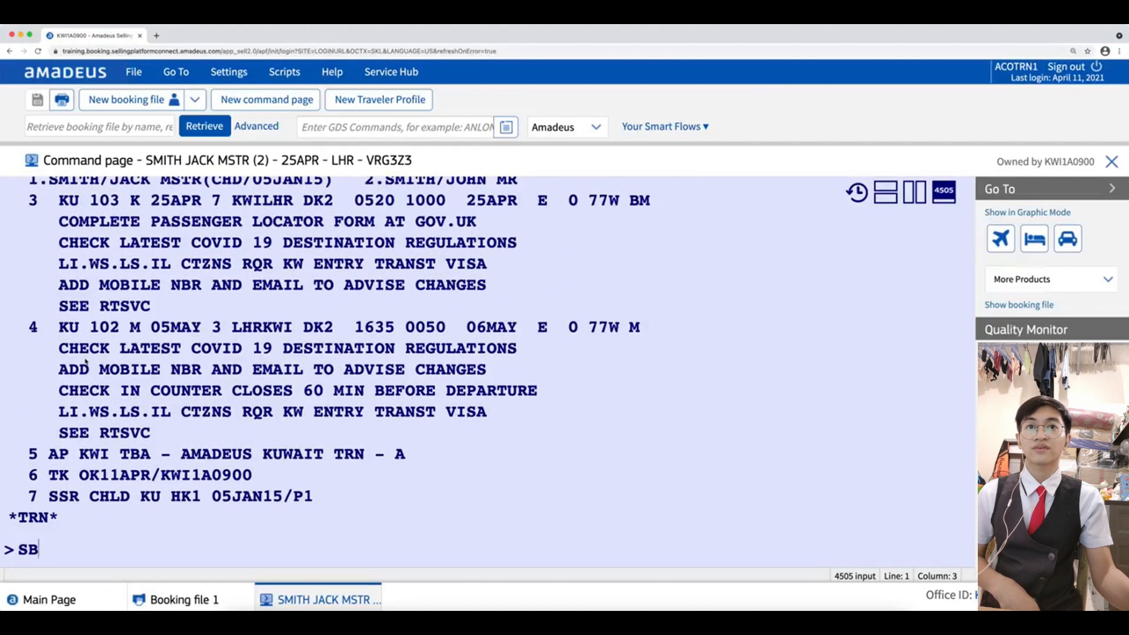
{"action": "scroll", "coordinate": [85, 356], "scroll_direction": "down", "scroll_amount": 2}
{"action": "scroll", "coordinate": [85, 356], "scroll_direction": "down", "scroll_amount": 1}
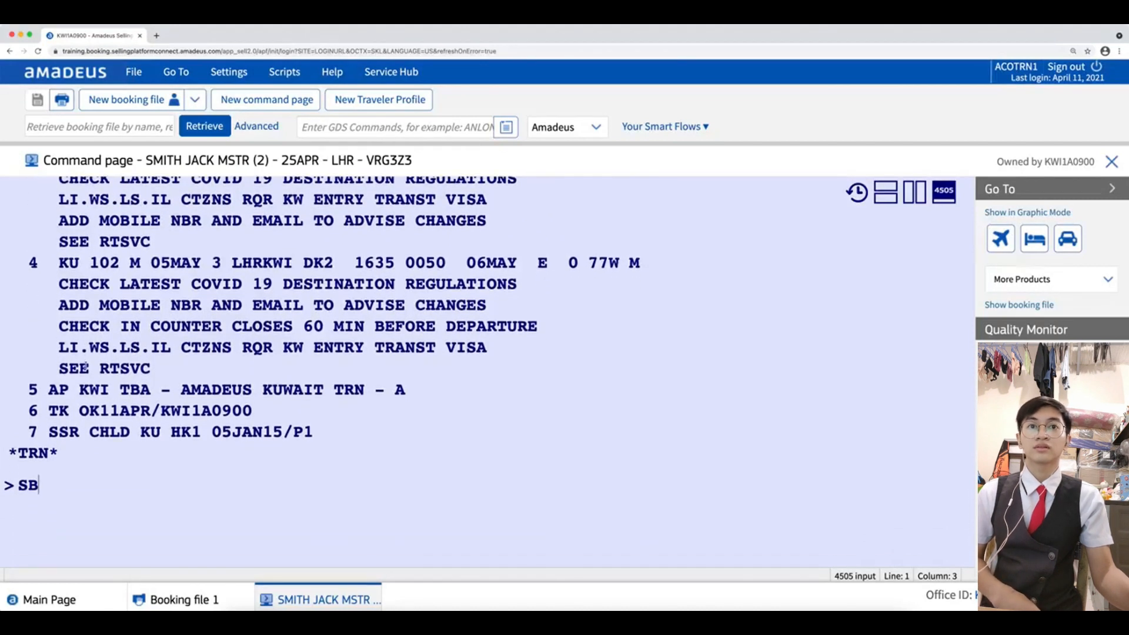
{"action": "type", "text": "26"}
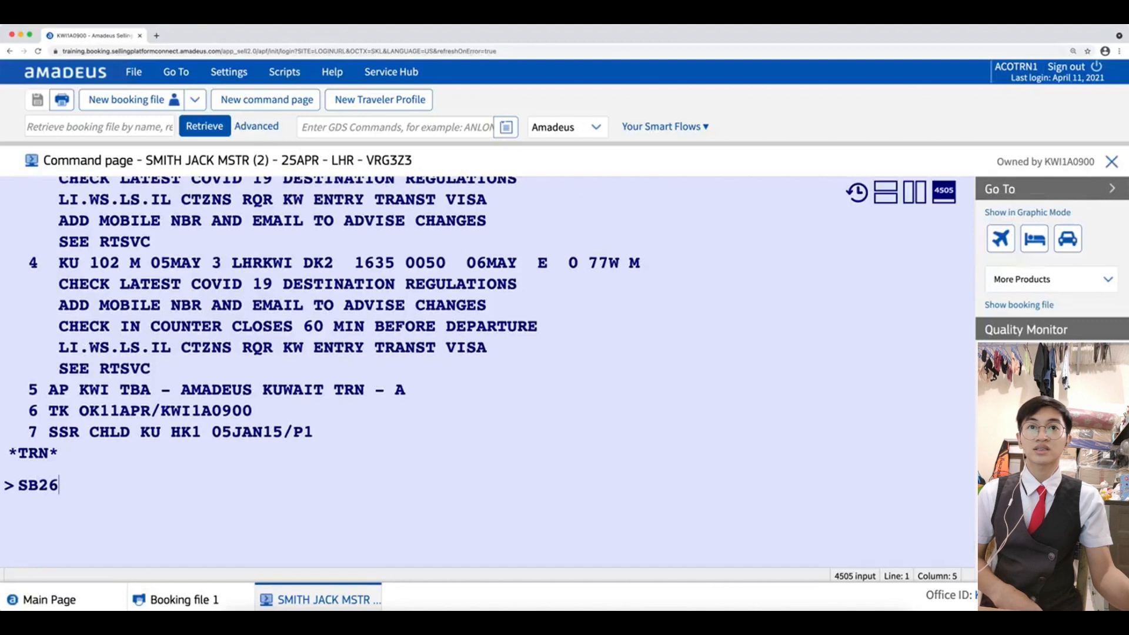
{"action": "type", "text": "apr"}
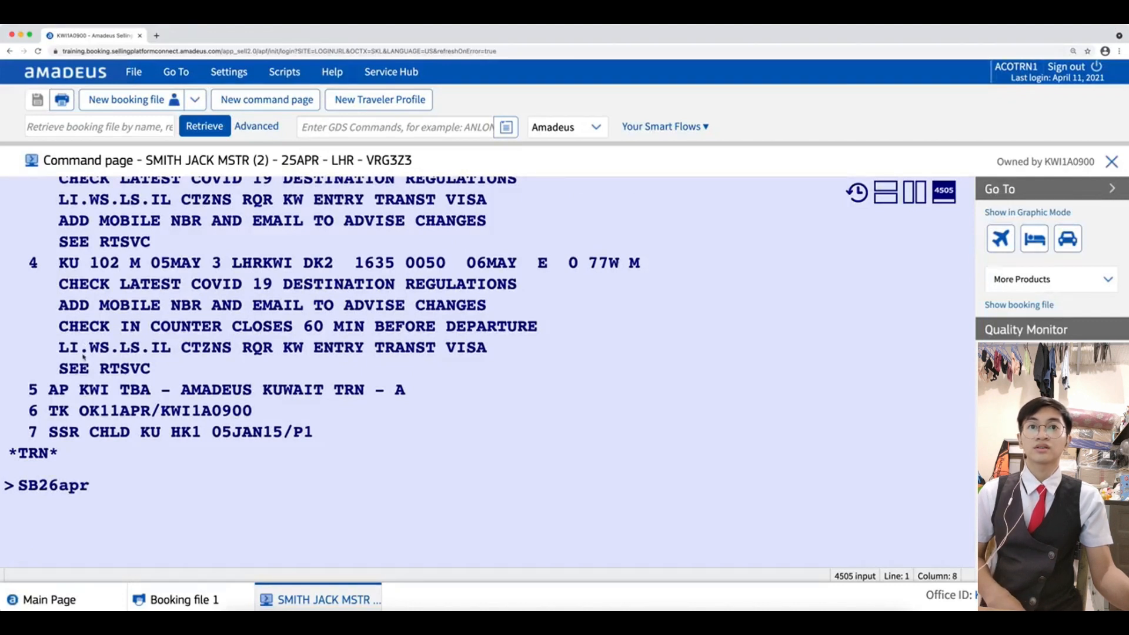
{"action": "scroll", "coordinate": [84, 356], "scroll_direction": "up", "scroll_amount": 1}
{"action": "scroll", "coordinate": [84, 356], "scroll_direction": "down", "scroll_amount": 2}
{"action": "scroll", "coordinate": [84, 358], "scroll_direction": "up", "scroll_amount": 4}
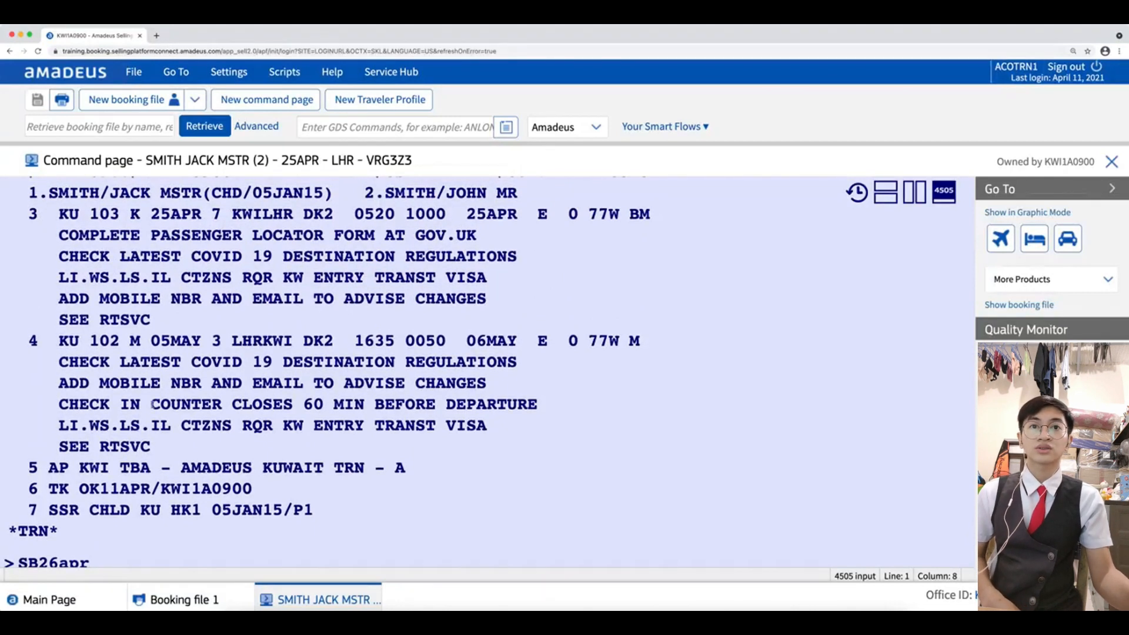
{"action": "scroll", "coordinate": [153, 405], "scroll_direction": "up", "scroll_amount": 2}
{"action": "scroll", "coordinate": [176, 468], "scroll_direction": "down", "scroll_amount": 4}
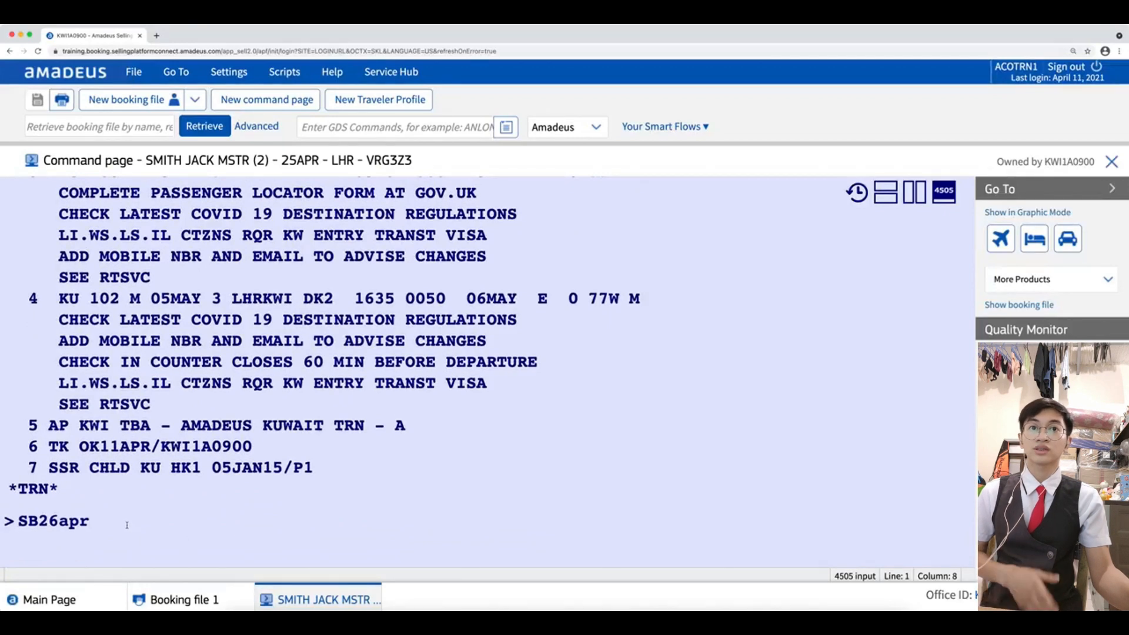
{"action": "type", "text": "3"}
{"action": "key", "text": "Return"}
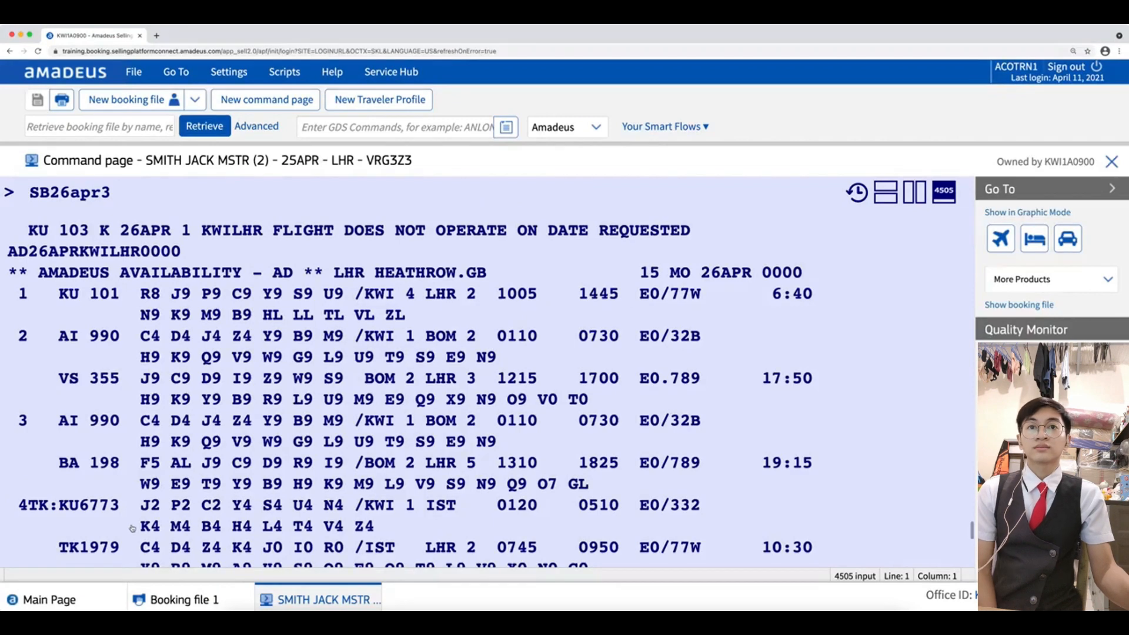
- Look through the 26 April KWI–LHR availability list and redisplay the booking with the entry rt
{"action": "scroll", "coordinate": [207, 345], "scroll_direction": "up", "scroll_amount": 1}
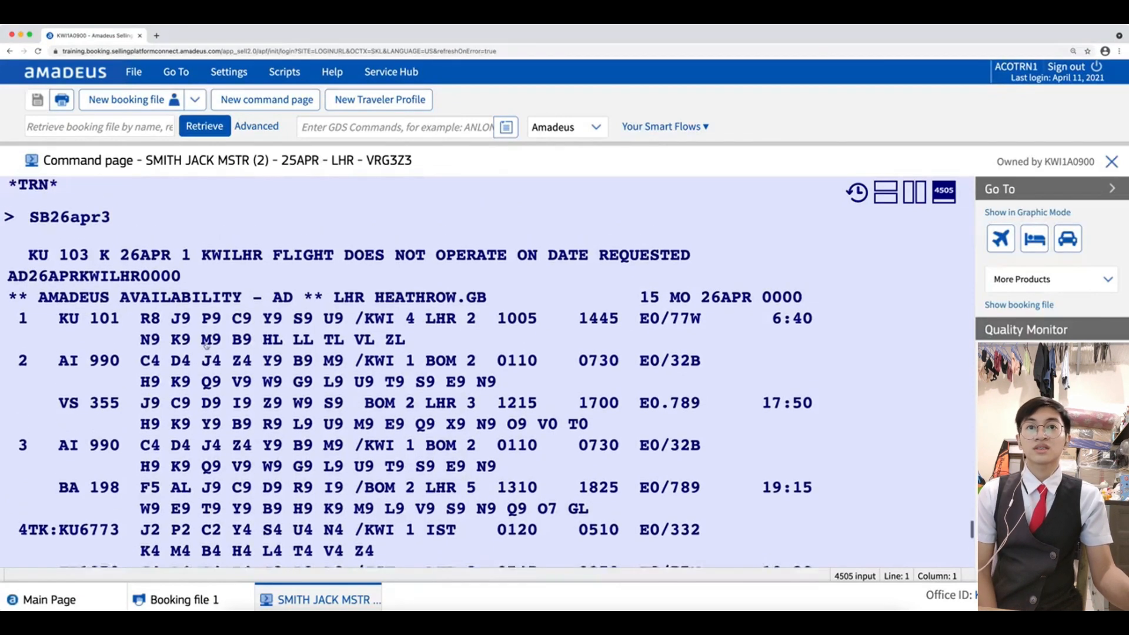
{"action": "scroll", "coordinate": [206, 345], "scroll_direction": "down", "scroll_amount": 1}
{"action": "scroll", "coordinate": [206, 345], "scroll_direction": "down", "scroll_amount": 4}
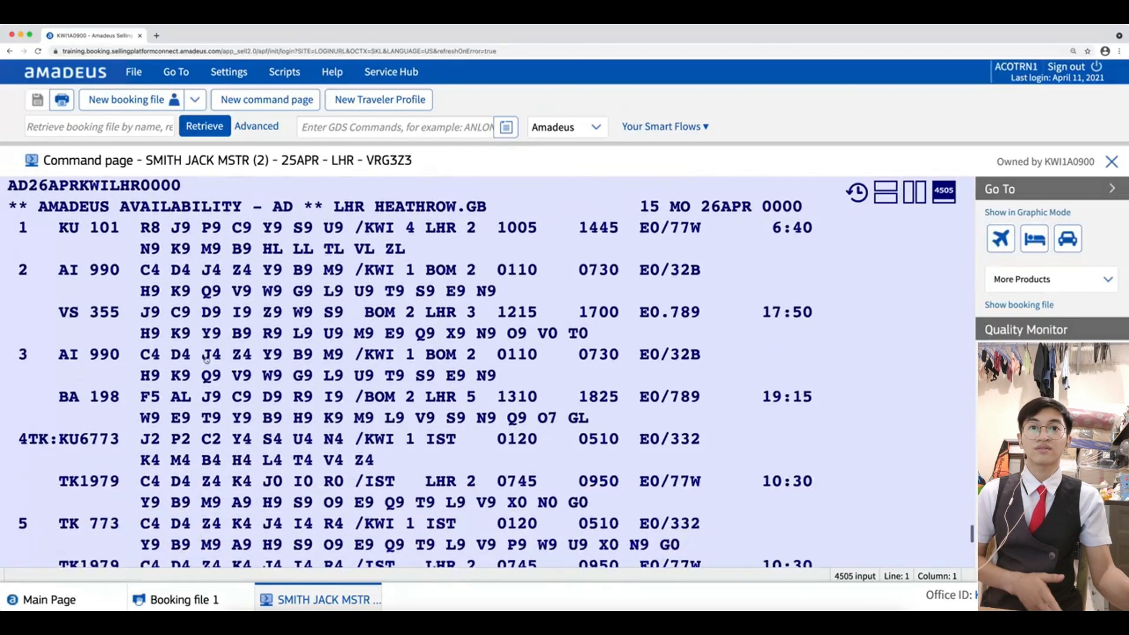
{"action": "scroll", "coordinate": [207, 362], "scroll_direction": "down", "scroll_amount": 4}
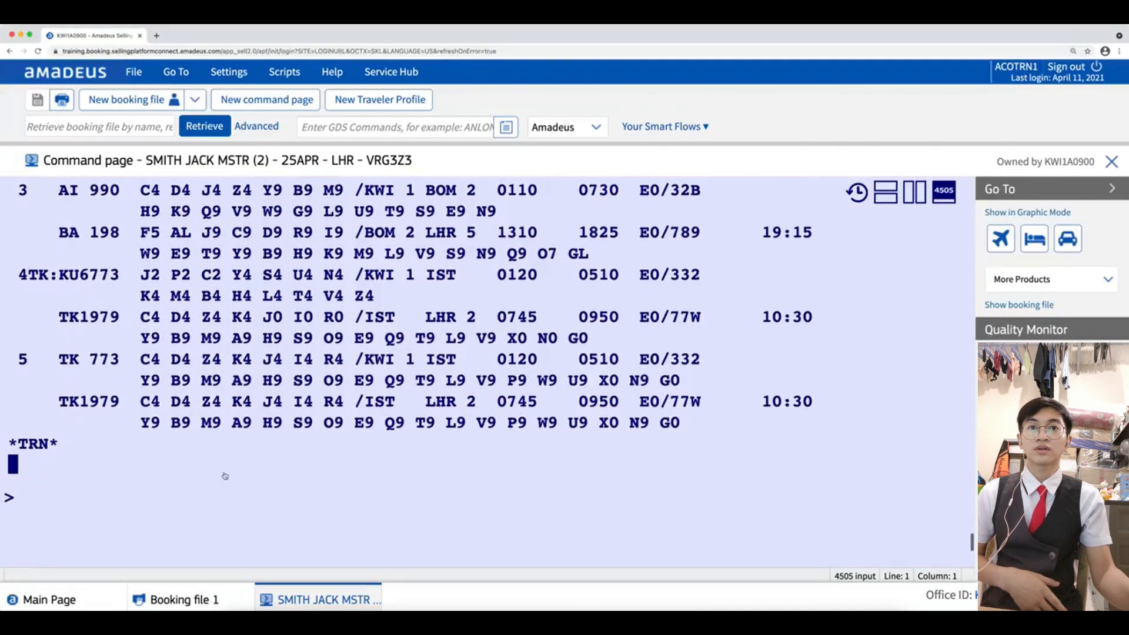
{"action": "type", "text": "rt"}
{"action": "key", "text": "Return"}
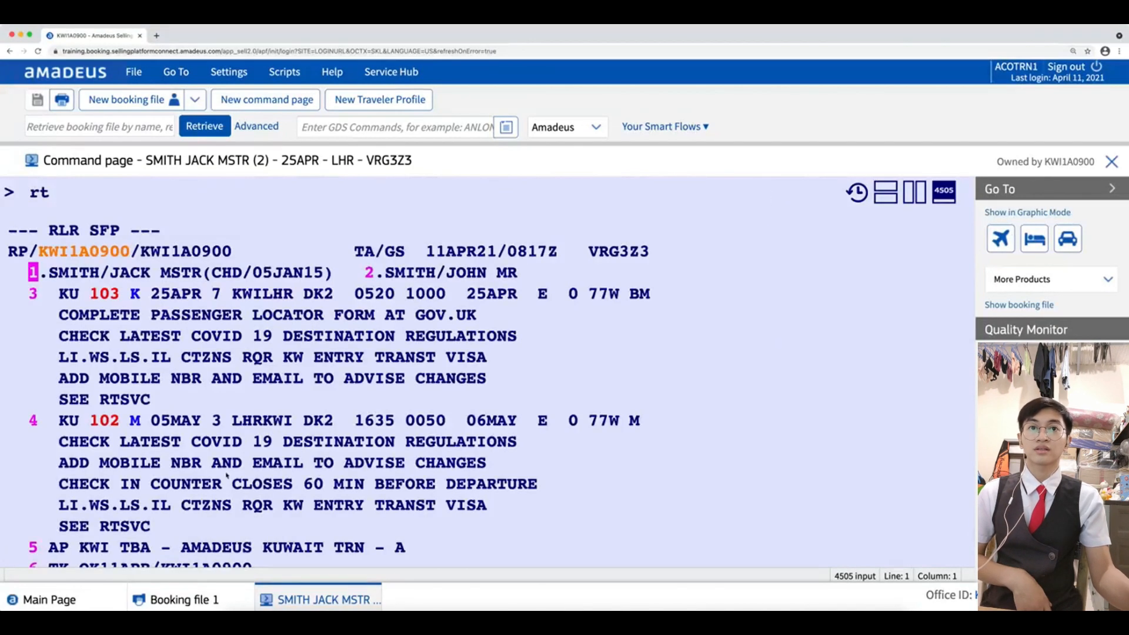
- Submit the entry sb06may4 to rebook segment 4, flight KU 102, to 6 May
{"action": "scroll", "coordinate": [228, 475], "scroll_direction": "down", "scroll_amount": 2}
{"action": "scroll", "coordinate": [228, 475], "scroll_direction": "down", "scroll_amount": 1}
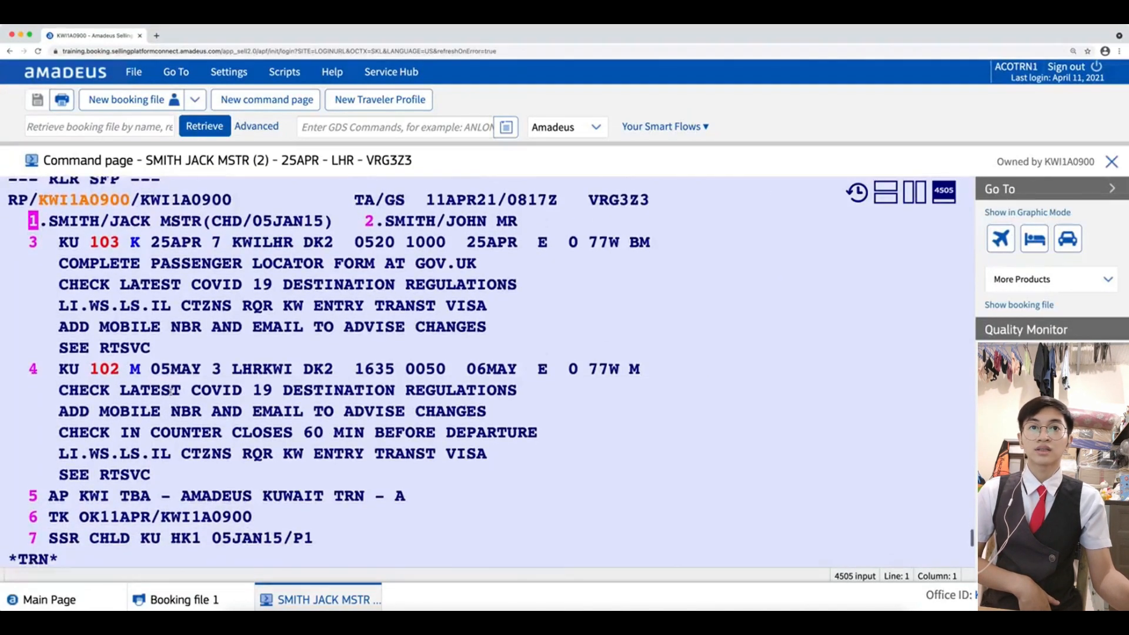
{"action": "scroll", "coordinate": [166, 435], "scroll_direction": "down", "scroll_amount": 2}
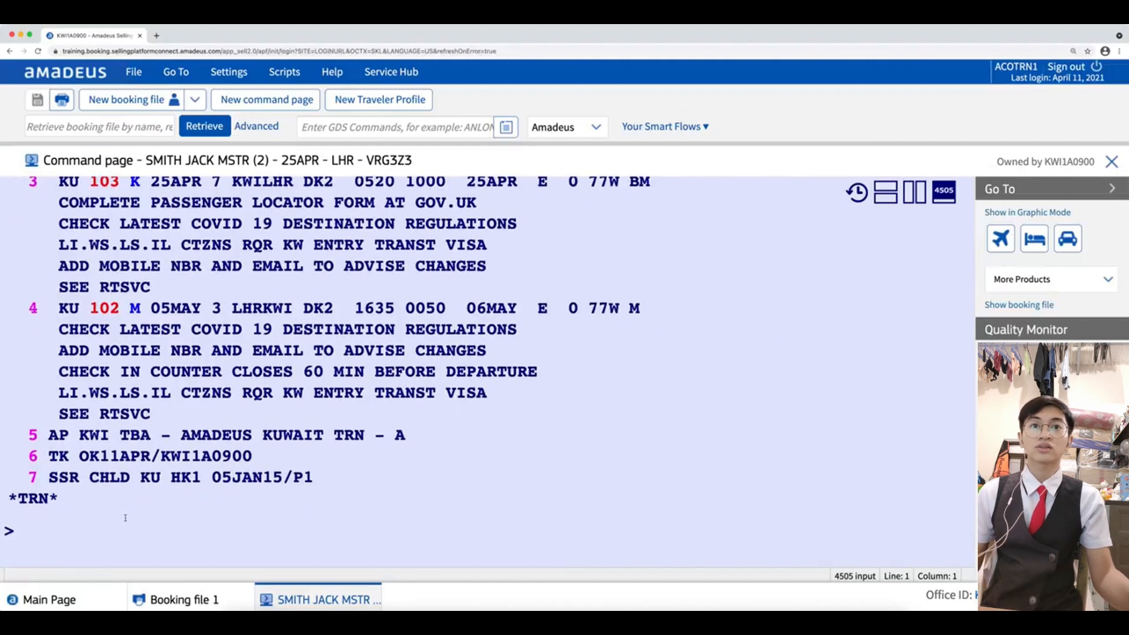
{"action": "type", "text": "sb"}
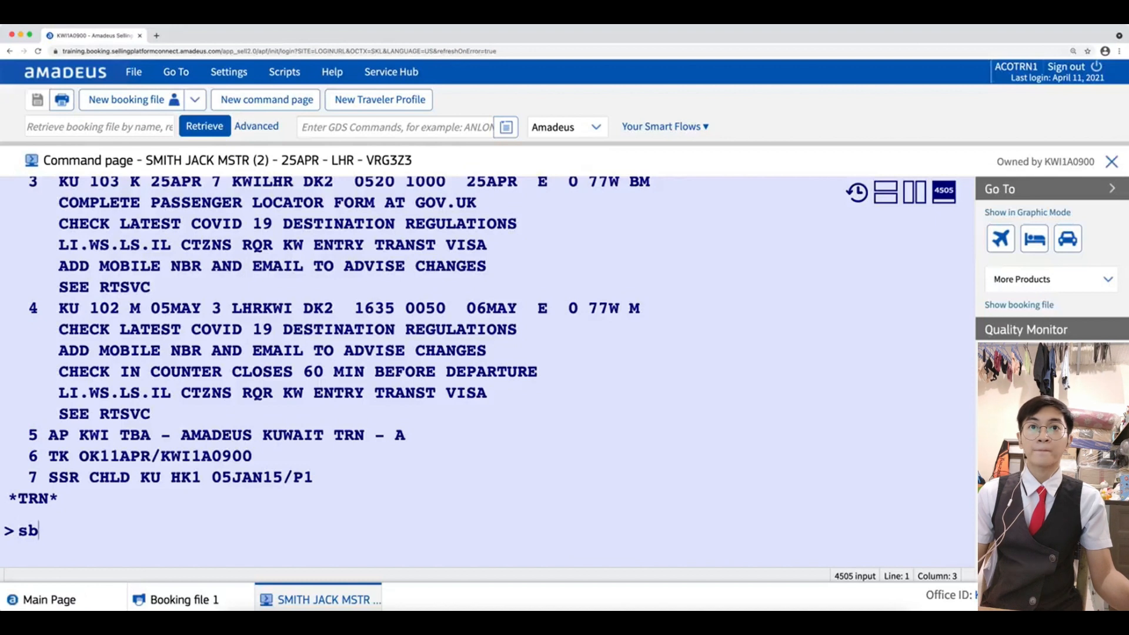
{"action": "type", "text": "06may"}
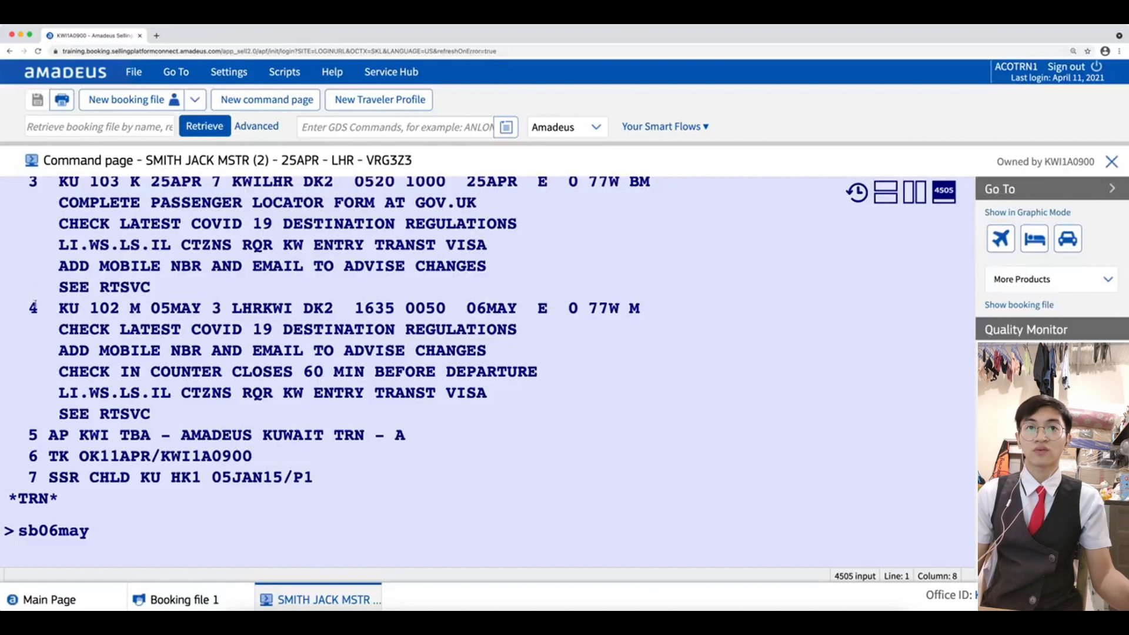
{"action": "type", "text": "4"}
{"action": "key", "text": "Return"}
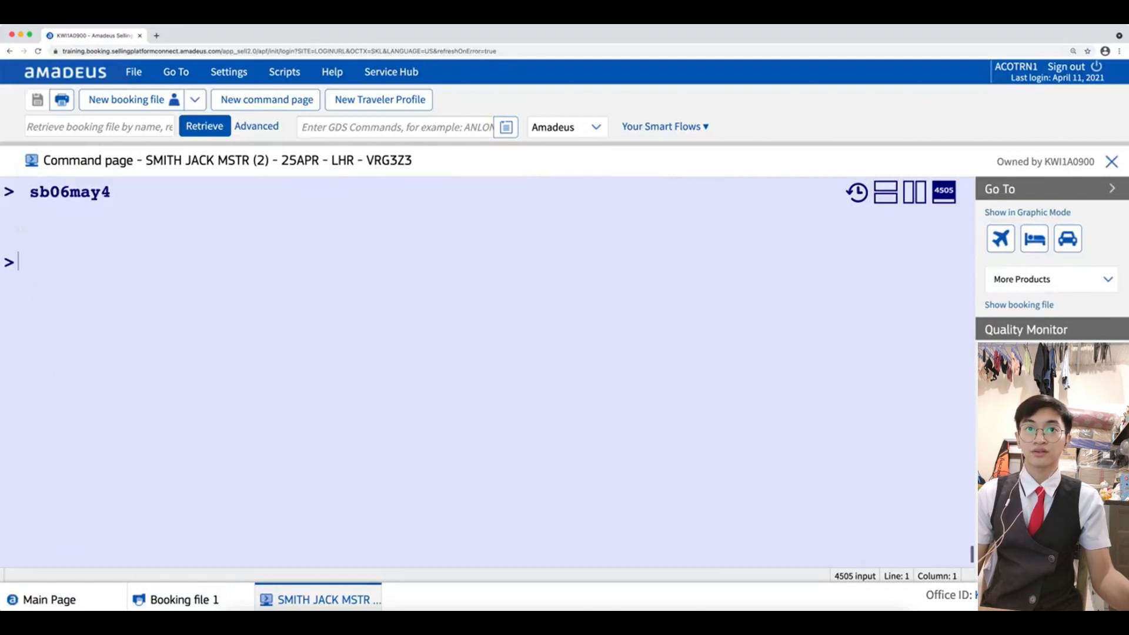